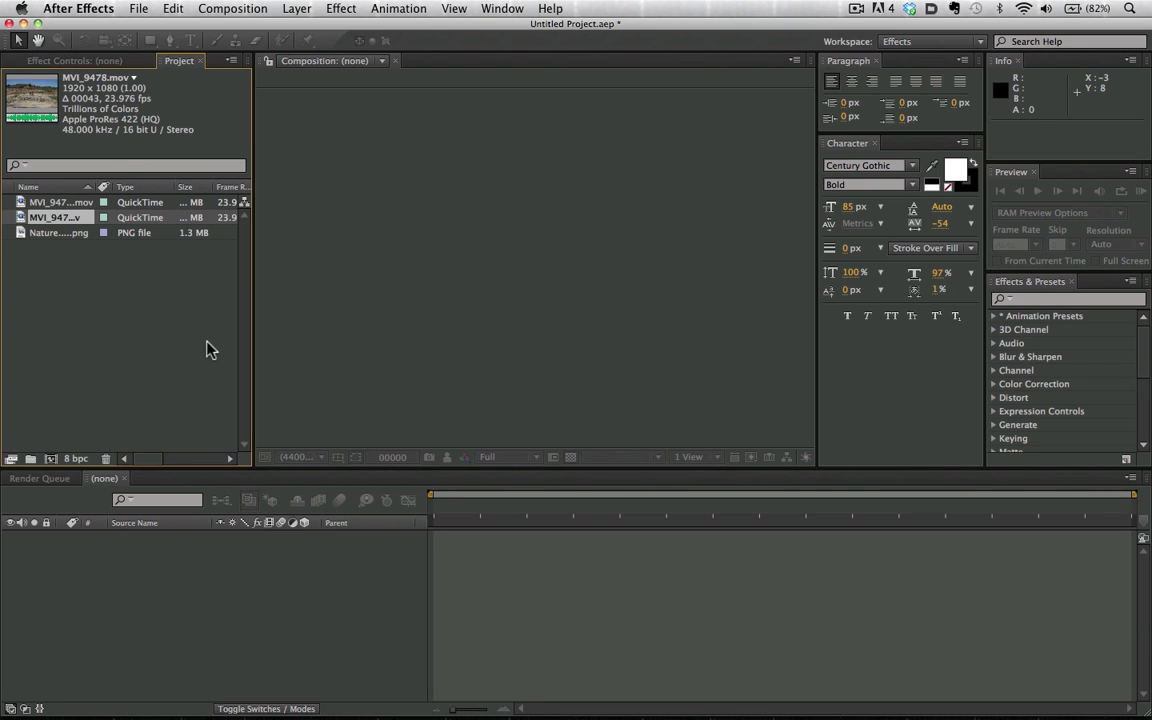
Create a composition from the MVI_9478.mov clip and preview its footage through to frame 42
drag(55, 205, 51, 458)
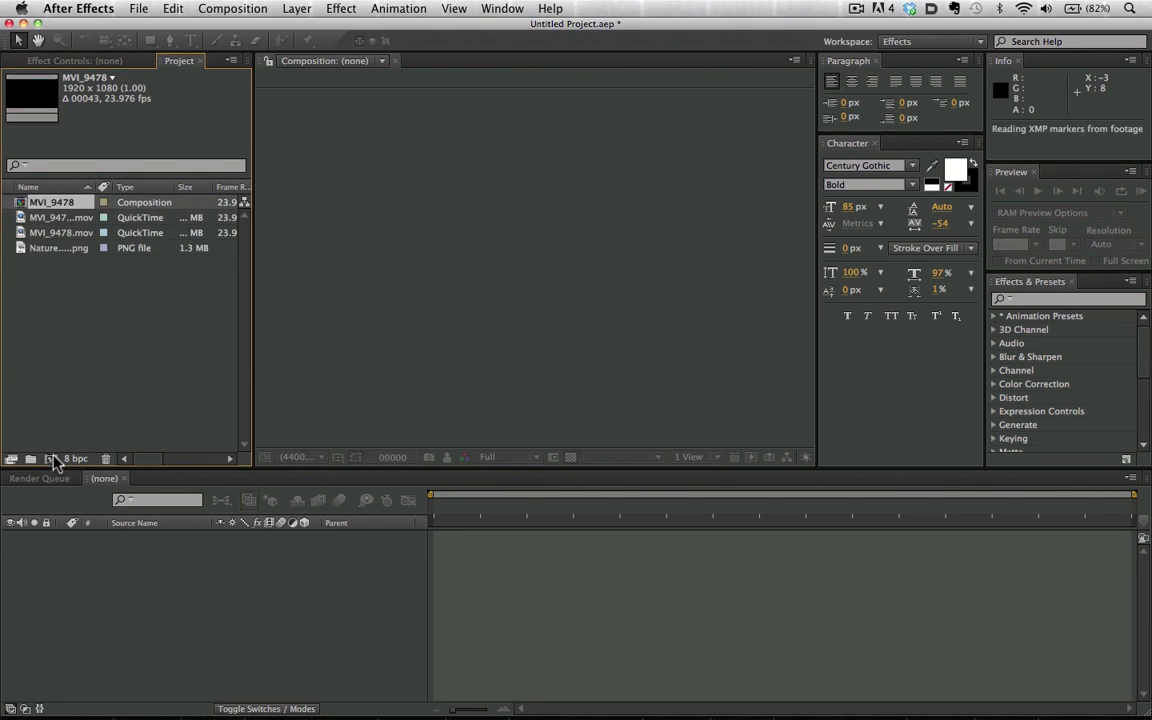
drag(441, 508, 928, 490)
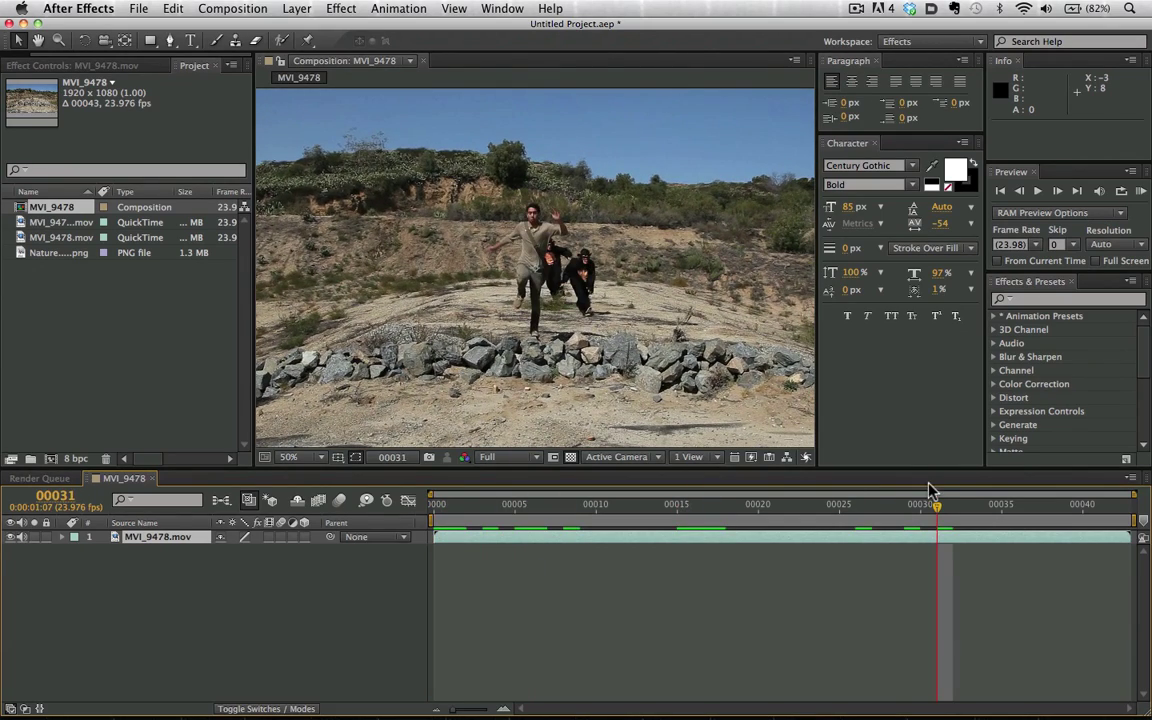
key(shift+slash)
click(661, 505)
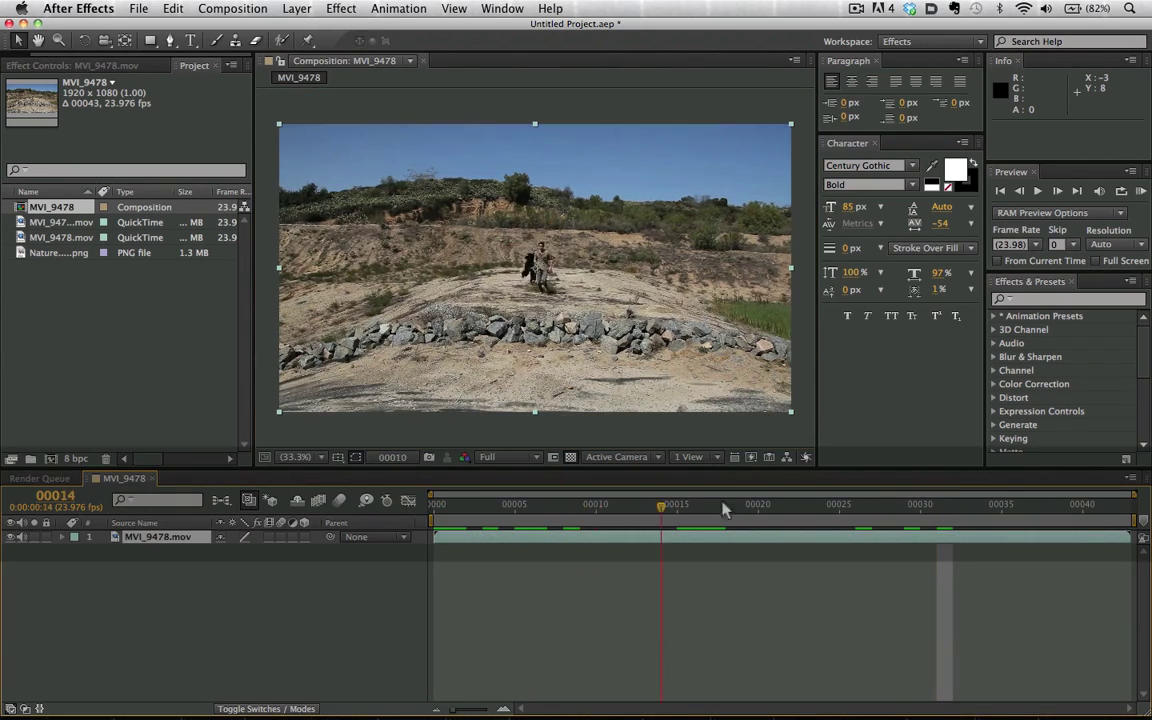
drag(725, 510, 1115, 515)
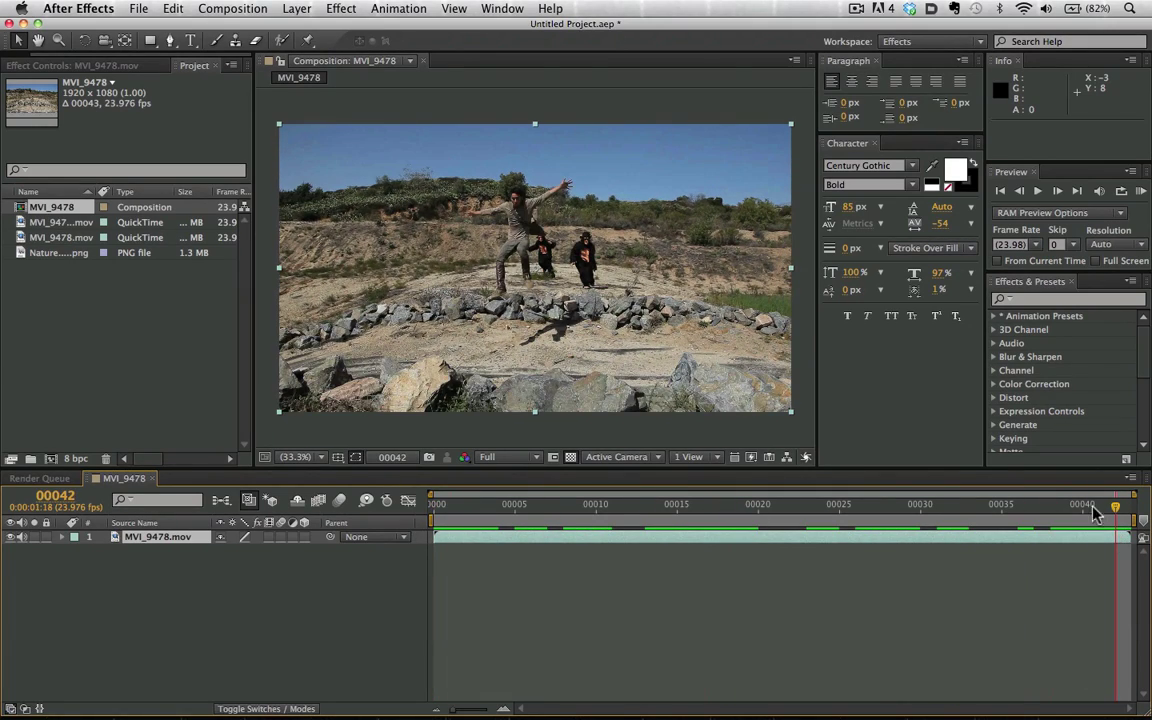
Run Track Camera on the MVI_9478.mov layer to analyze and solve the shot
click(1062, 300)
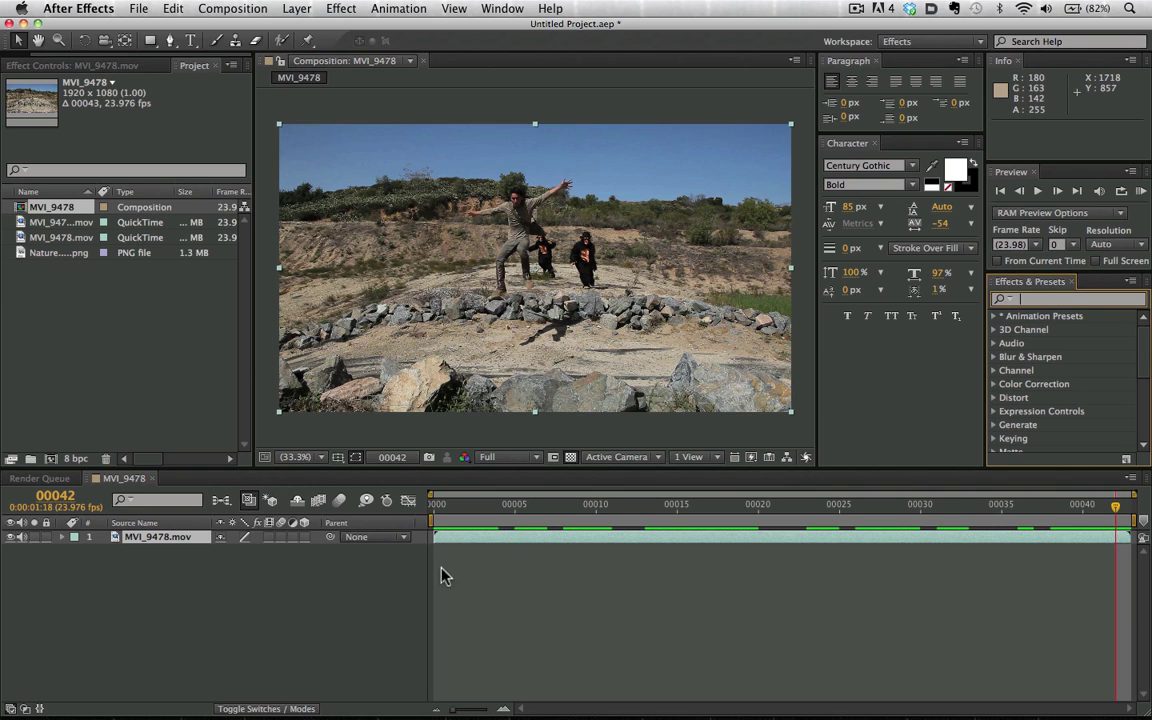
click(157, 537)
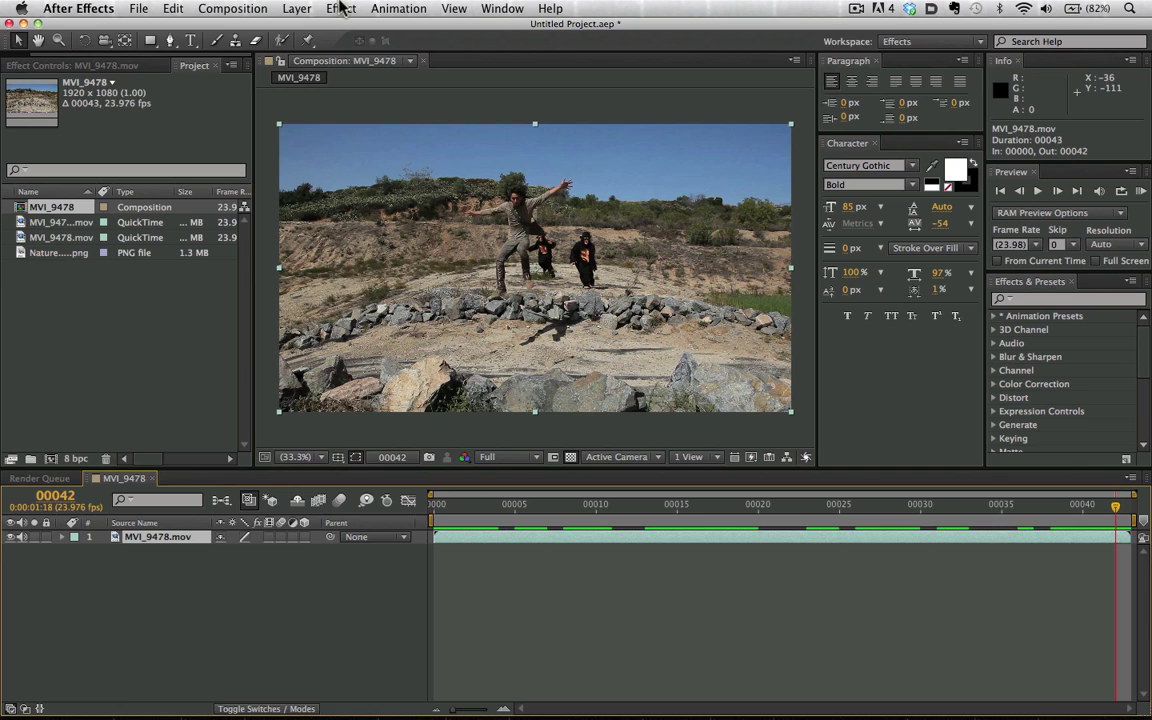
click(276, 10)
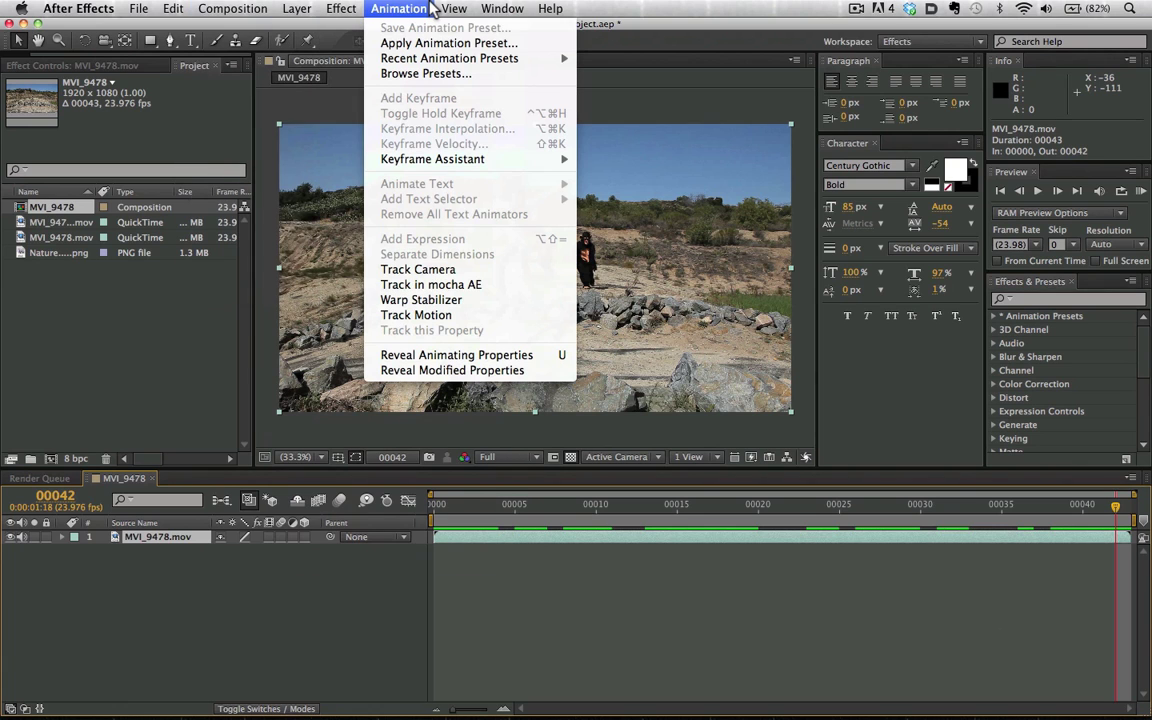
click(425, 272)
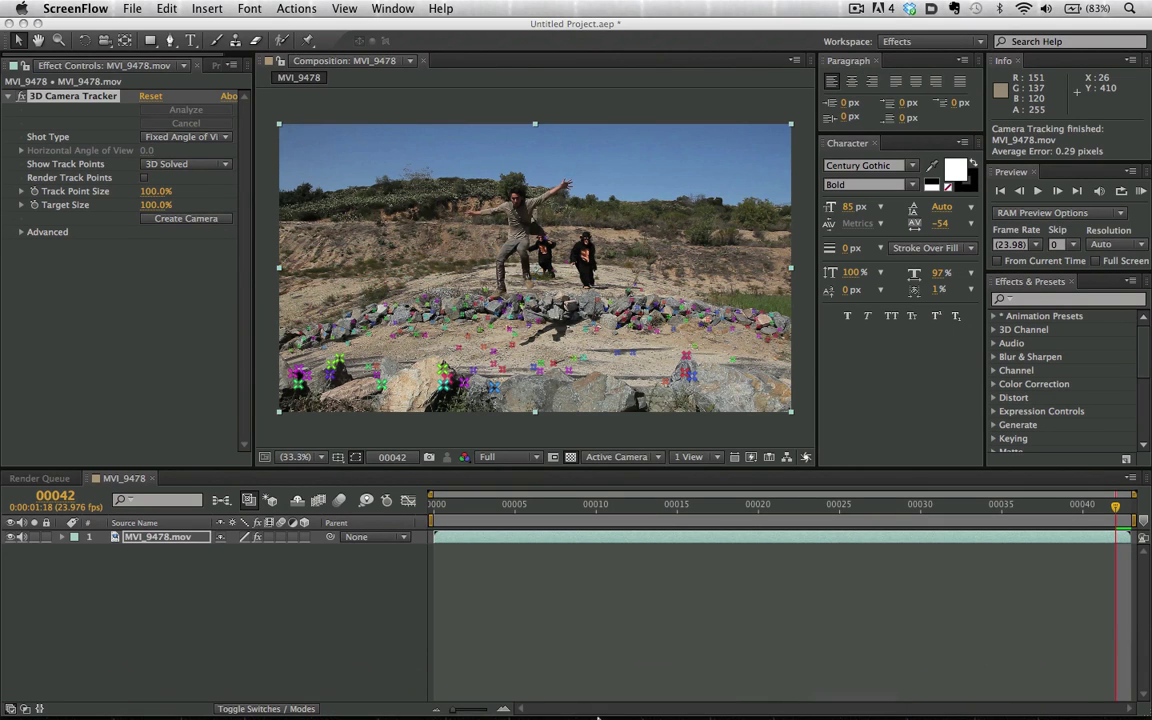
mouse_move(326, 682)
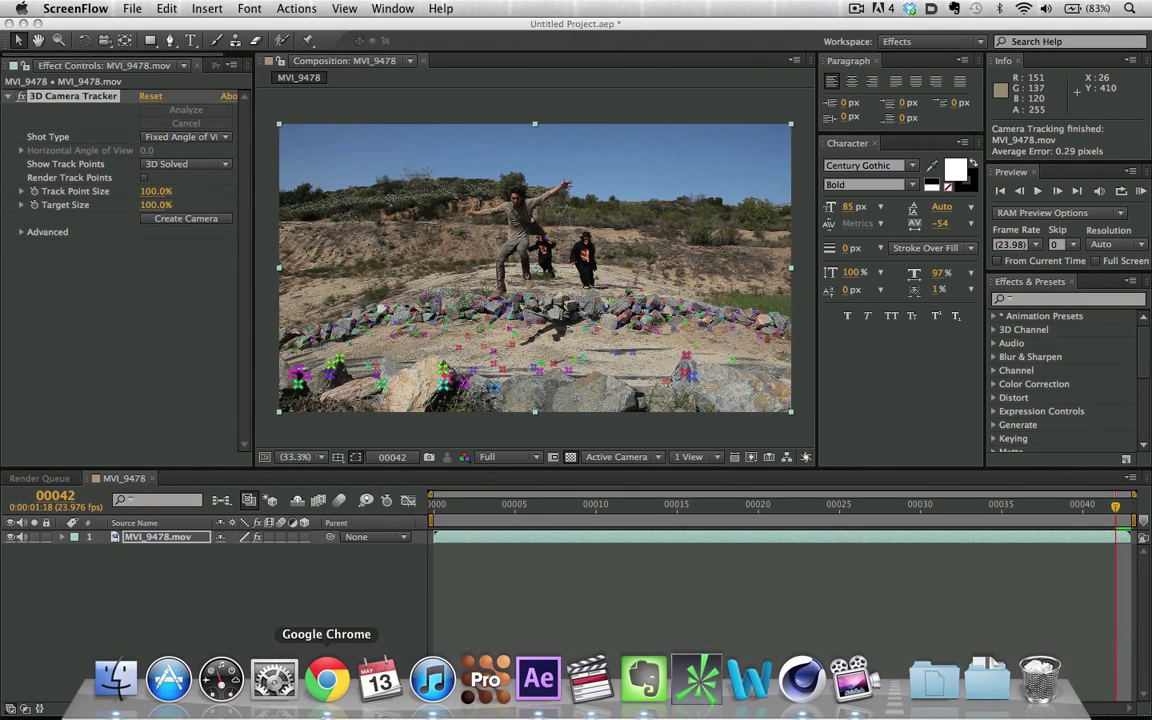
click(234, 589)
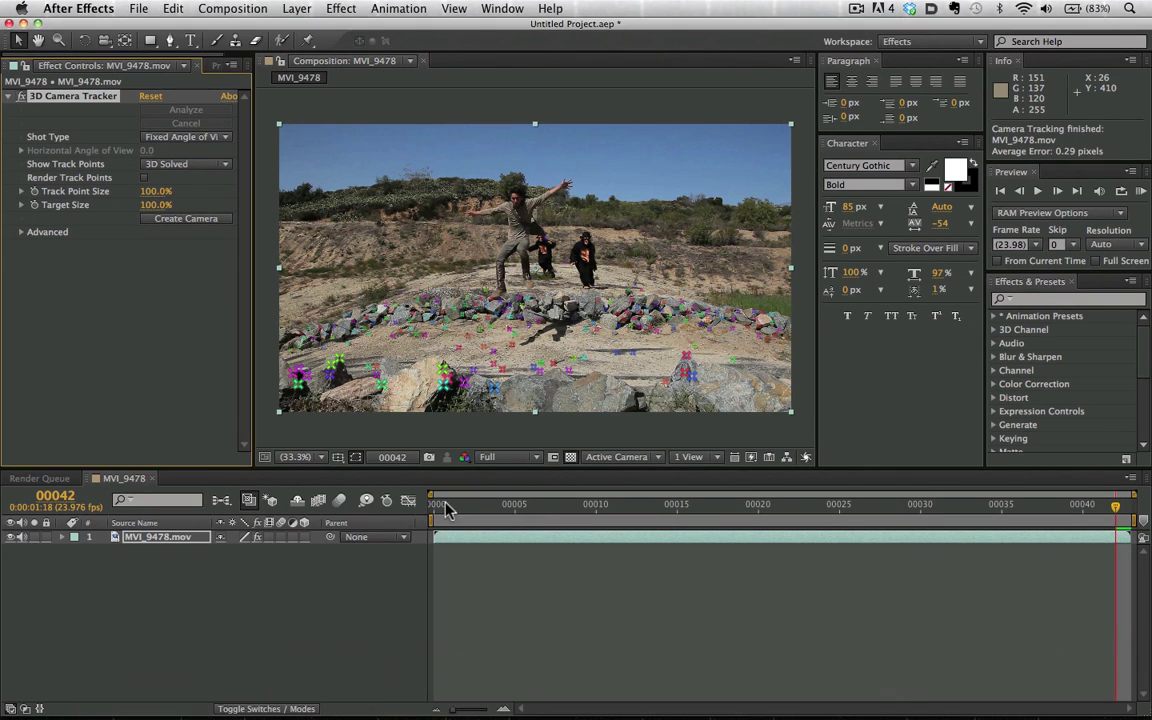
Delete stray track points, including one by the foreground rocks at frame 34 and one on the costumed runner at frame 40
drag(448, 524, 957, 566)
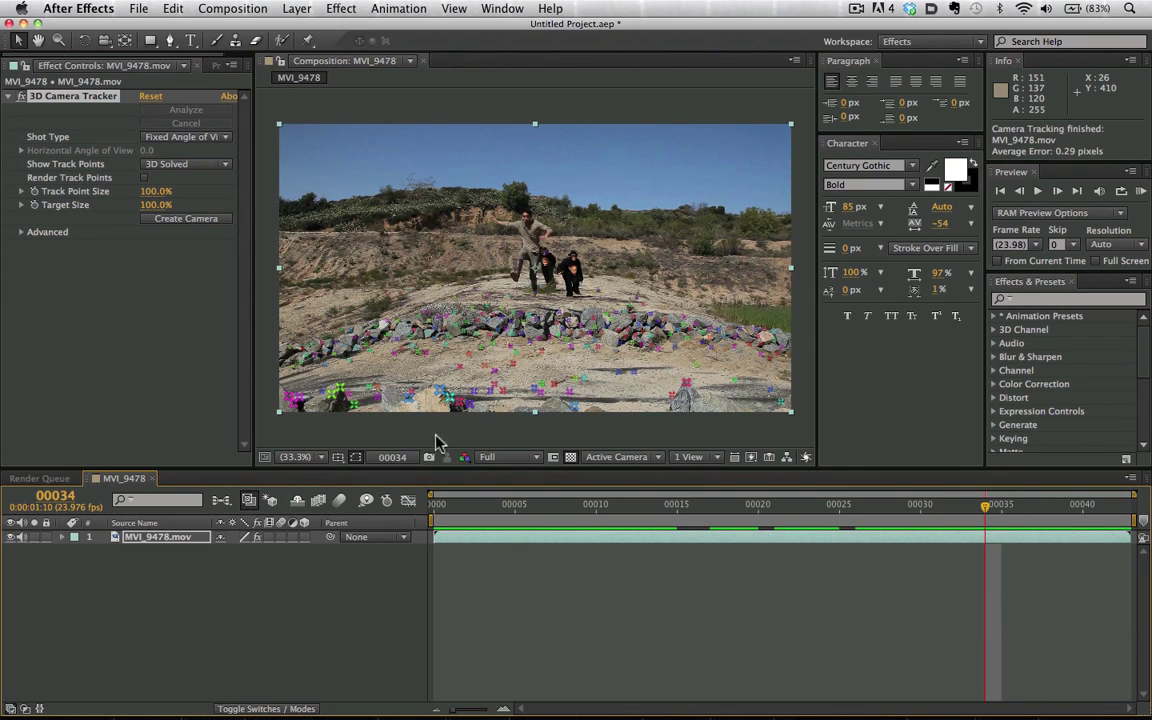
click(409, 399)
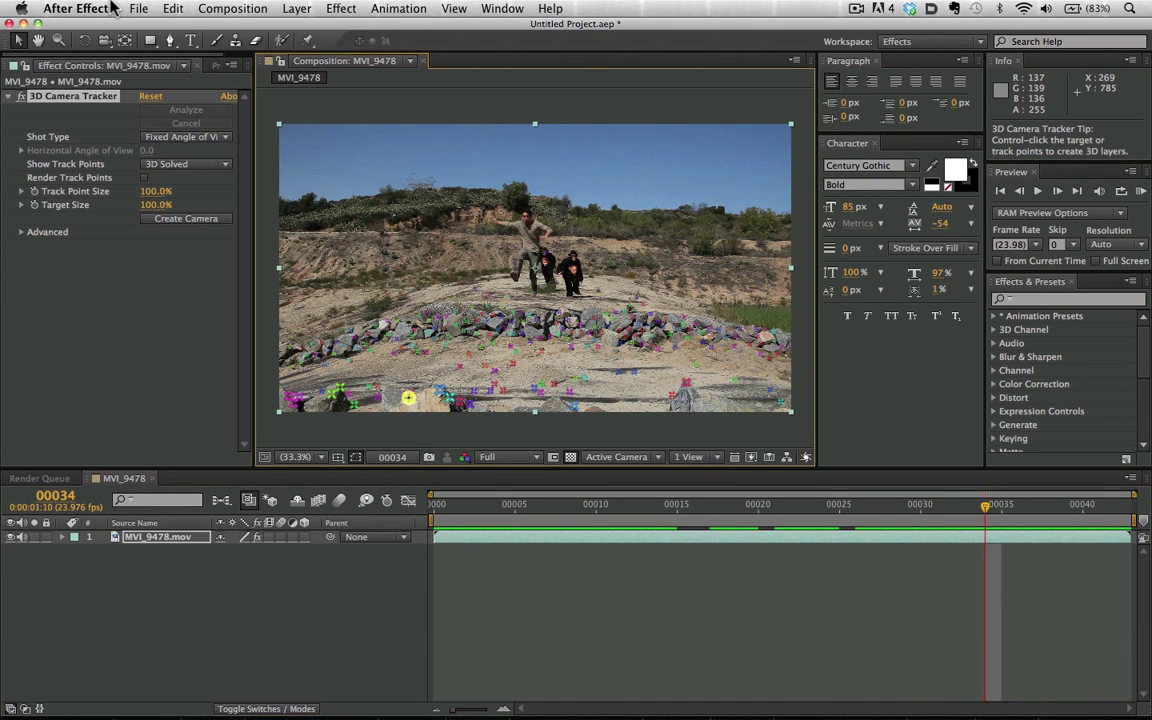
key(Delete)
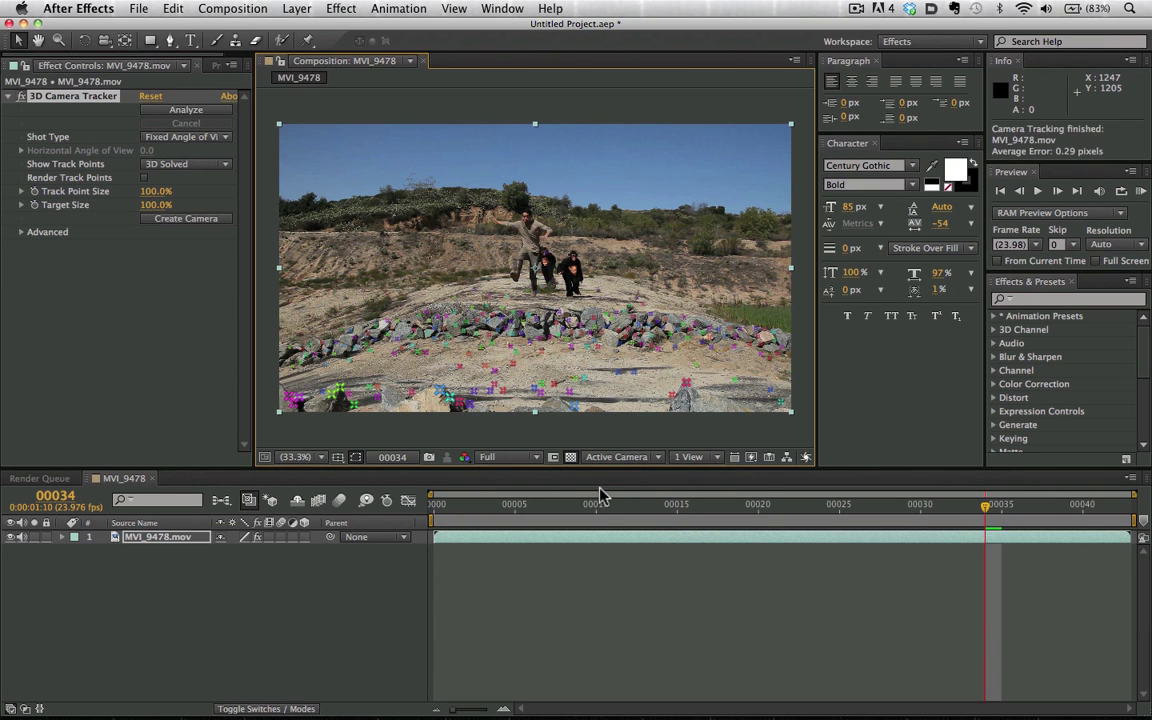
drag(586, 501, 1086, 522)
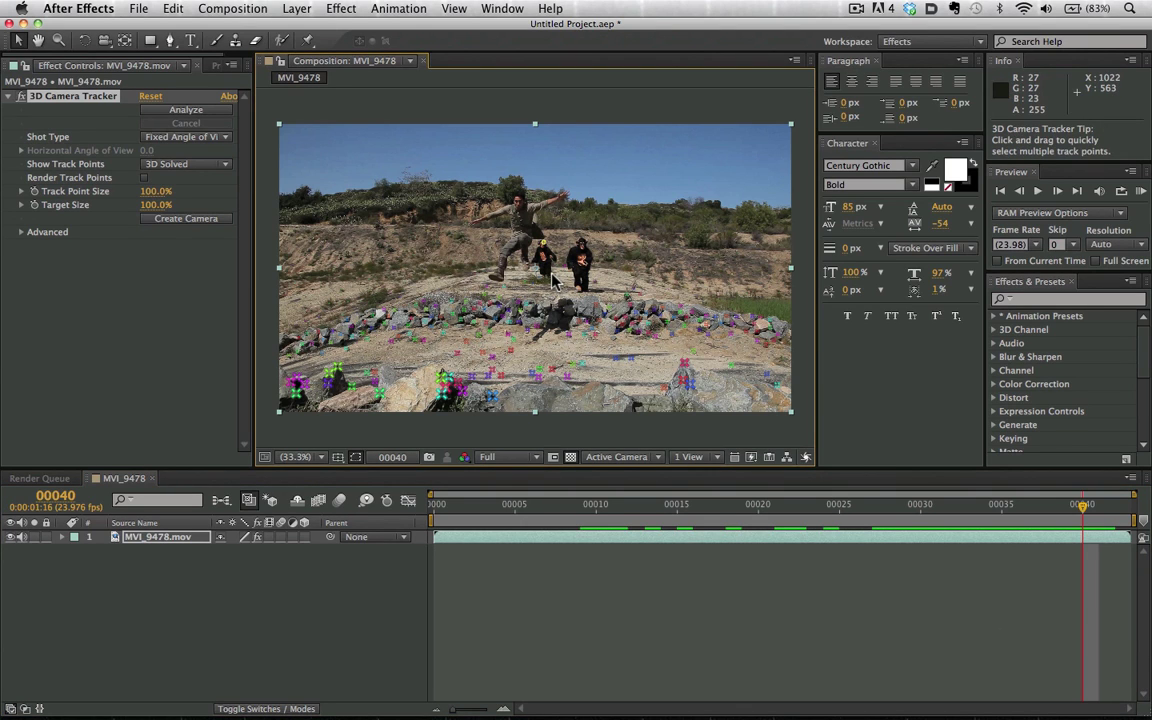
key(Delete)
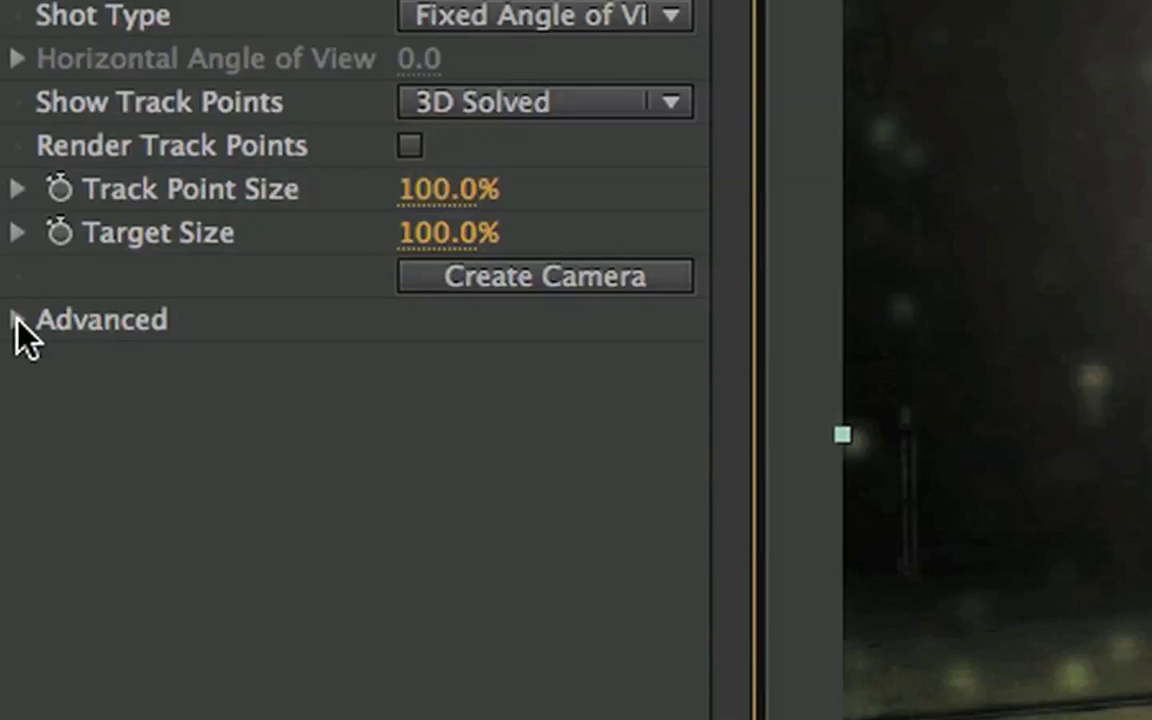
Examine the 3D Camera Tracker's advanced settings, including the Solve Method options, and its Shot Type setting
click(17, 320)
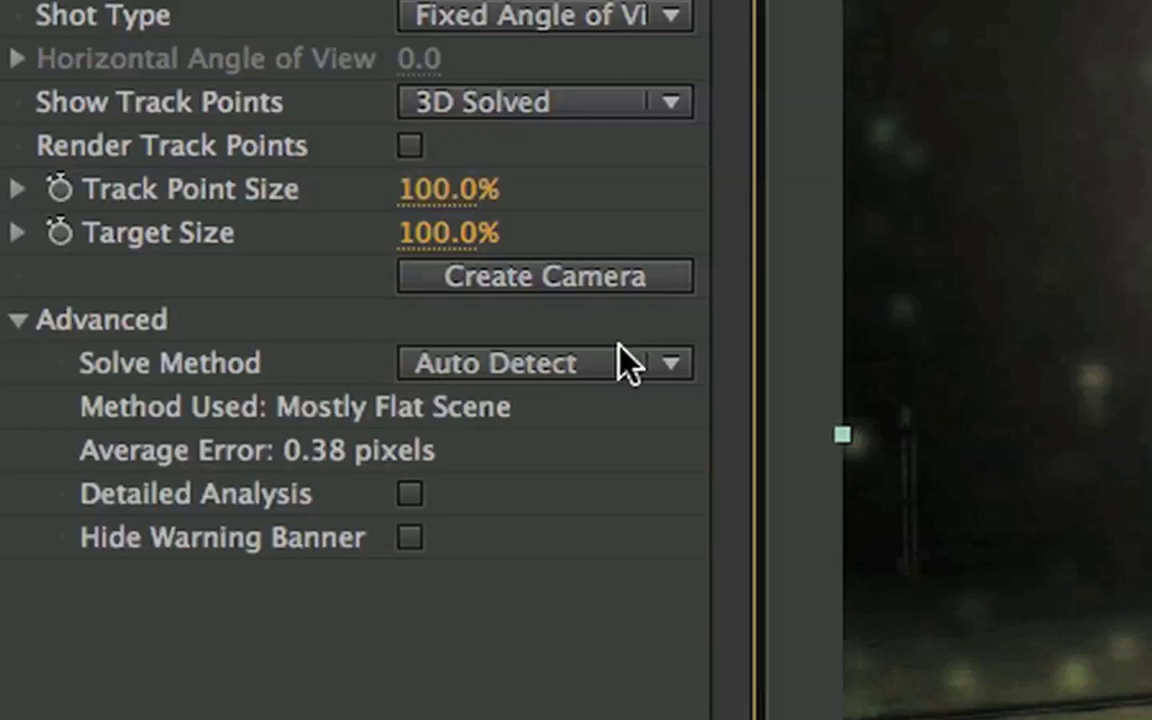
click(641, 367)
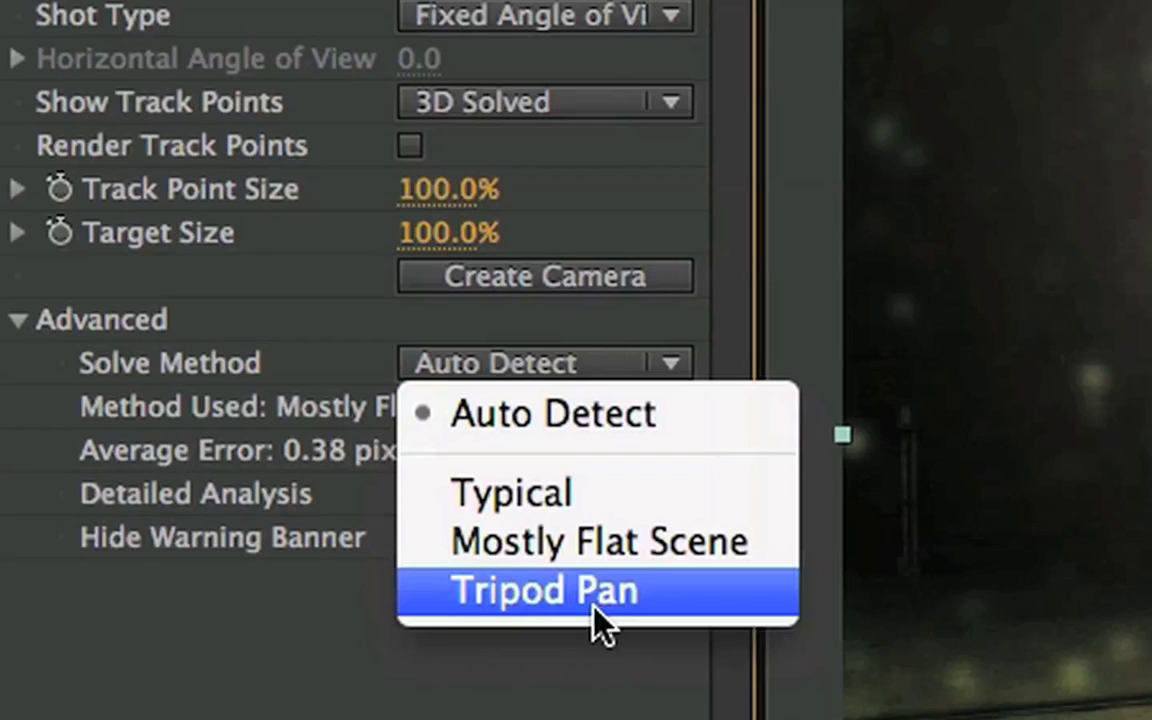
click(570, 518)
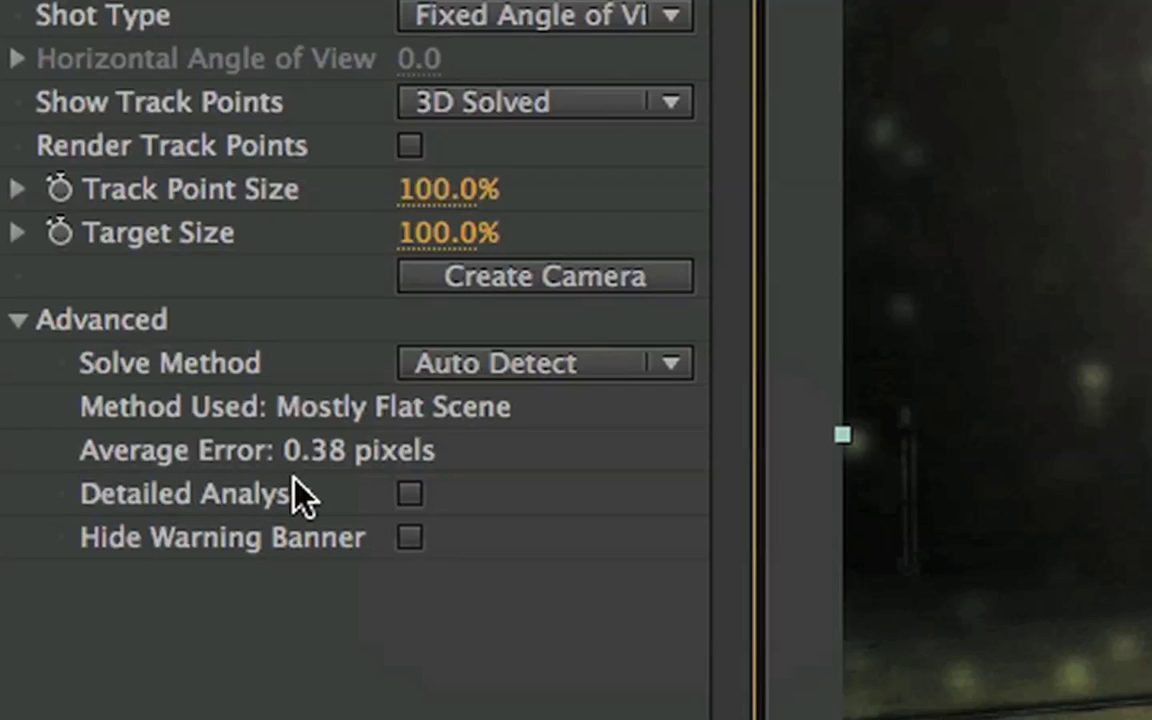
click(545, 20)
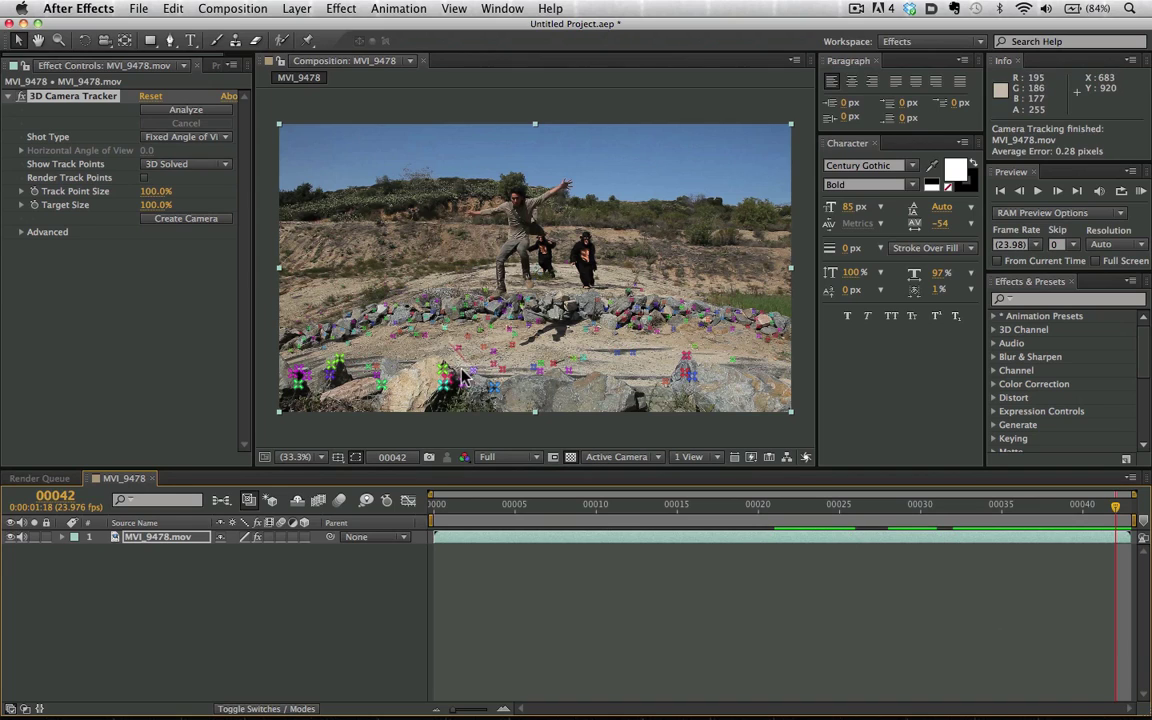
Select six track points on the foreground rocks at frame 42 and create a solid and camera from them
click(687, 362)
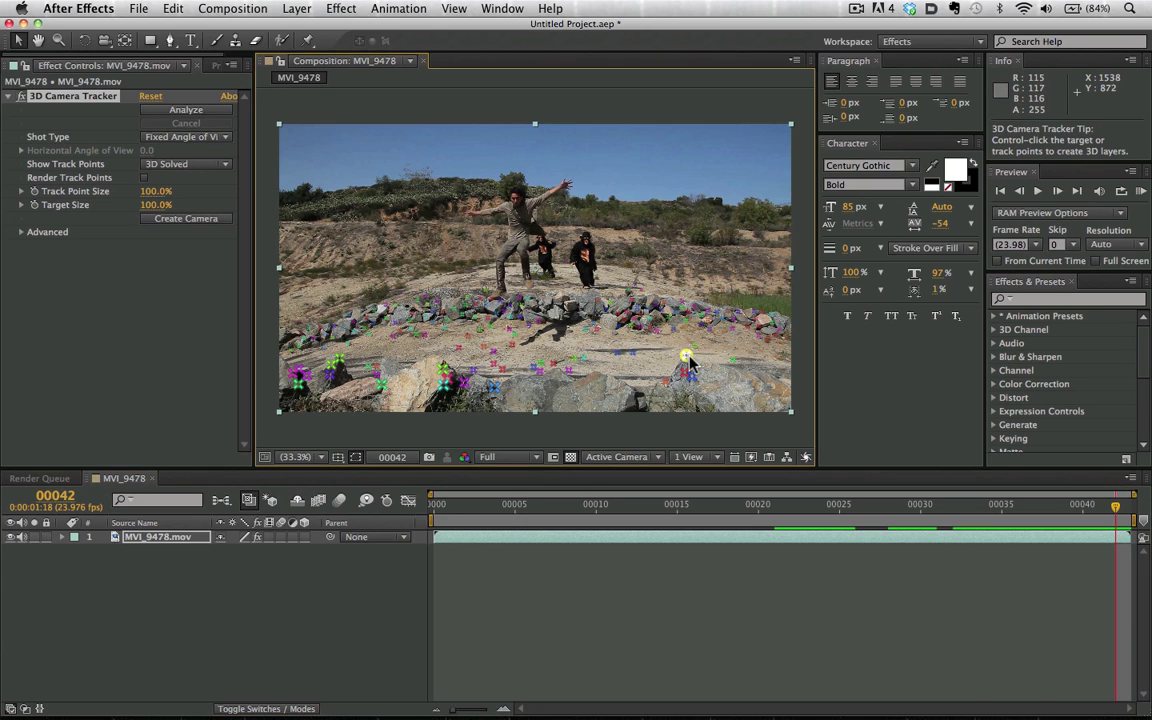
shift+click(442, 371)
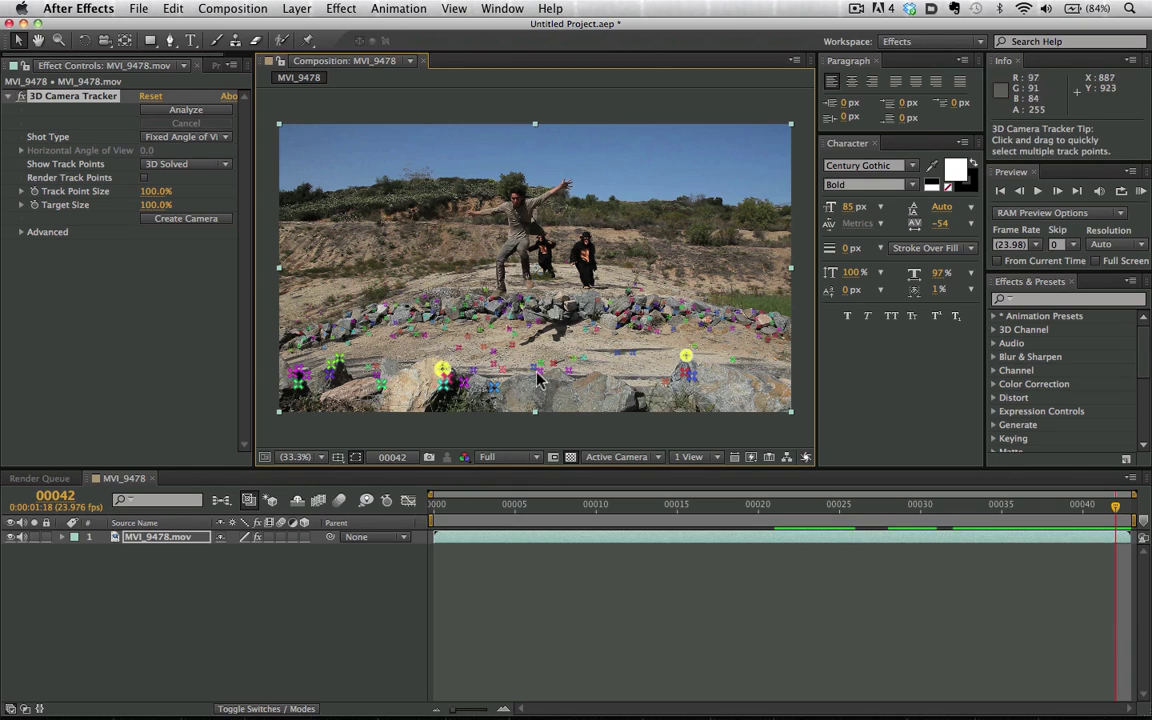
shift+click(339, 360)
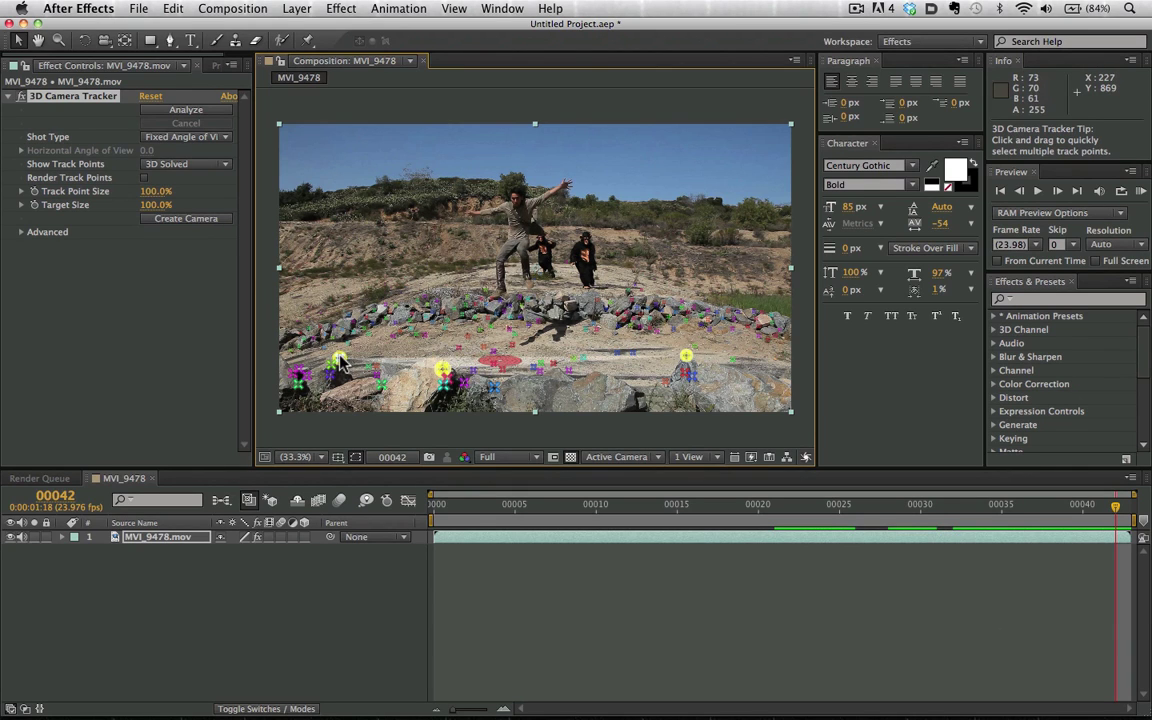
shift+click(690, 376)
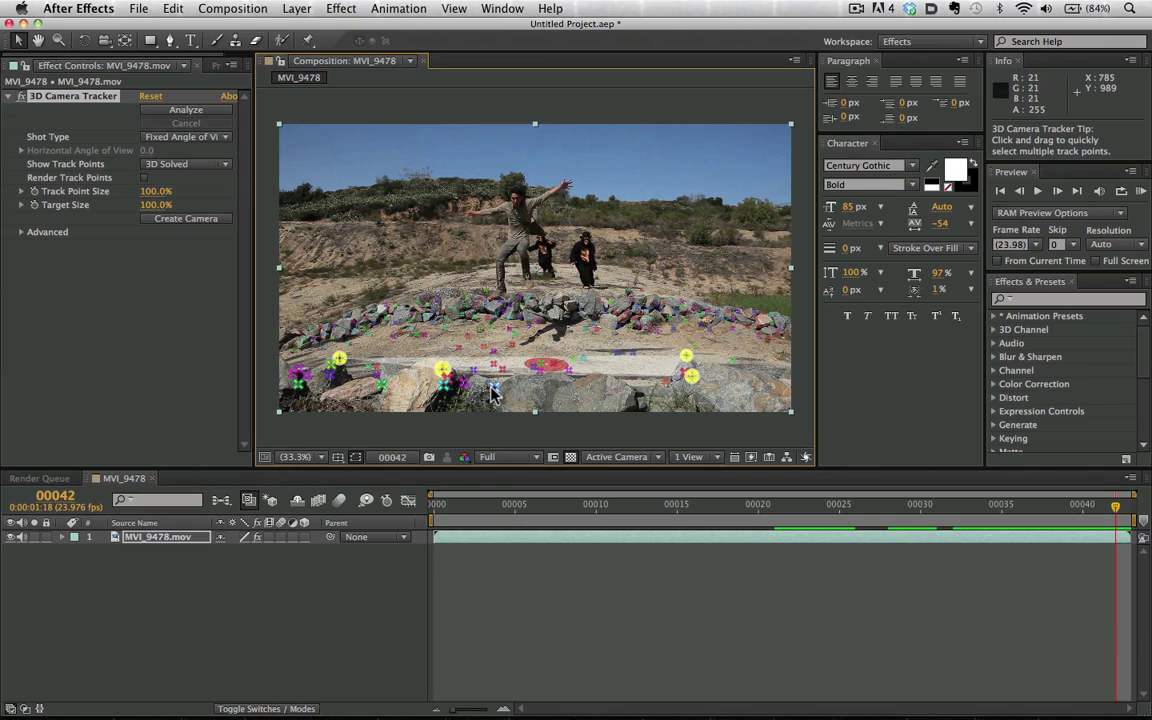
shift+click(493, 390)
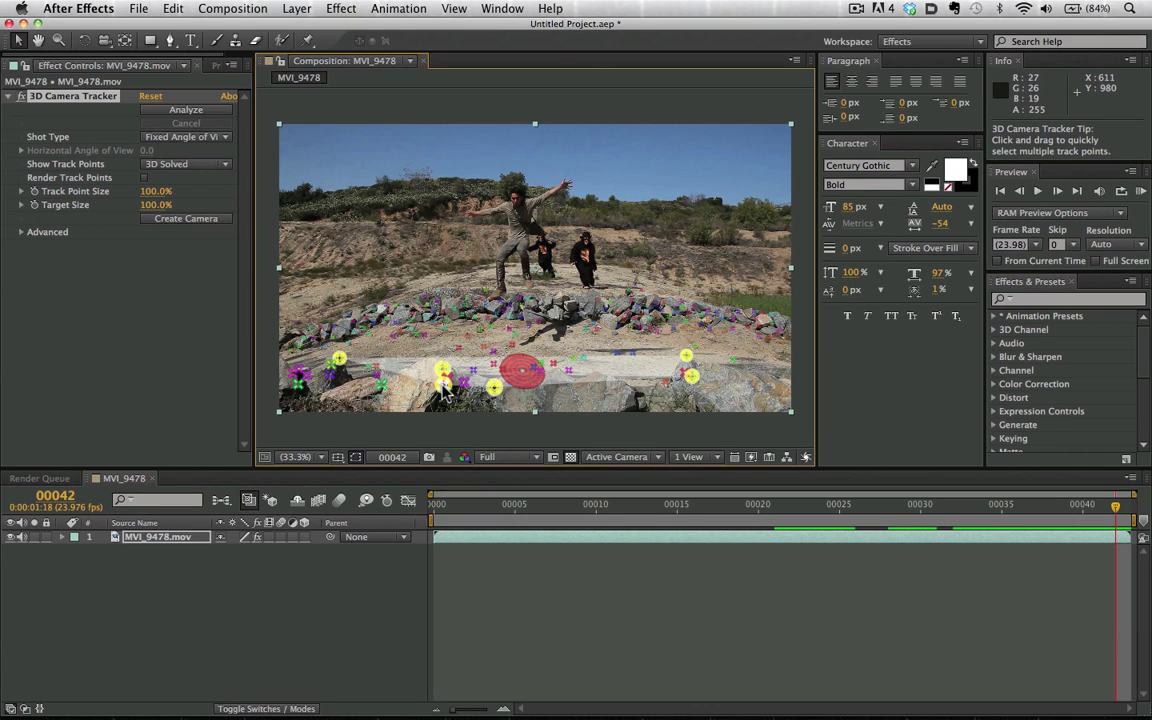
right_click(443, 391)
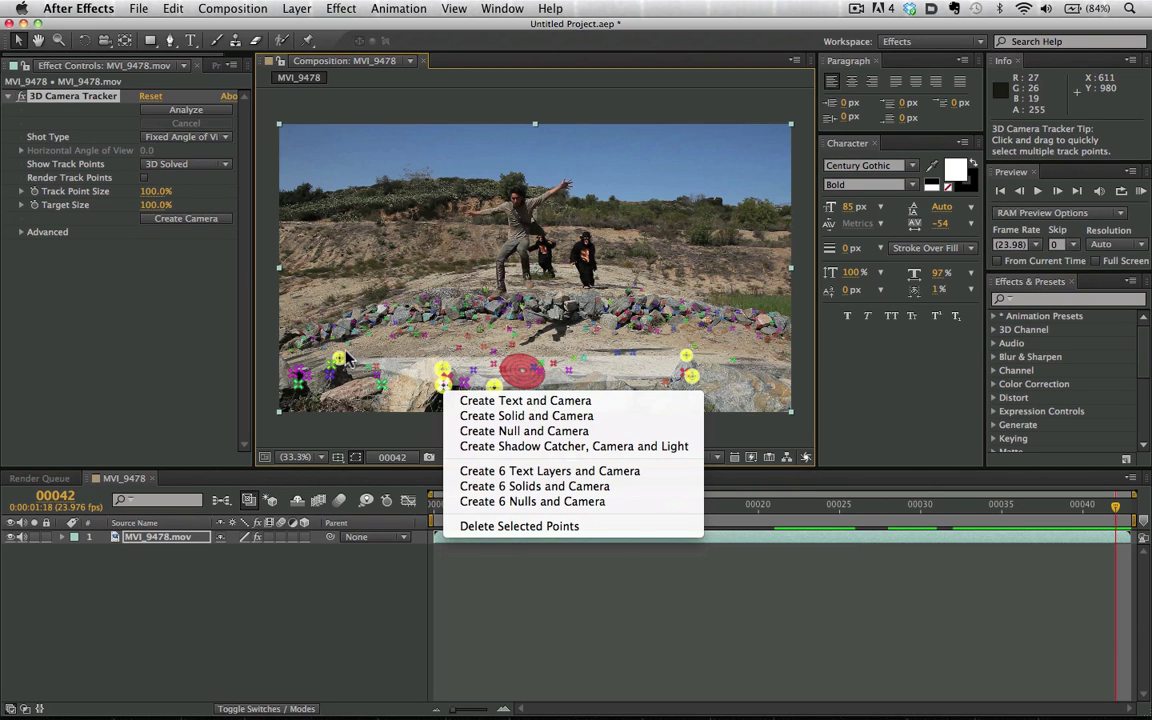
click(568, 418)
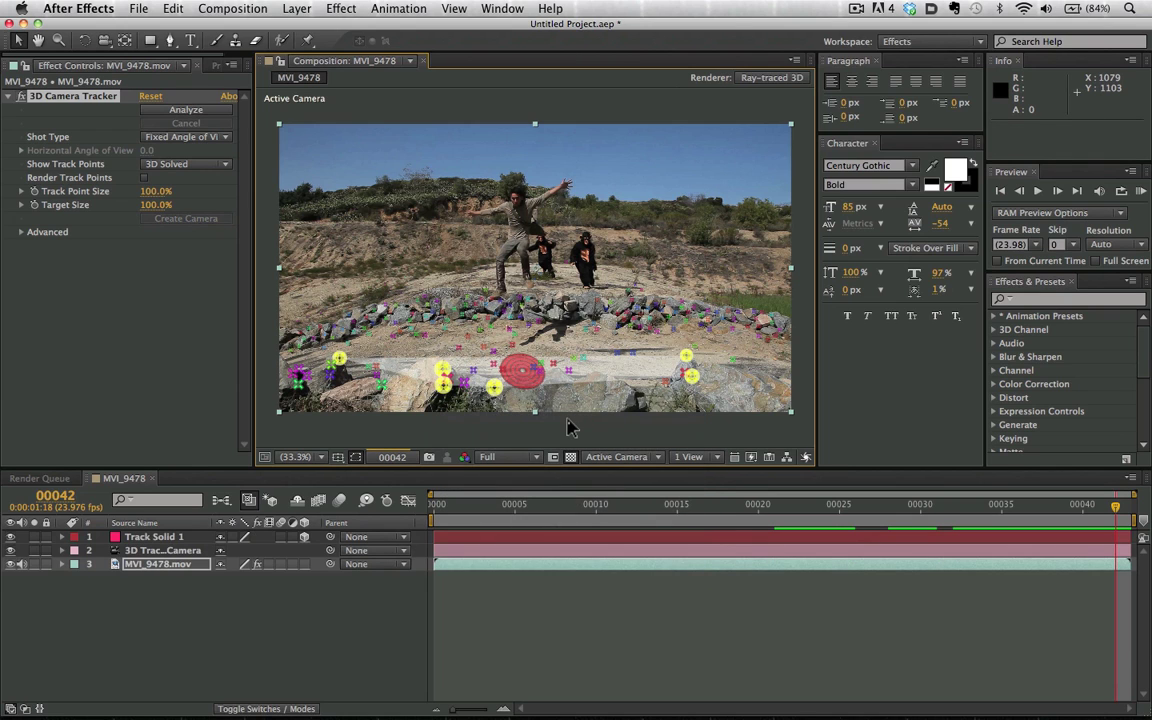
Examine the 3D Tracker Camera's path in a two-view horizontal layout with a top view, then return to a single view
click(160, 550)
click(690, 457)
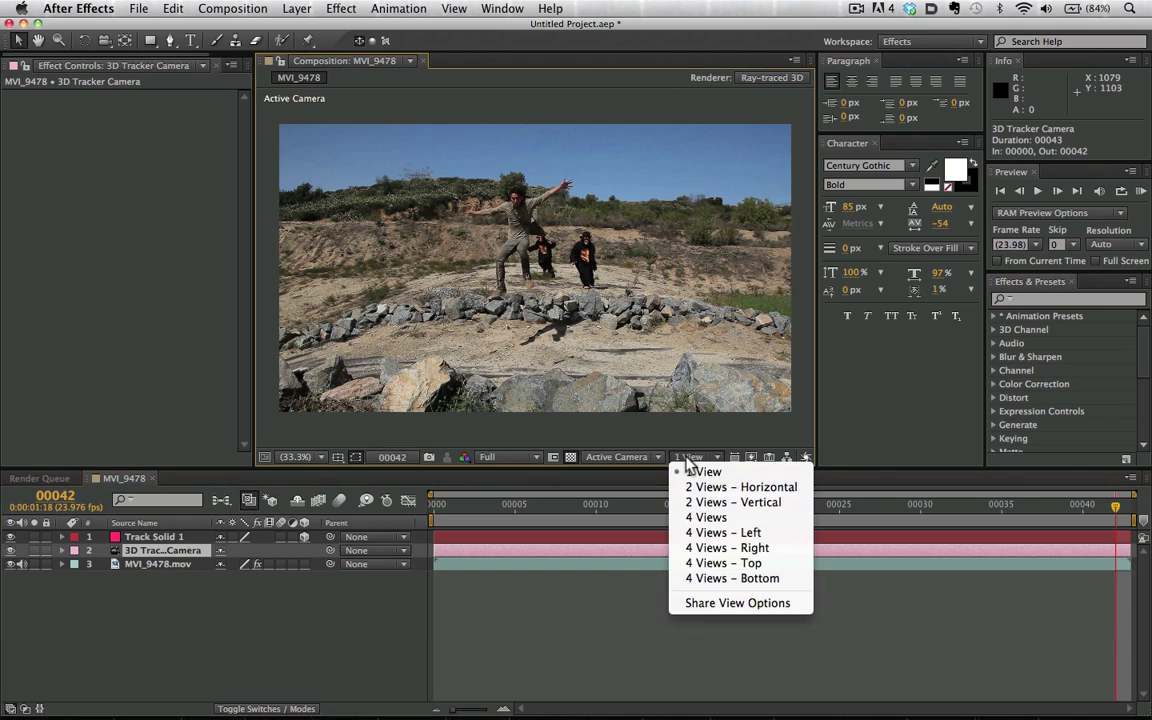
click(708, 484)
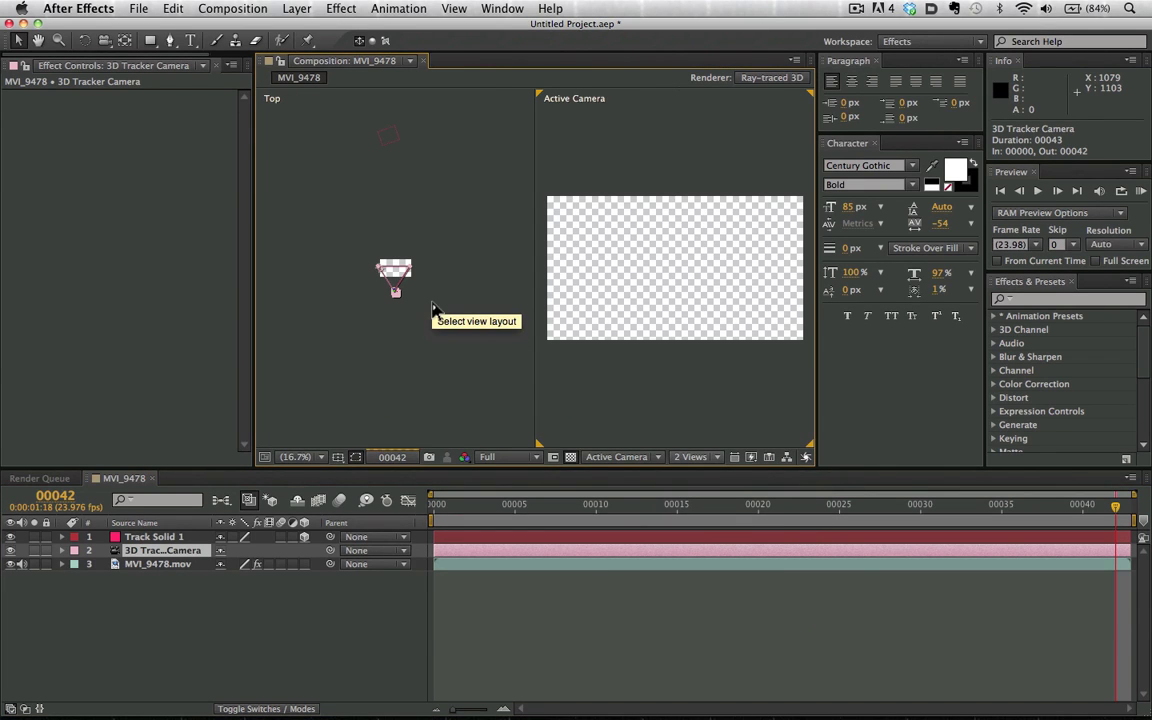
click(433, 307)
drag(758, 504, 547, 548)
drag(748, 541, 864, 537)
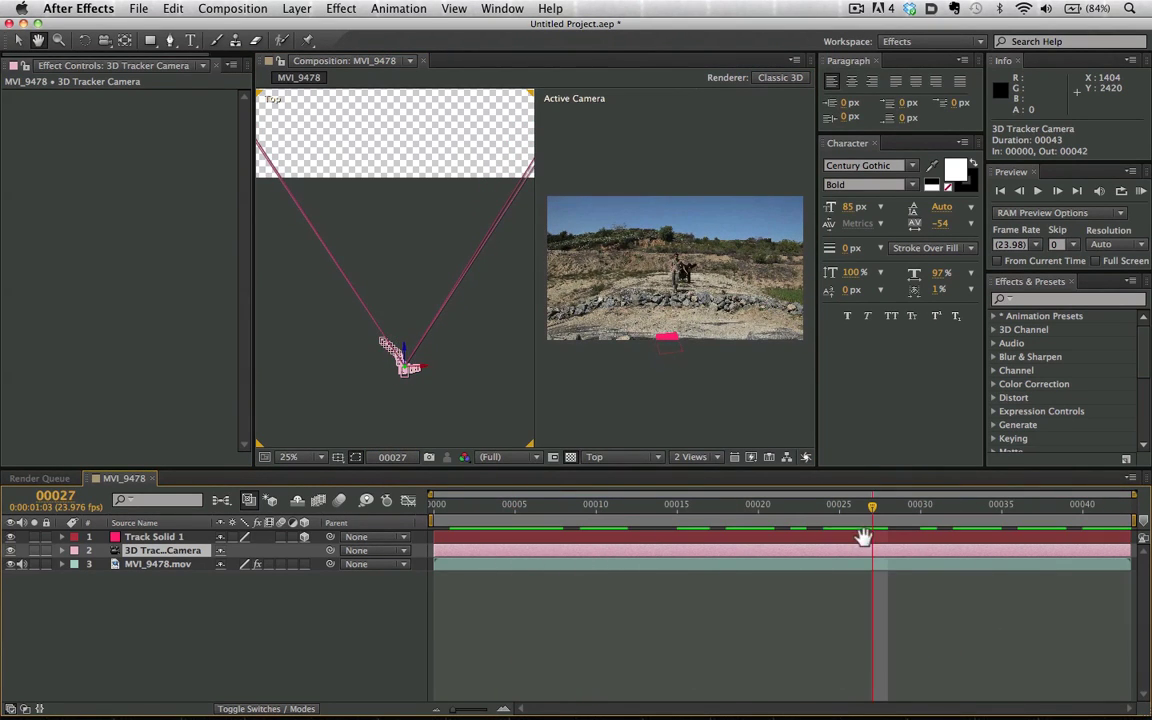
click(716, 460)
click(692, 441)
At frame 42, stand Track Solid 1 upright over the foreground, scaled to 1174% by 235% and positioned at 578.0, 4785.6, 7803.5
click(154, 536)
key(v)
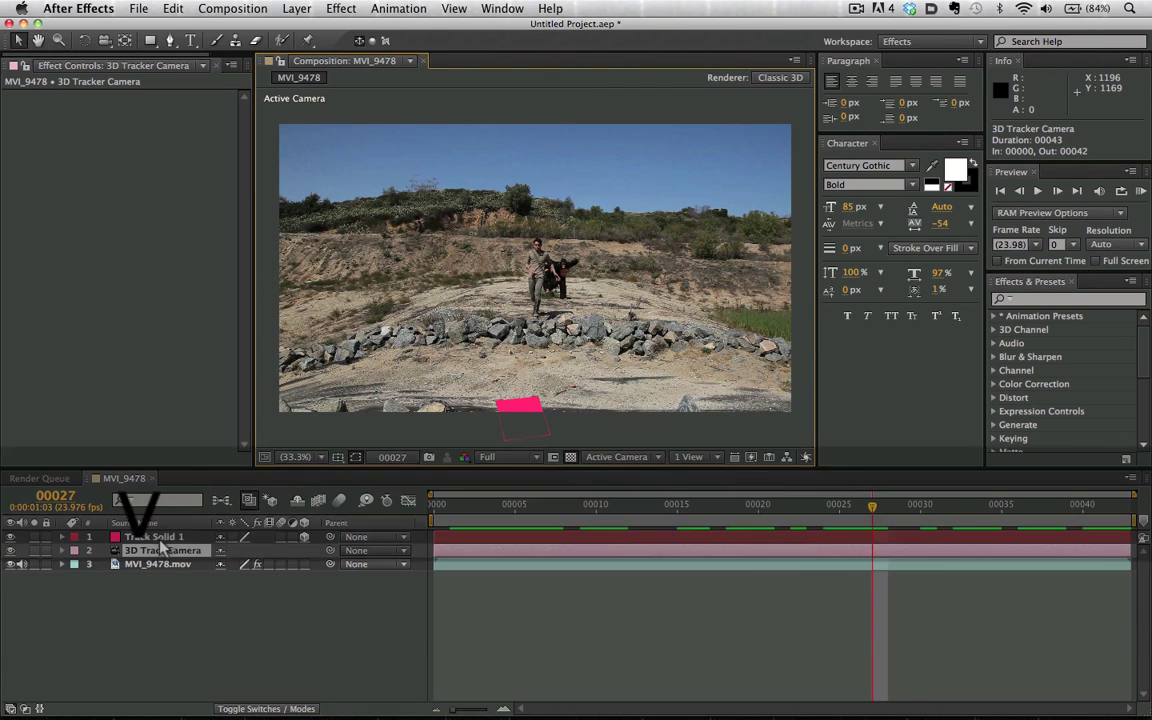
drag(462, 516, 1148, 515)
key(w)
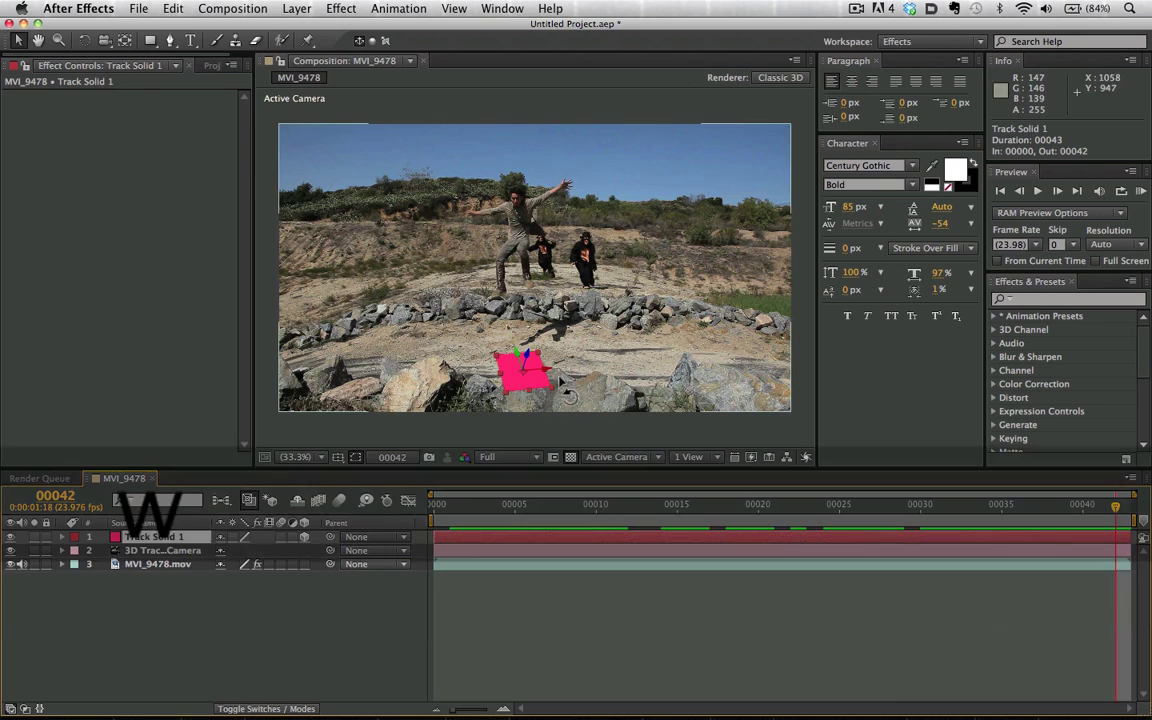
drag(527, 368, 781, 299)
key(v)
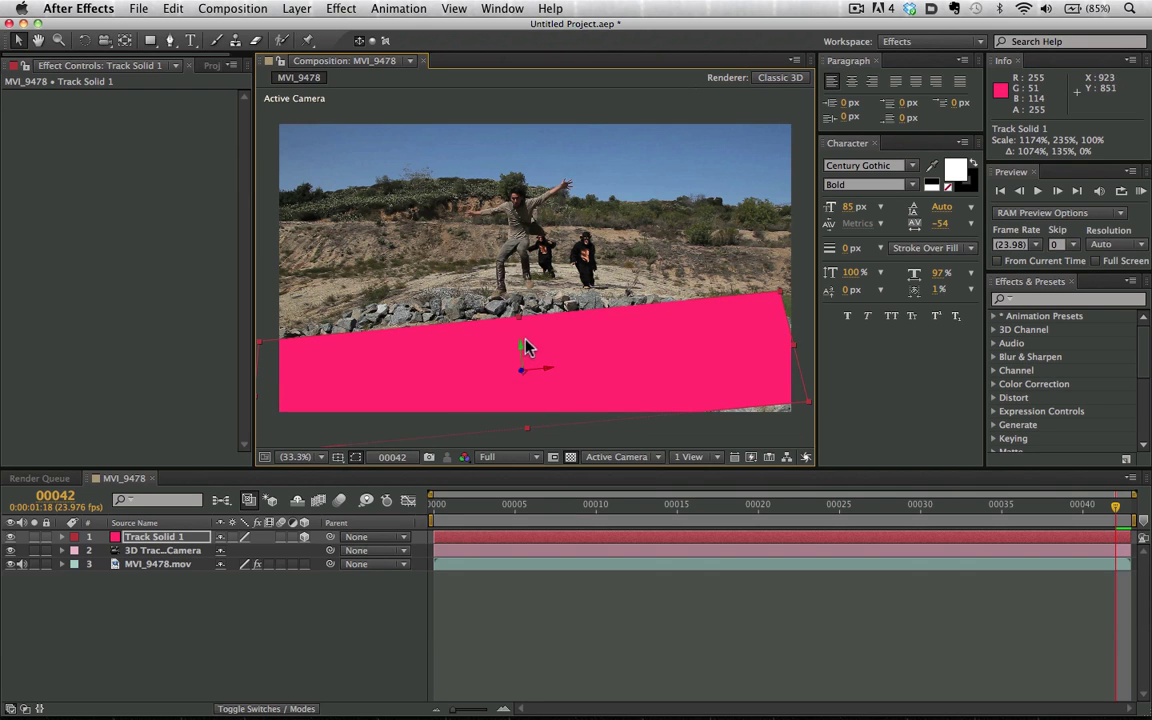
drag(527, 363, 579, 487)
drag(474, 514, 1115, 500)
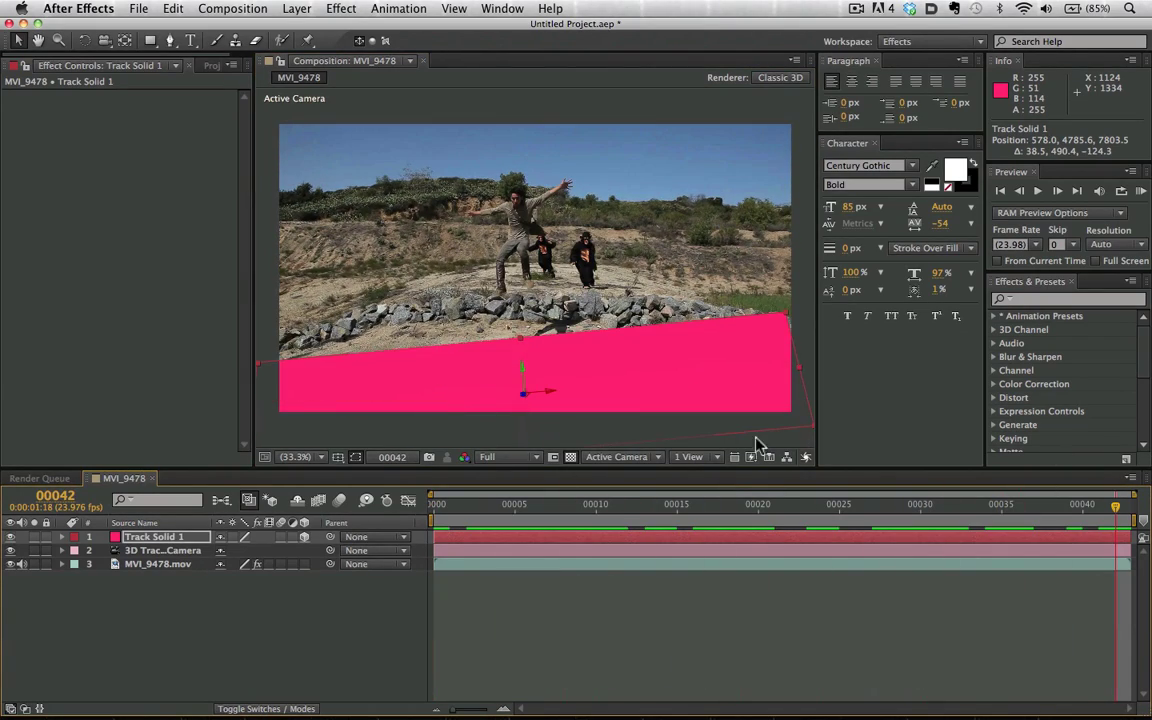
Hide Track Solid 1 and start a RotoBezier mask on it along the upper edge of the leftmost foreground rocks
click(11, 538)
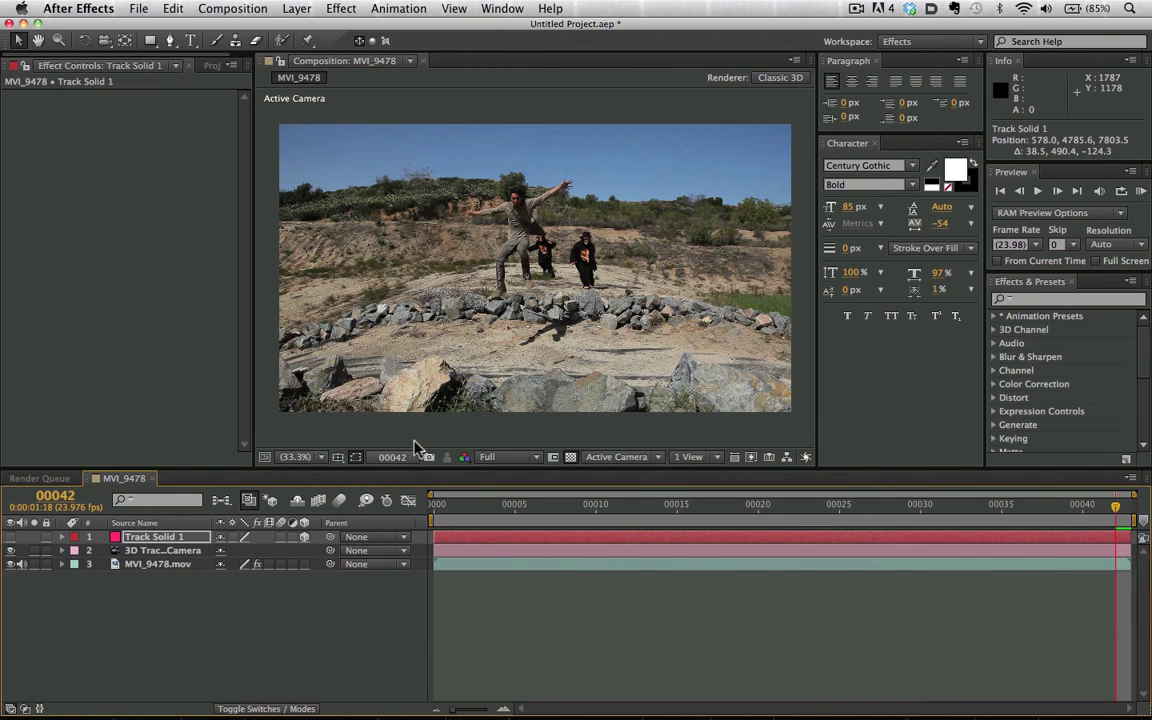
key(h)
scroll(385, 368, up, 3)
drag(385, 368, 540, 285)
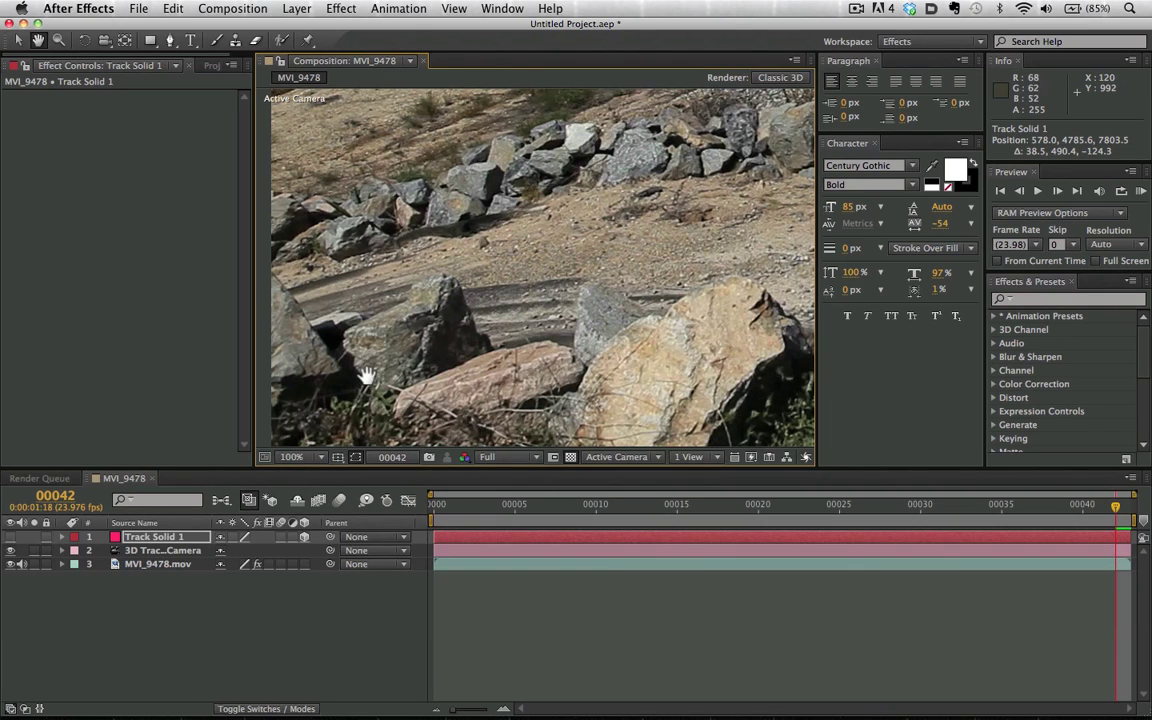
key(g)
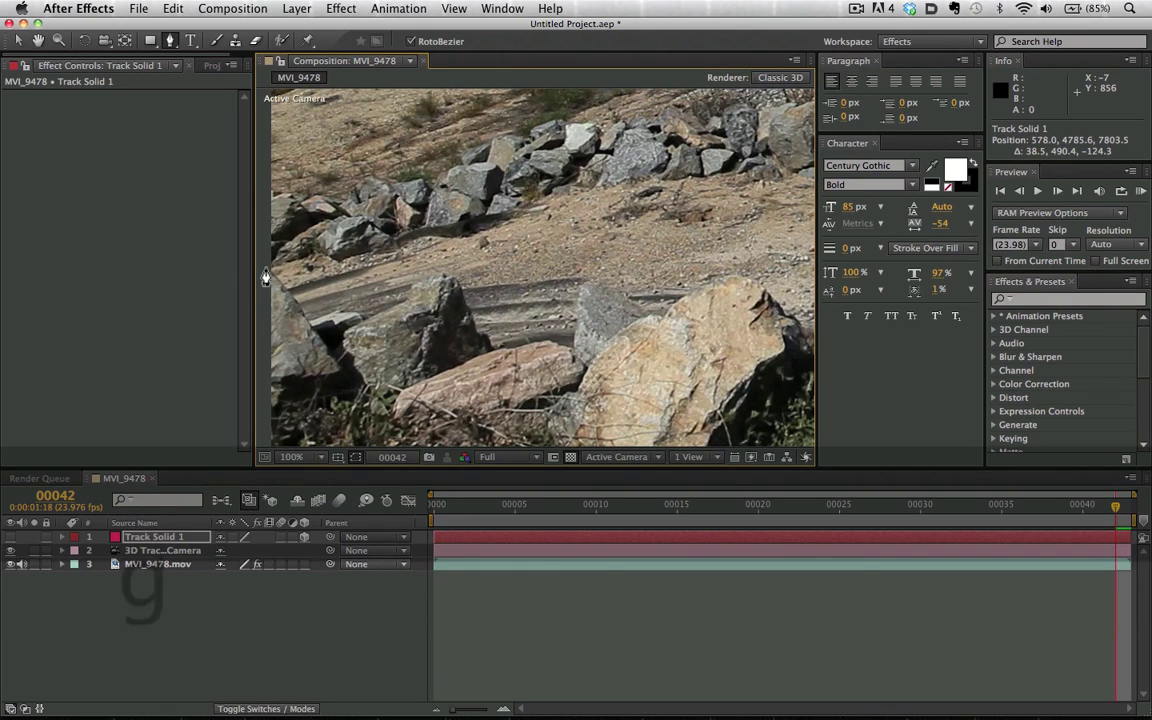
click(265, 267)
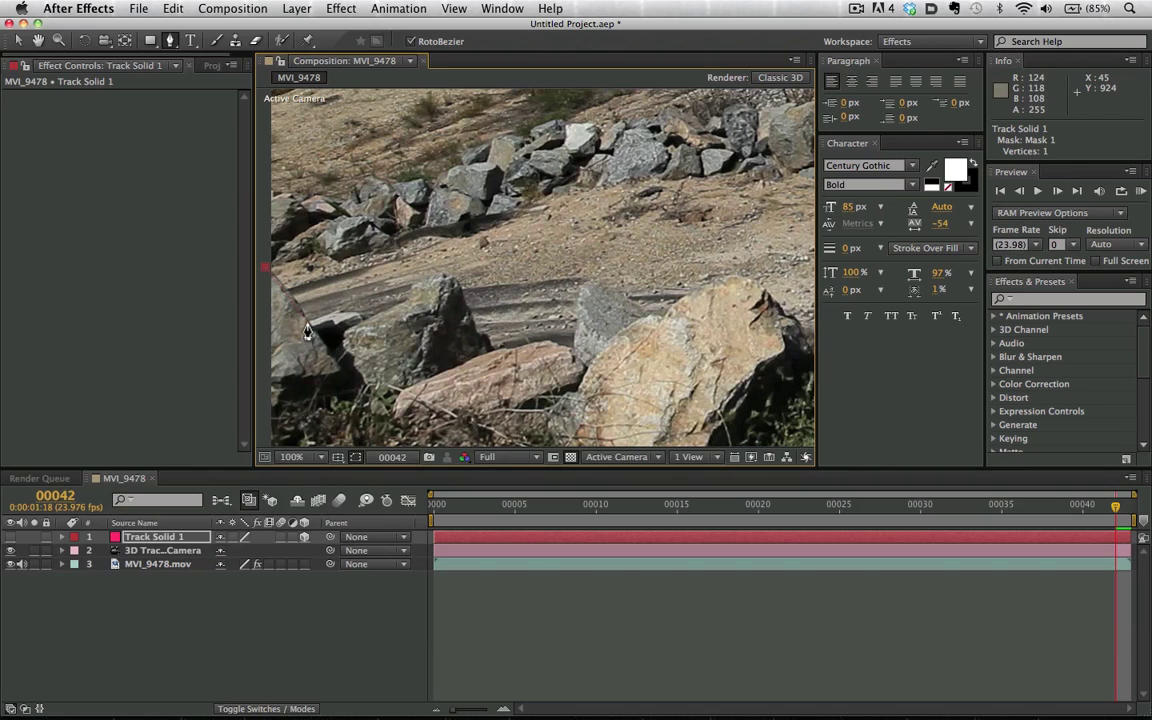
click(306, 322)
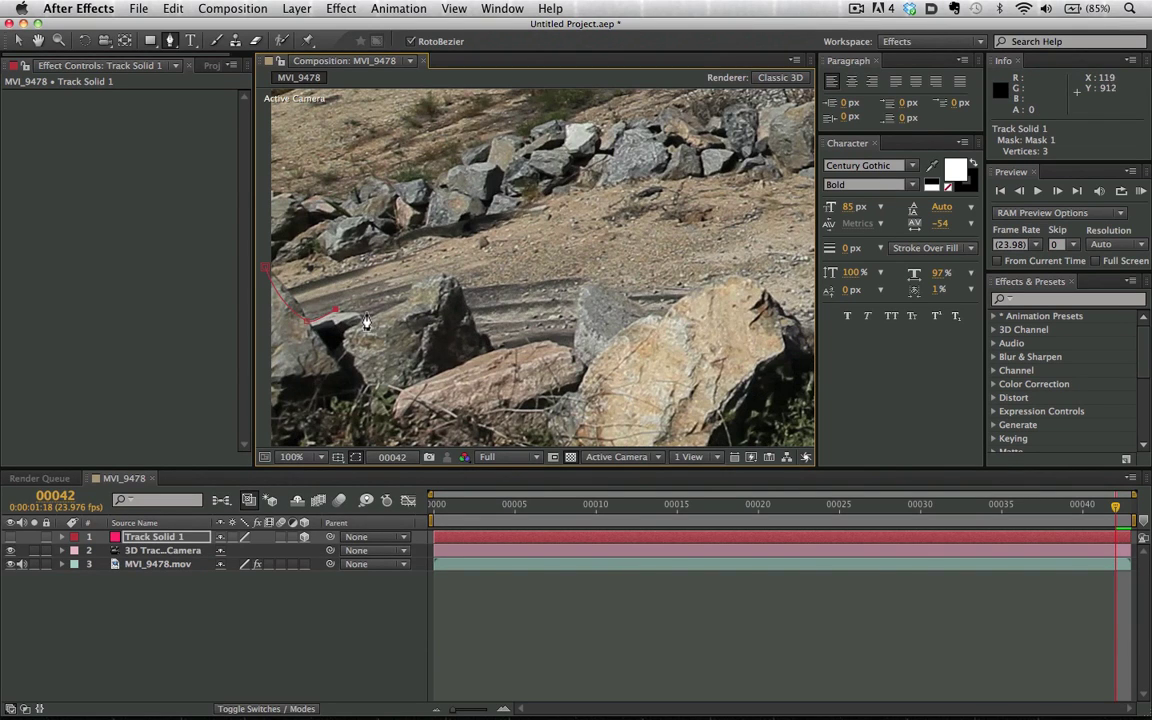
click(366, 317)
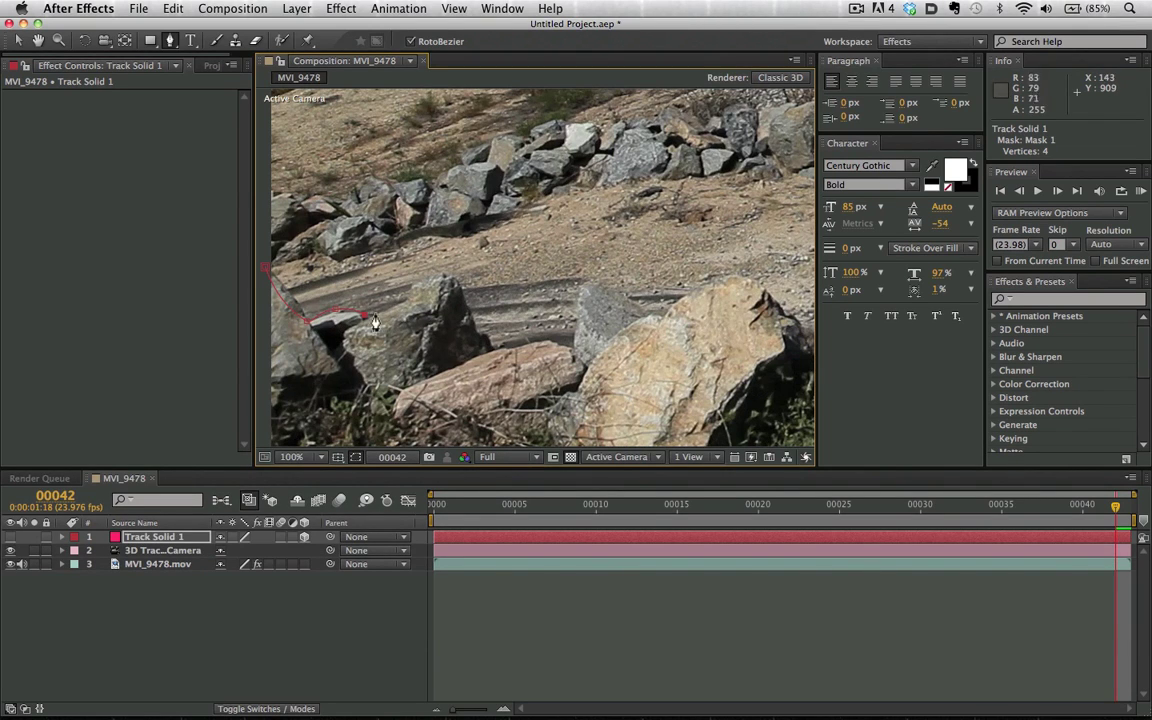
click(376, 316)
Continue the mask outline along the tops of the large tan boulder and the neighbouring grey foreground rocks
key(grave)
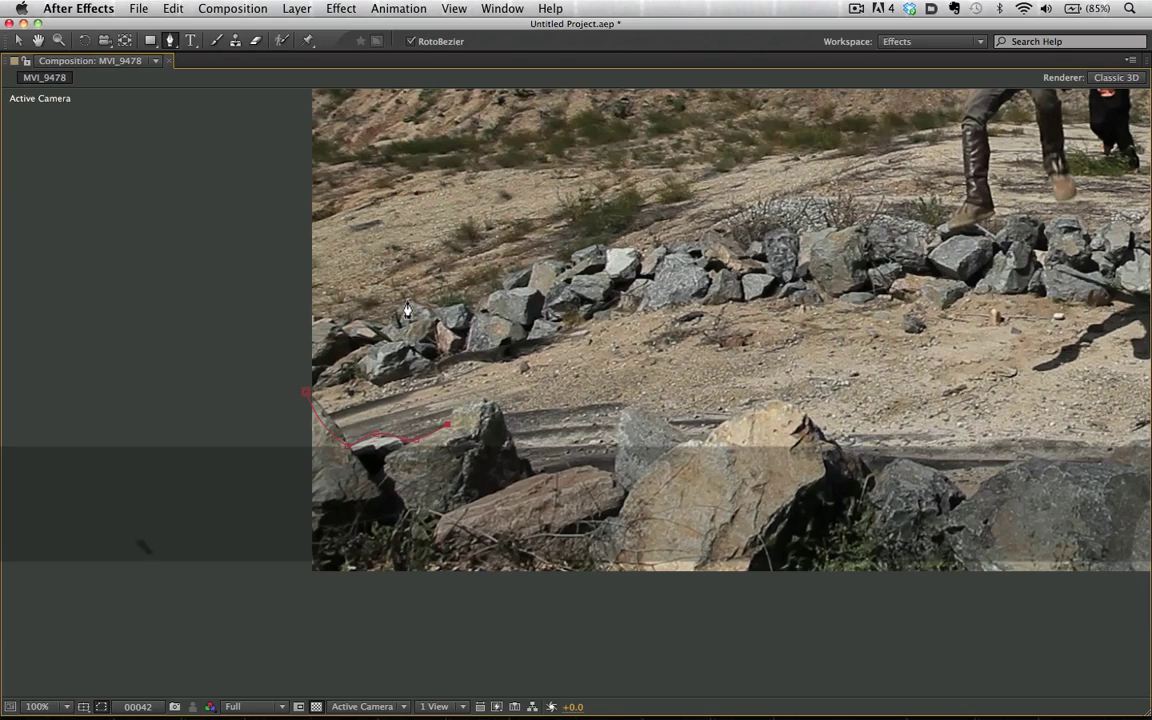
scroll(488, 368, up, 2)
click(625, 643)
drag(650, 648, 249, 450)
click(805, 283)
click(707, 355)
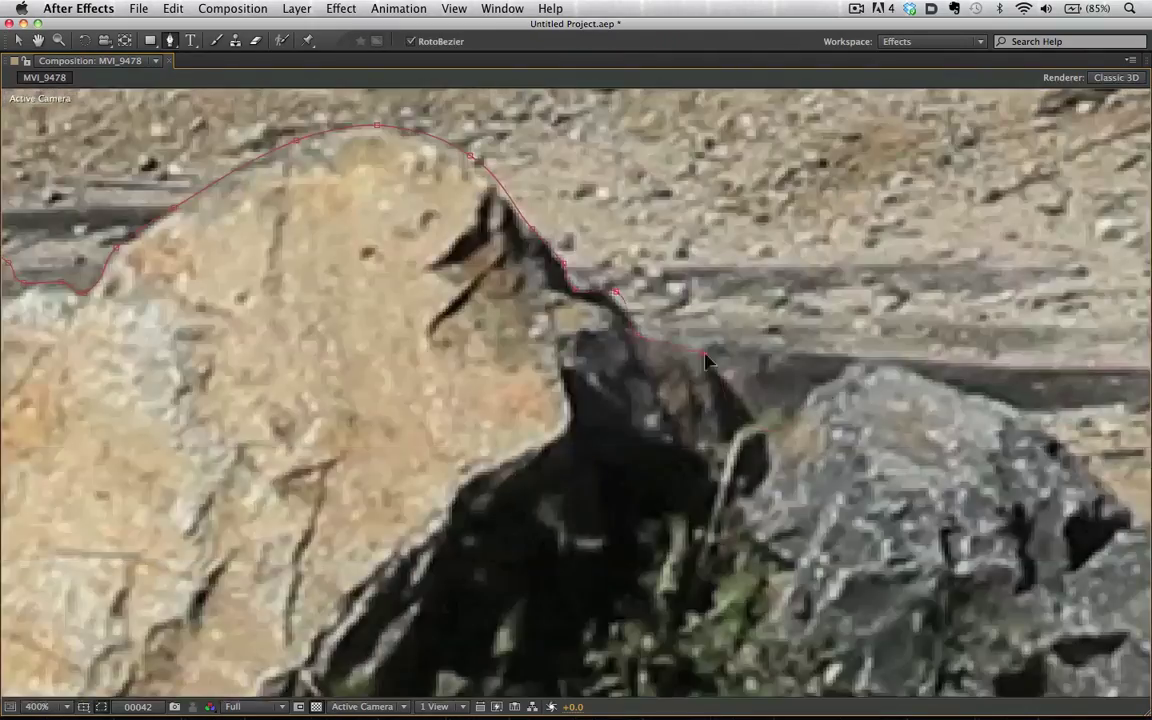
click(646, 258)
drag(665, 258, 115, 402)
click(888, 355)
drag(890, 357, 80, 330)
click(617, 339)
drag(668, 386, 423, 376)
click(866, 403)
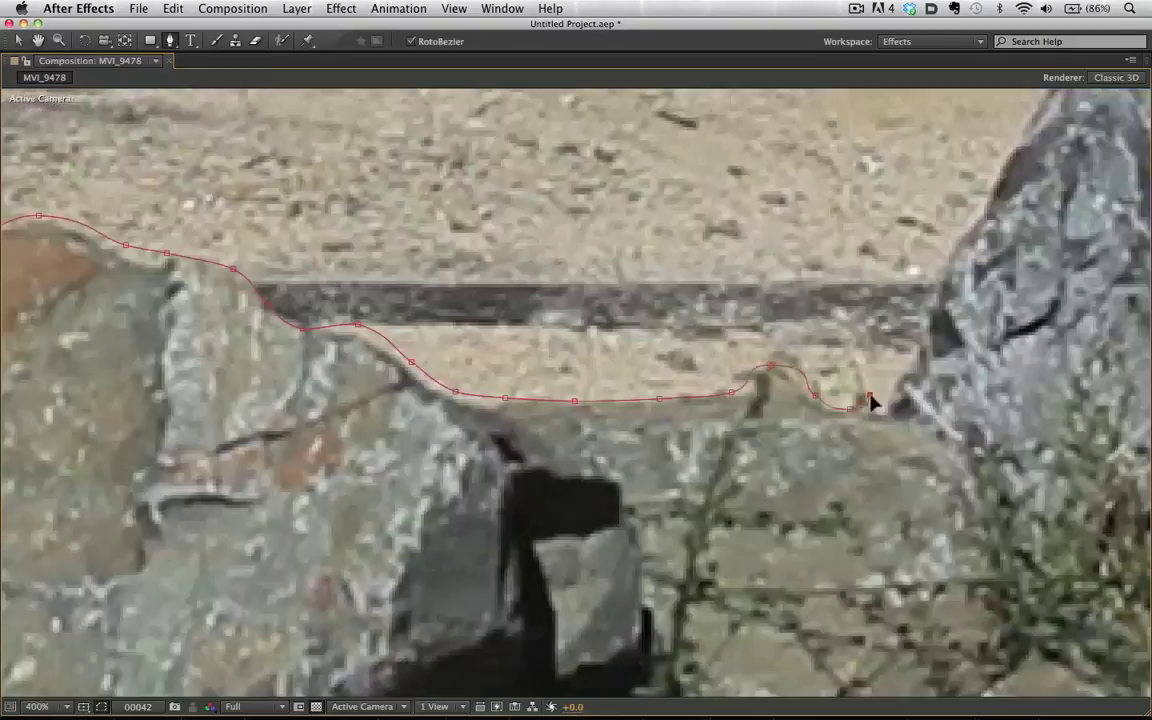
Trace the remaining foreground rocks, close the mask below the frame's lower edge, and make Track Solid 1 visible again
drag(869, 401, 313, 677)
click(589, 320)
click(621, 357)
drag(1000, 400, 400, 400)
key(g)
click(591, 442)
scroll(591, 442, down, 2)
click(172, 329)
key(grave)
key(v)
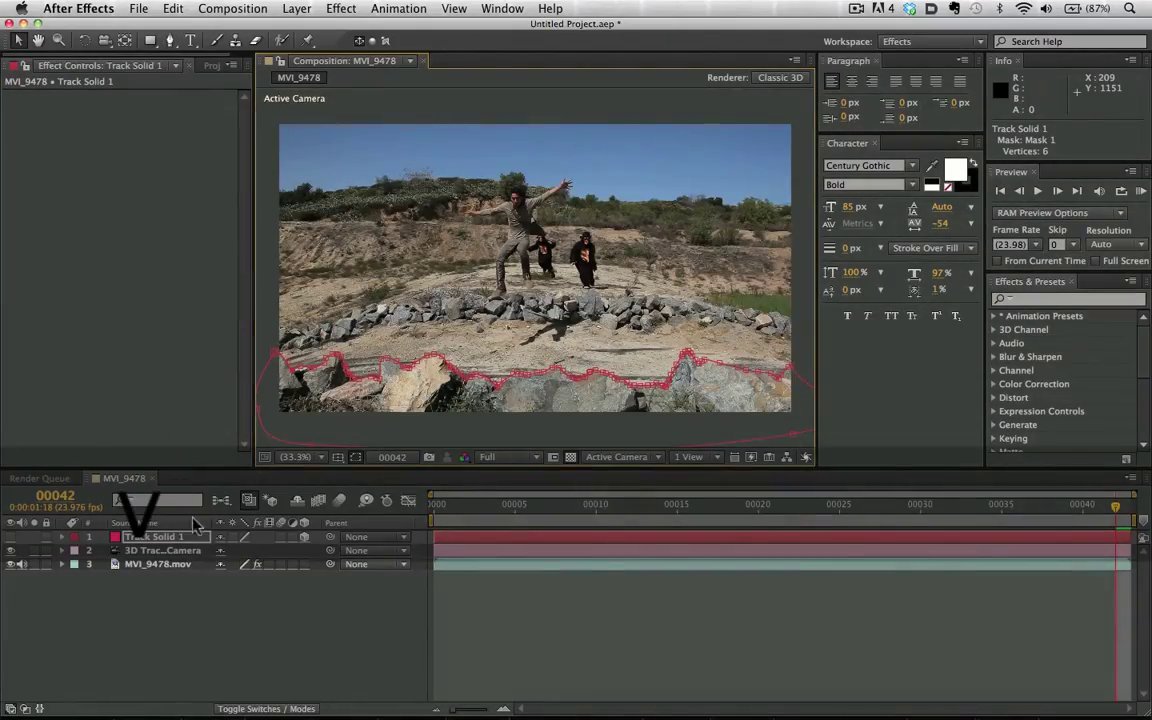
click(12, 538)
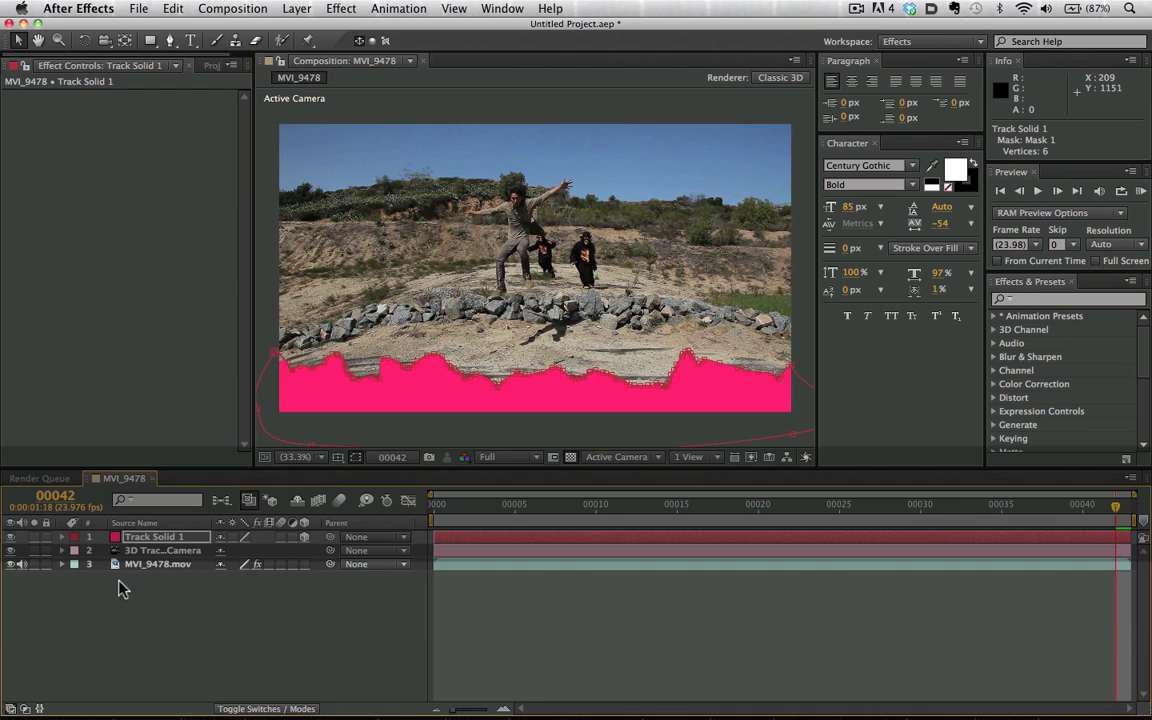
Feather Mask 1 on Track Solid 1 by 4 pixels and raise the feather to 6 pixels
click(118, 588)
key(slash)
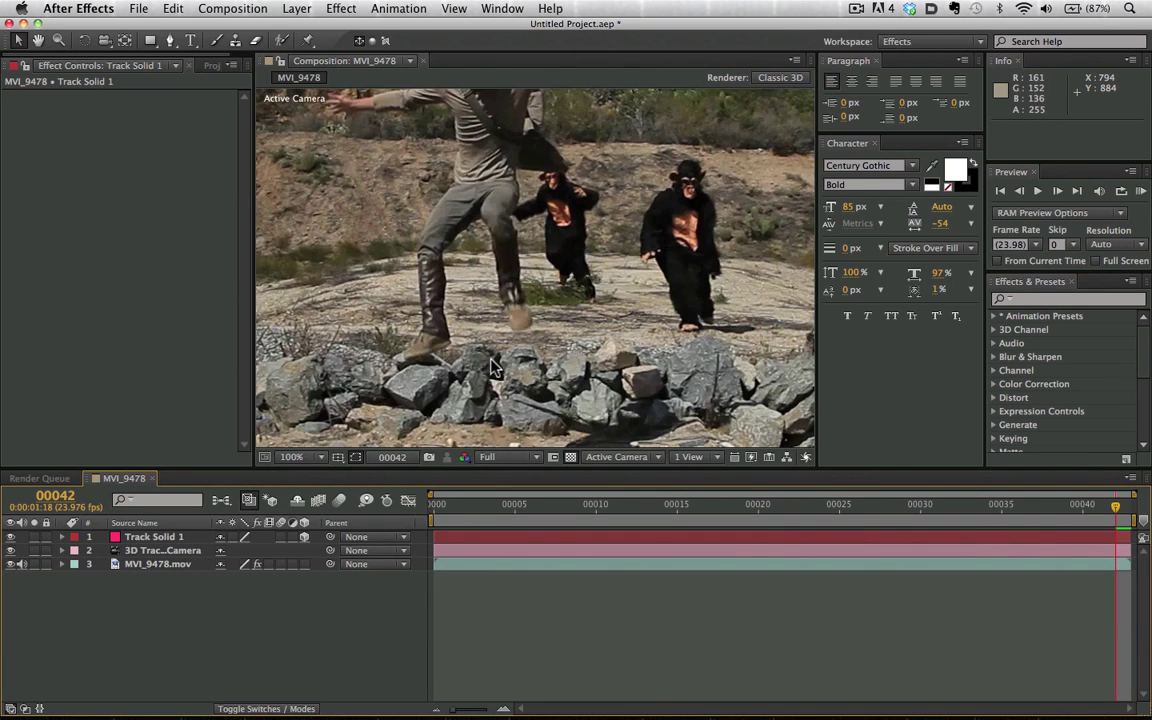
key(h)
drag(409, 403, 485, 145)
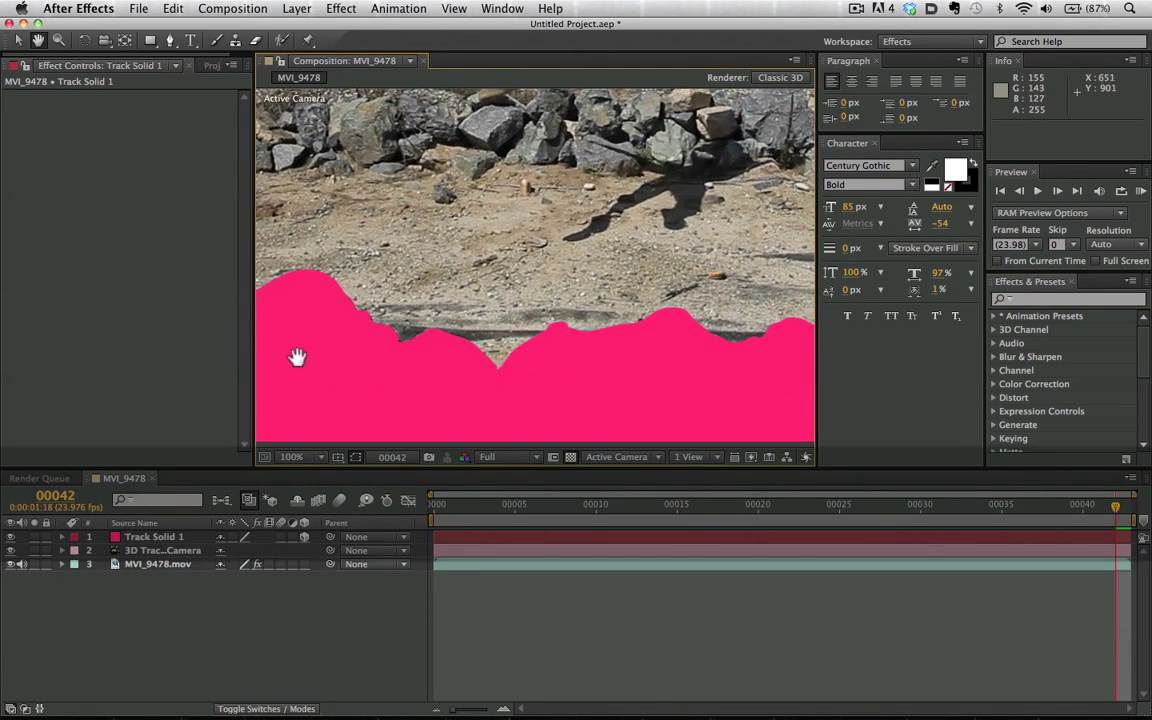
key(v)
click(155, 538)
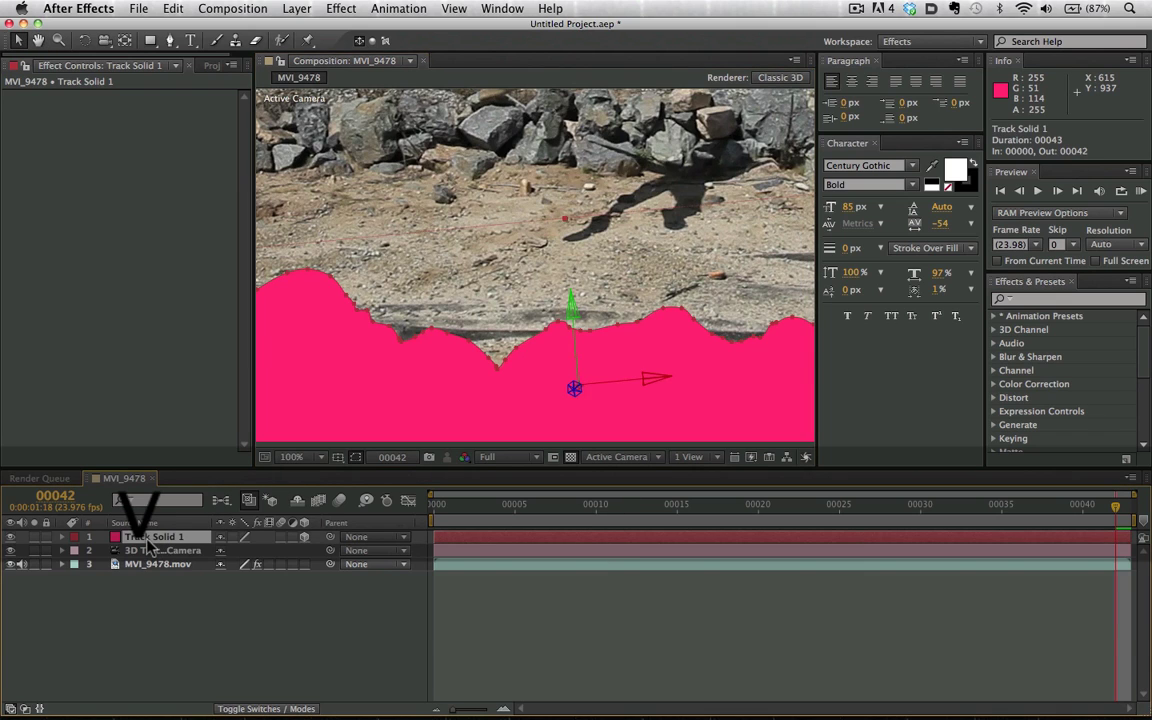
key(m)
key(m)
click(238, 578)
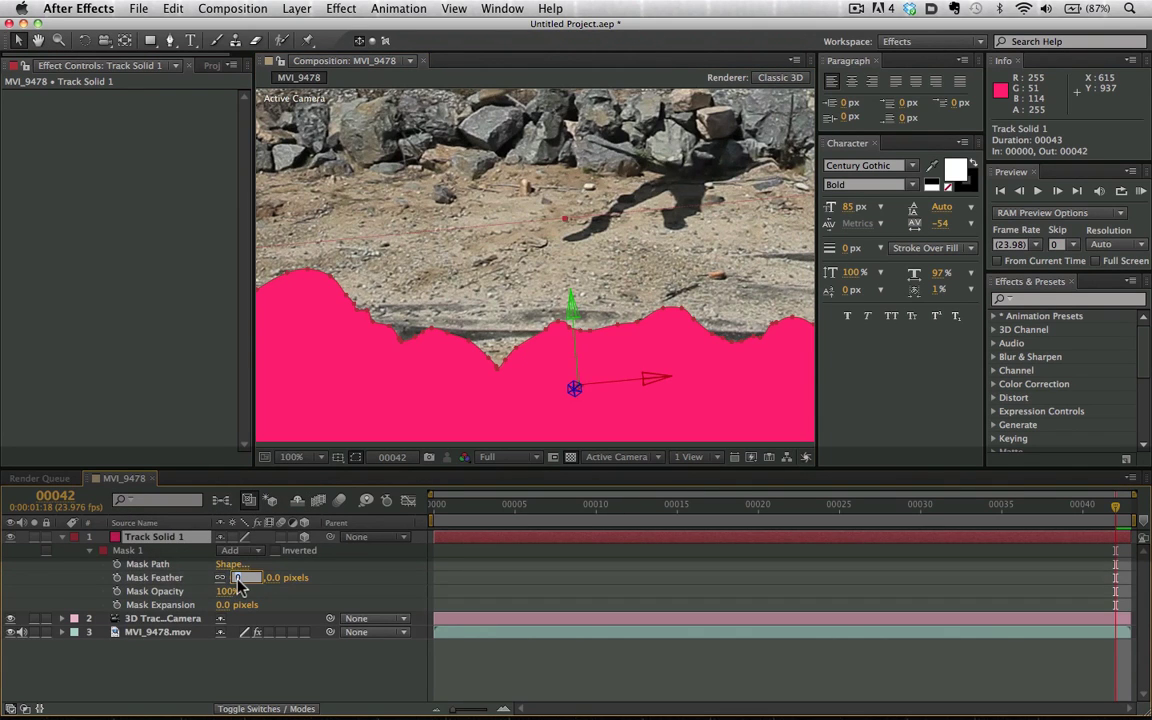
text(4)
key(Return)
click(268, 687)
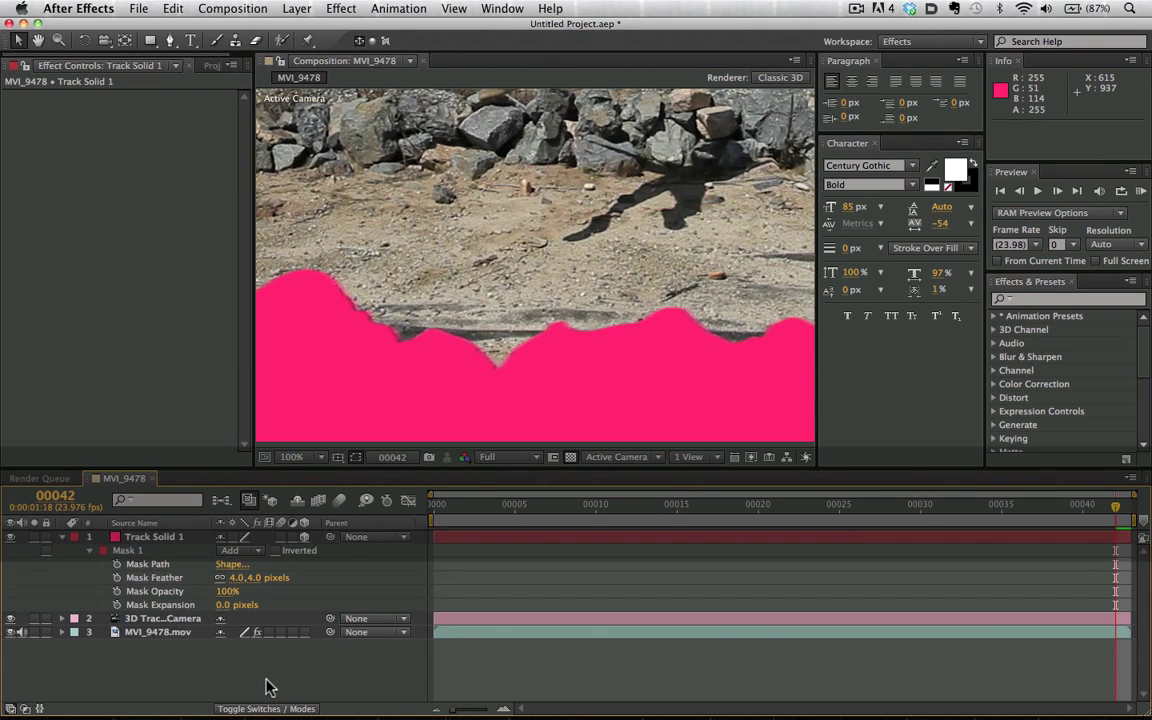
Duplicate MVI_9478.mov, place the copy directly below Track Solid 1, and set its track matte to Alpha Matte "Track Solid 1"
click(156, 633)
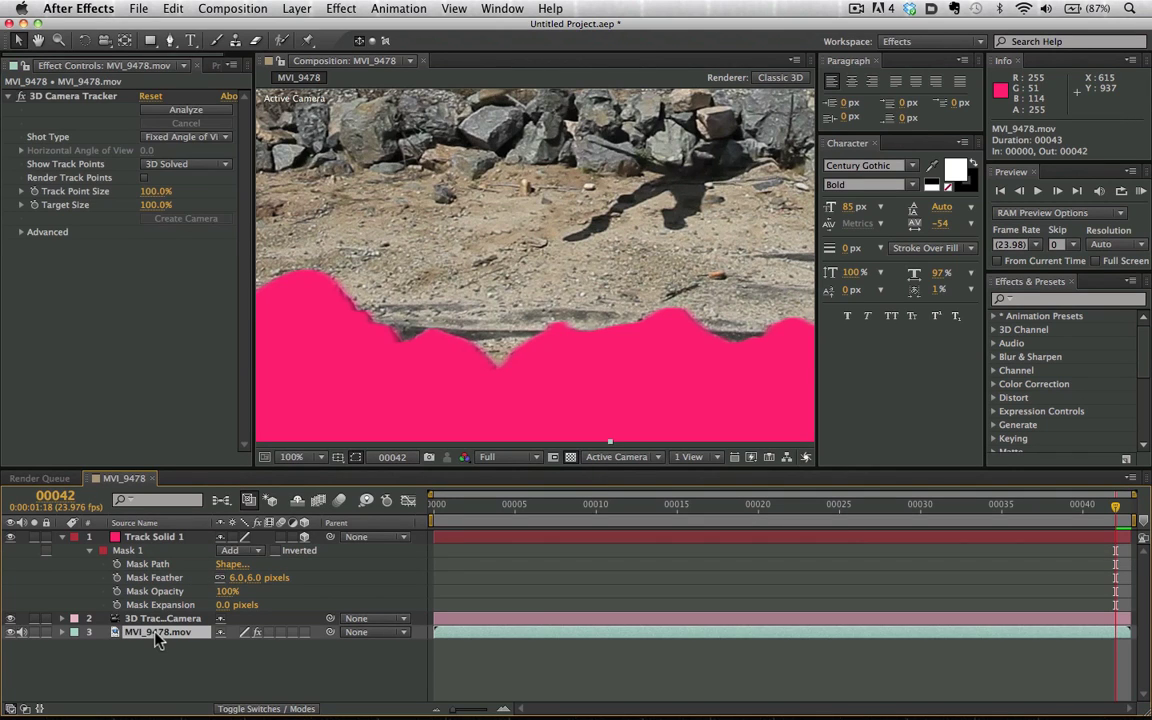
key(super+d)
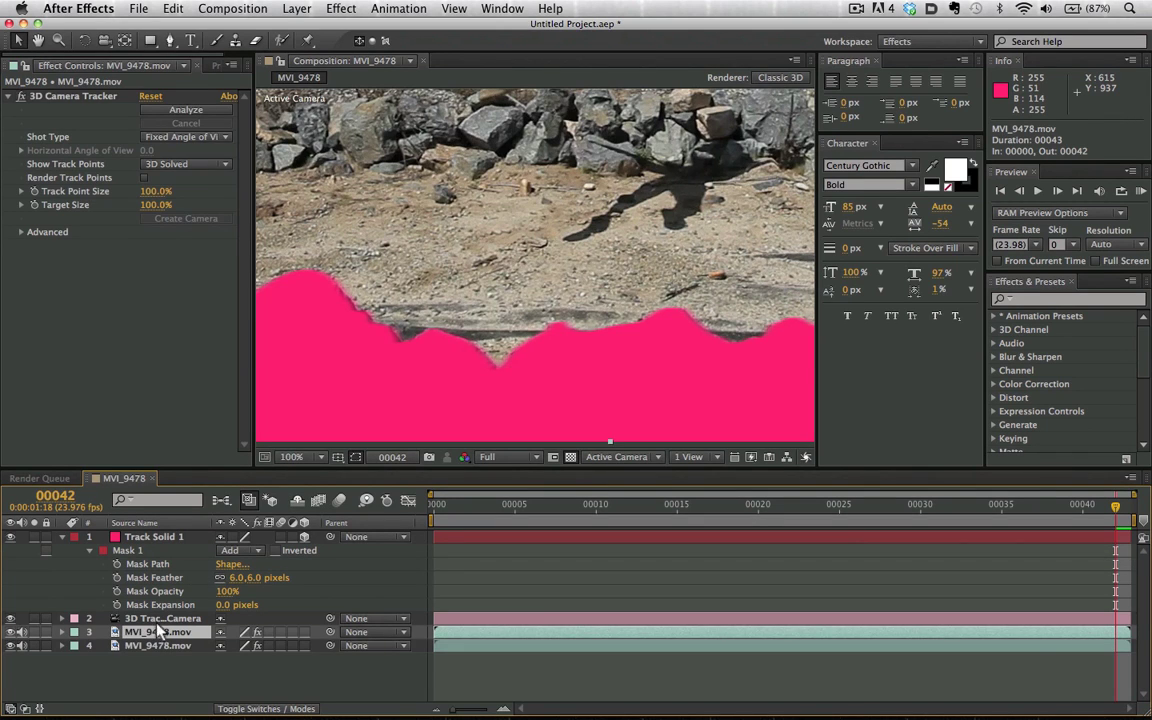
drag(156, 628, 150, 548)
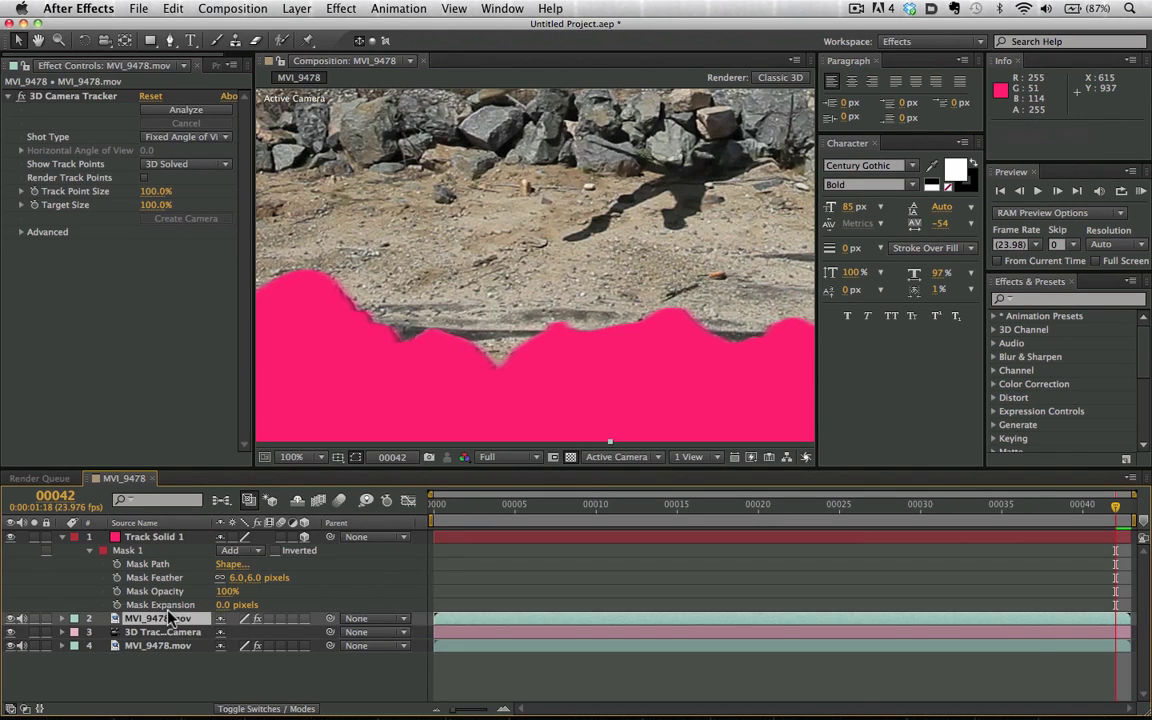
click(300, 708)
click(330, 618)
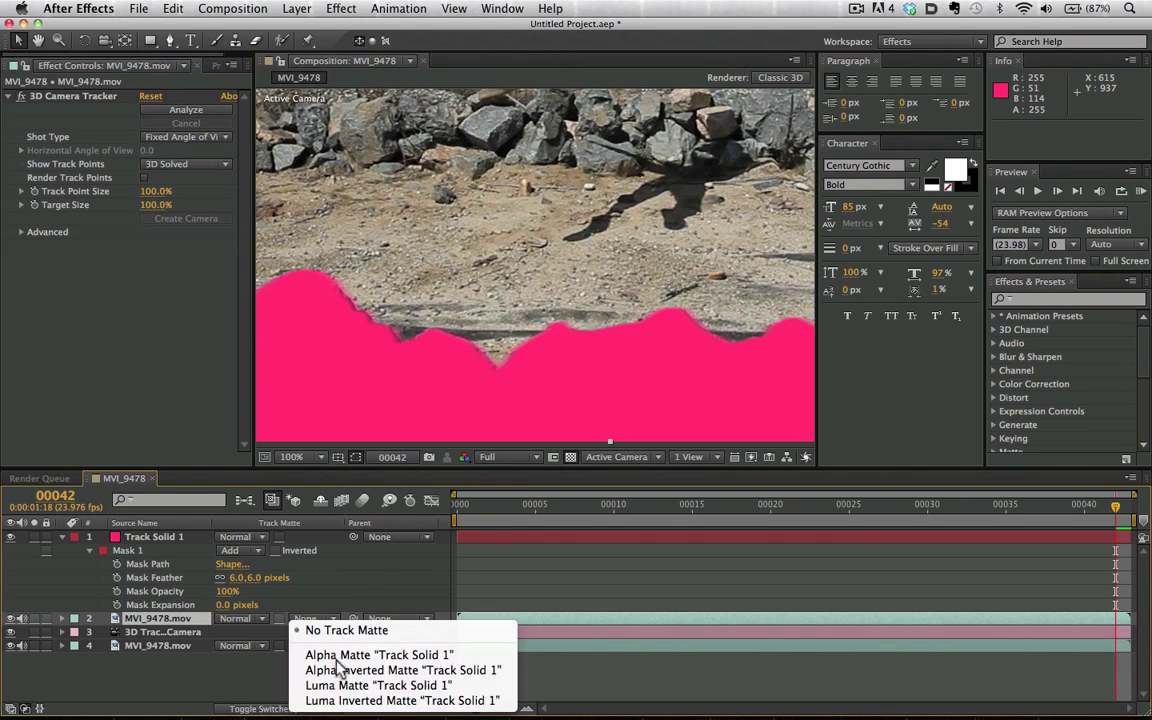
click(340, 655)
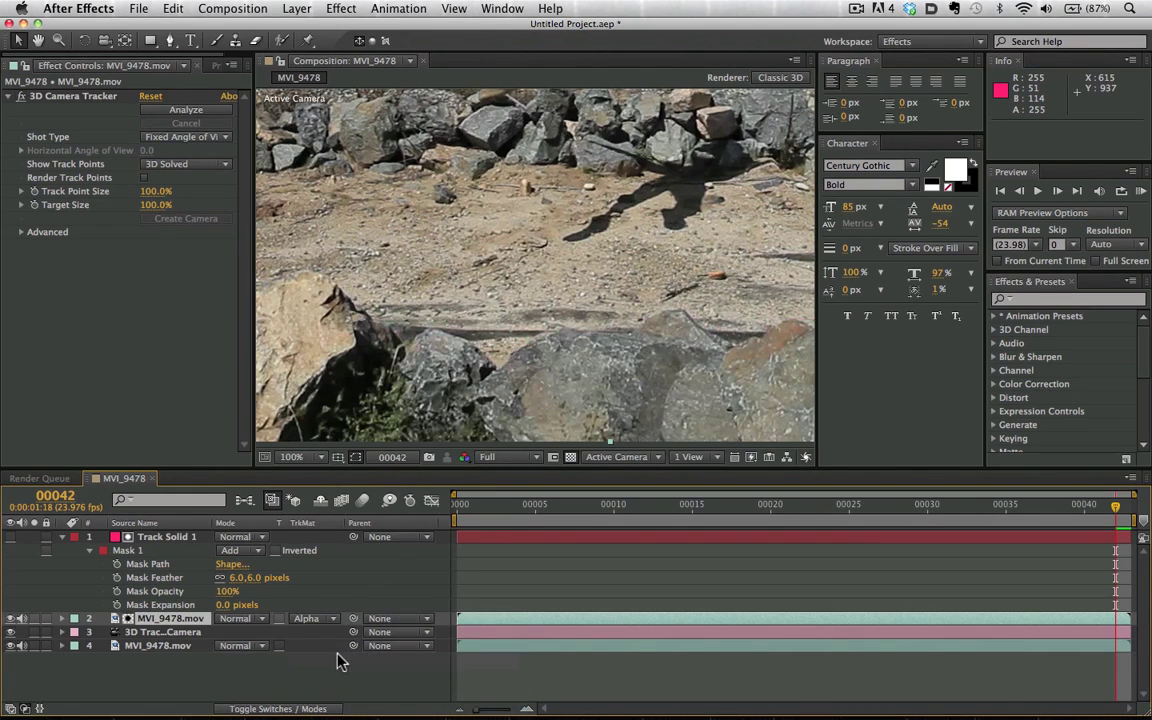
Check the isolated foreground rocks across the timeline with the background MVI_9478.mov layer hidden, and show that layer again
click(186, 537)
key(shift+slash)
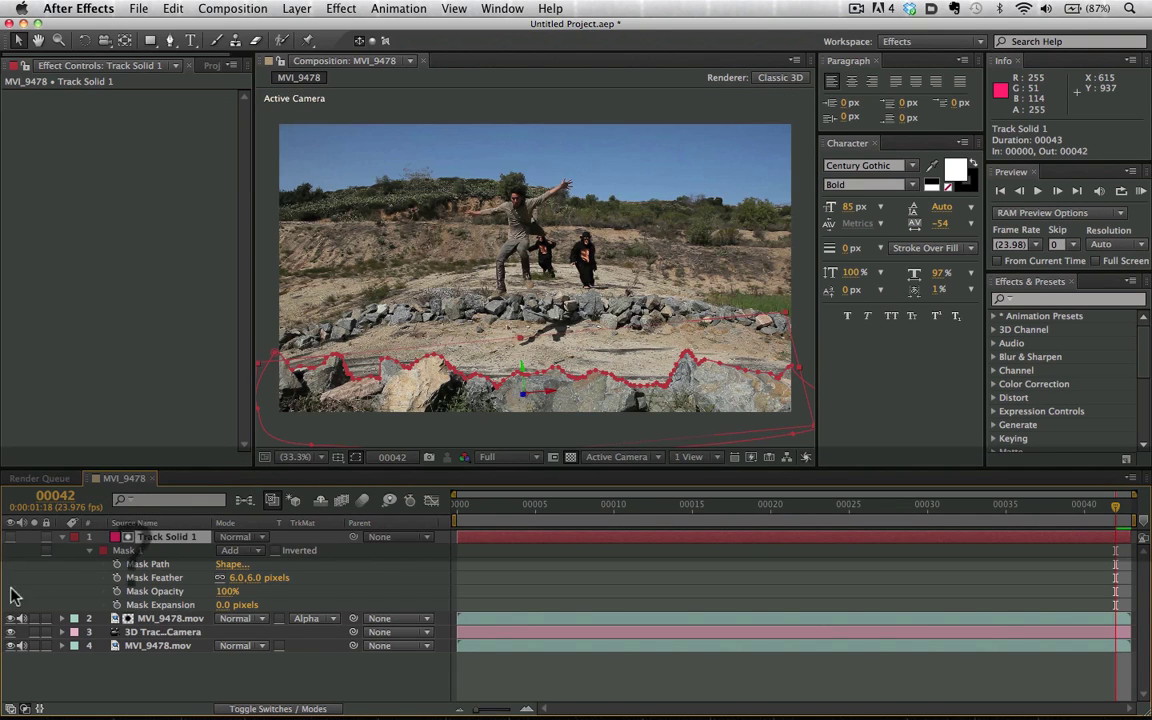
click(10, 645)
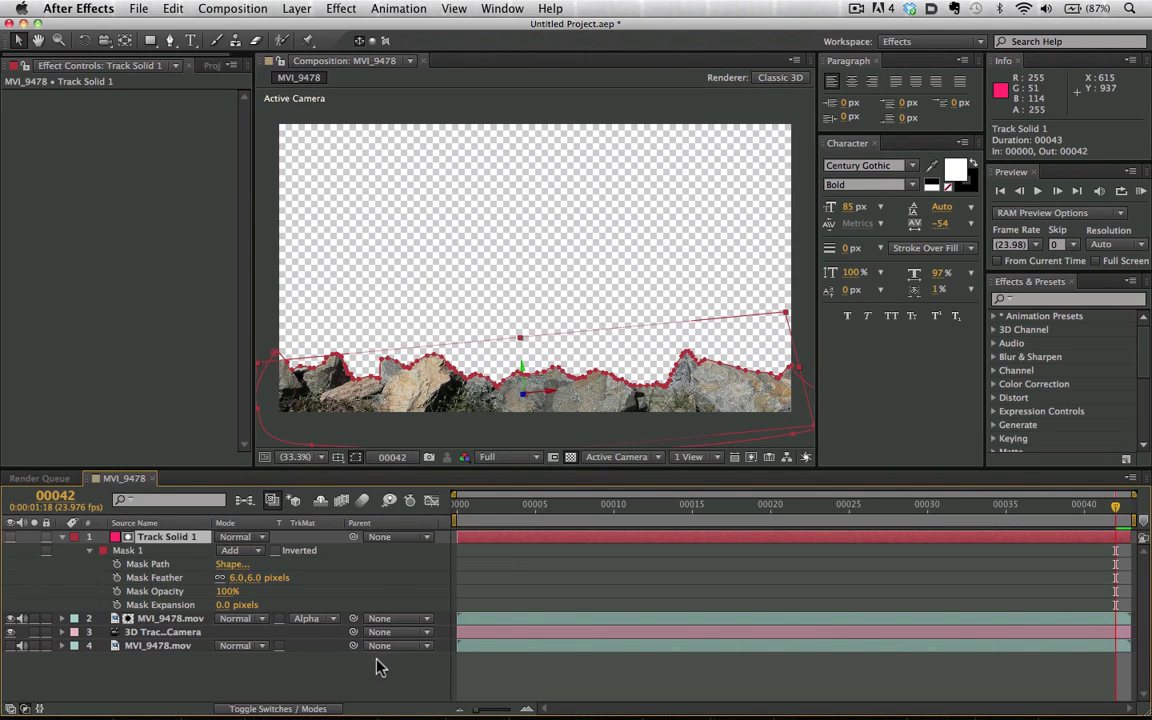
click(375, 663)
drag(498, 527, 1110, 468)
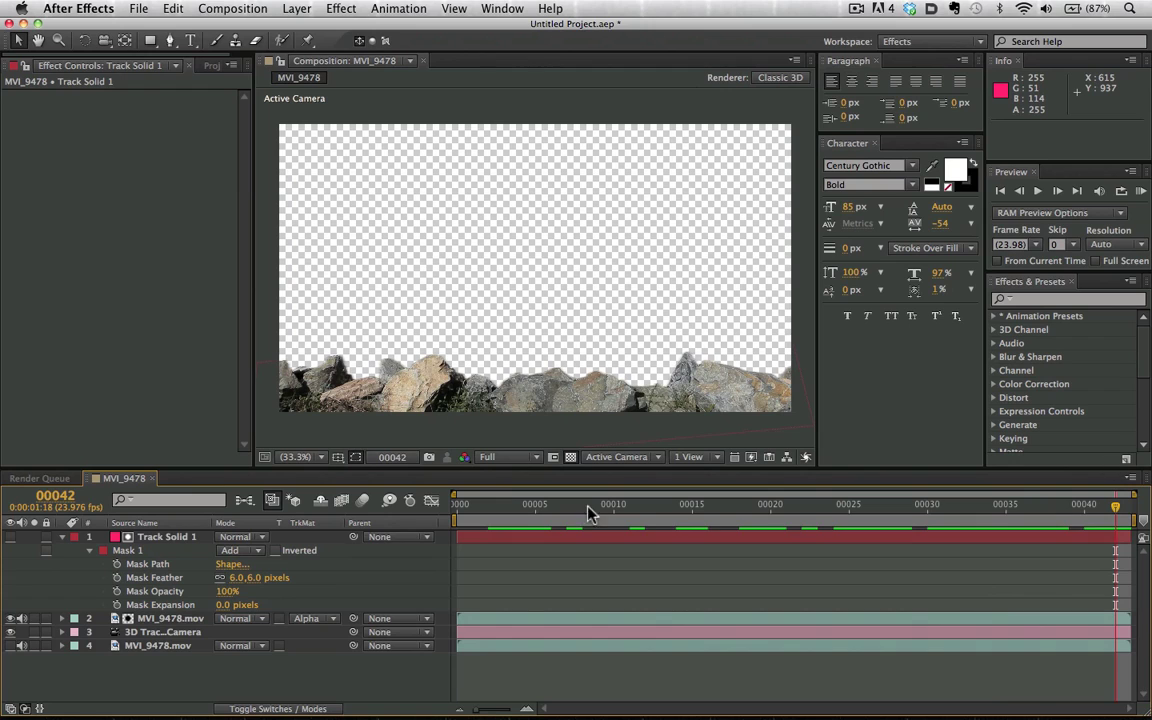
click(10, 645)
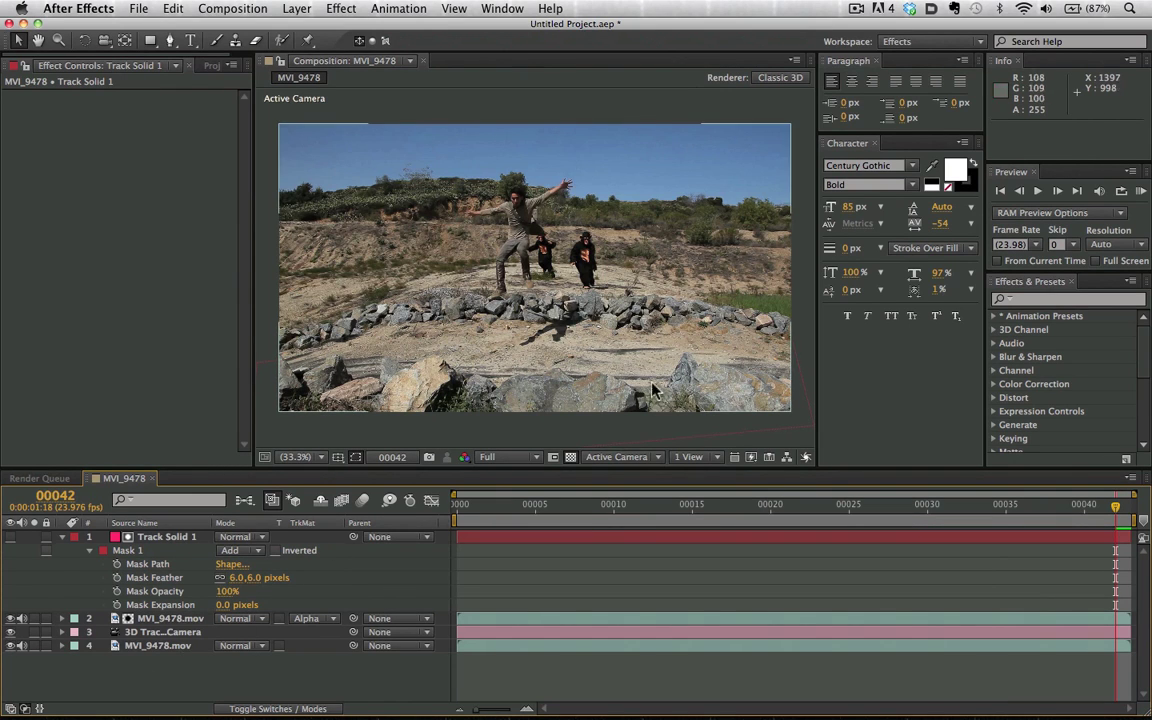
Test the matte with an orange solid behind the rocks, using Add mode and an elliptical mask feathered 165 pixels
key(super+y)
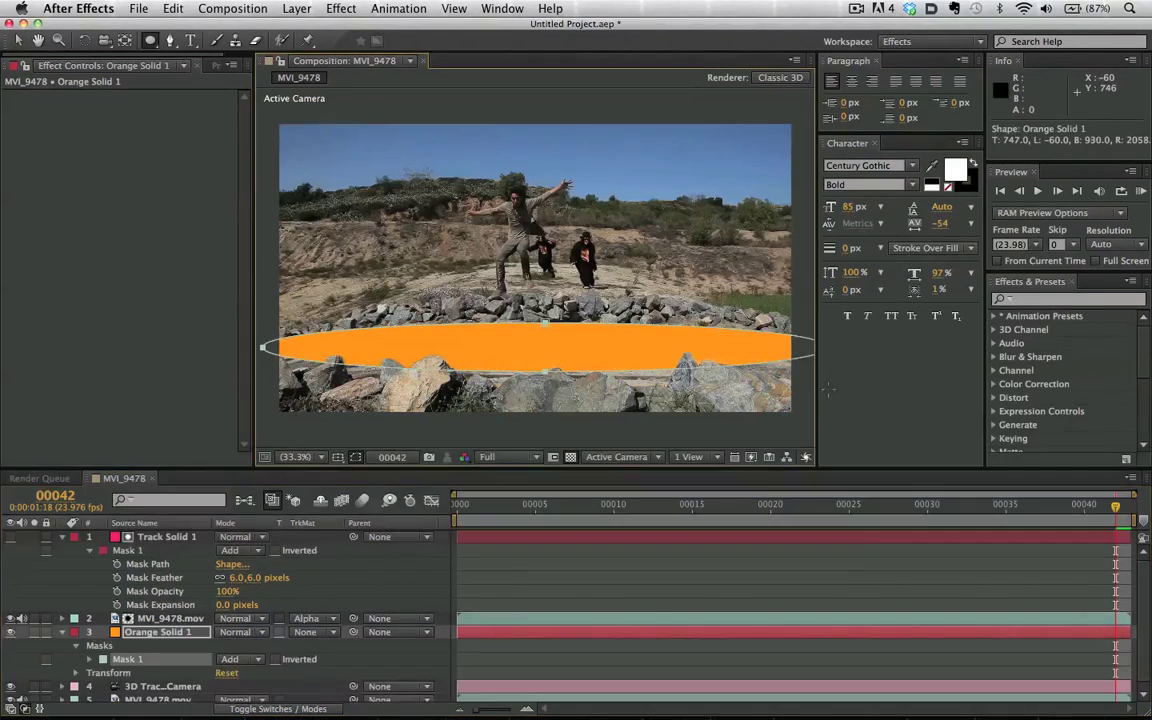
click(240, 632)
click(244, 226)
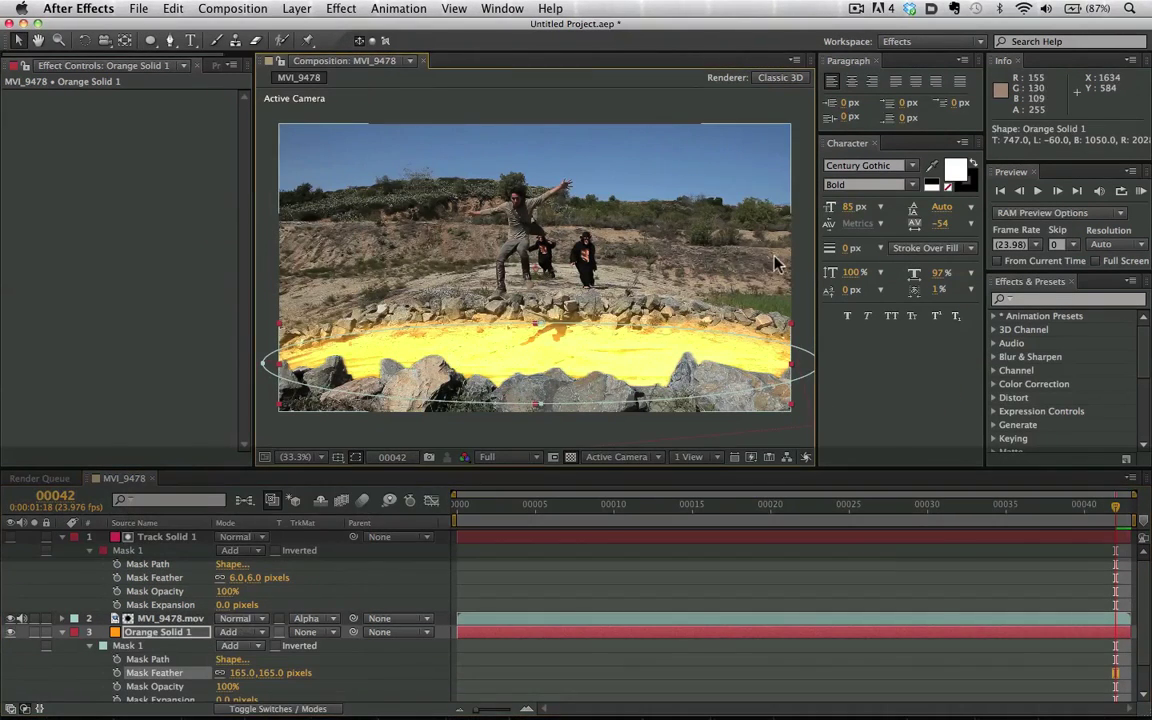
click(803, 196)
drag(548, 513, 1118, 508)
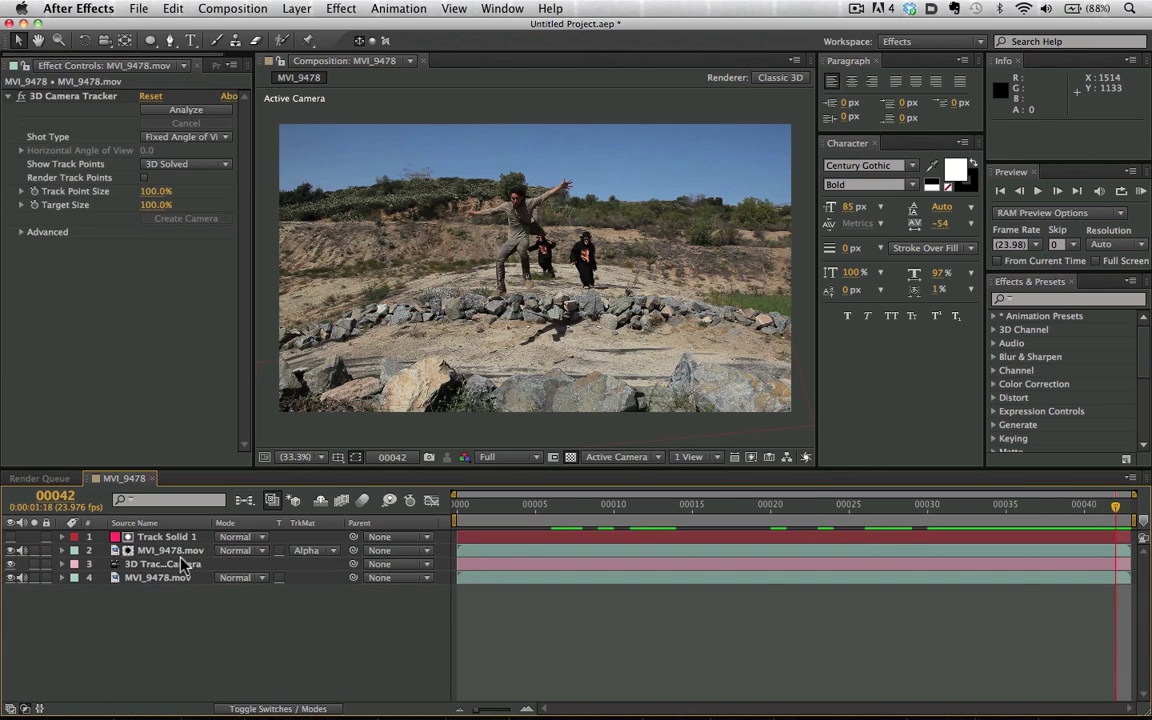
Pre-compose Track Solid 1, the matted MVI_9478.mov copy and the 3D Tracker Camera as "Front Rock Roto Matte", moving all attributes
click(172, 566)
shift+click(180, 538)
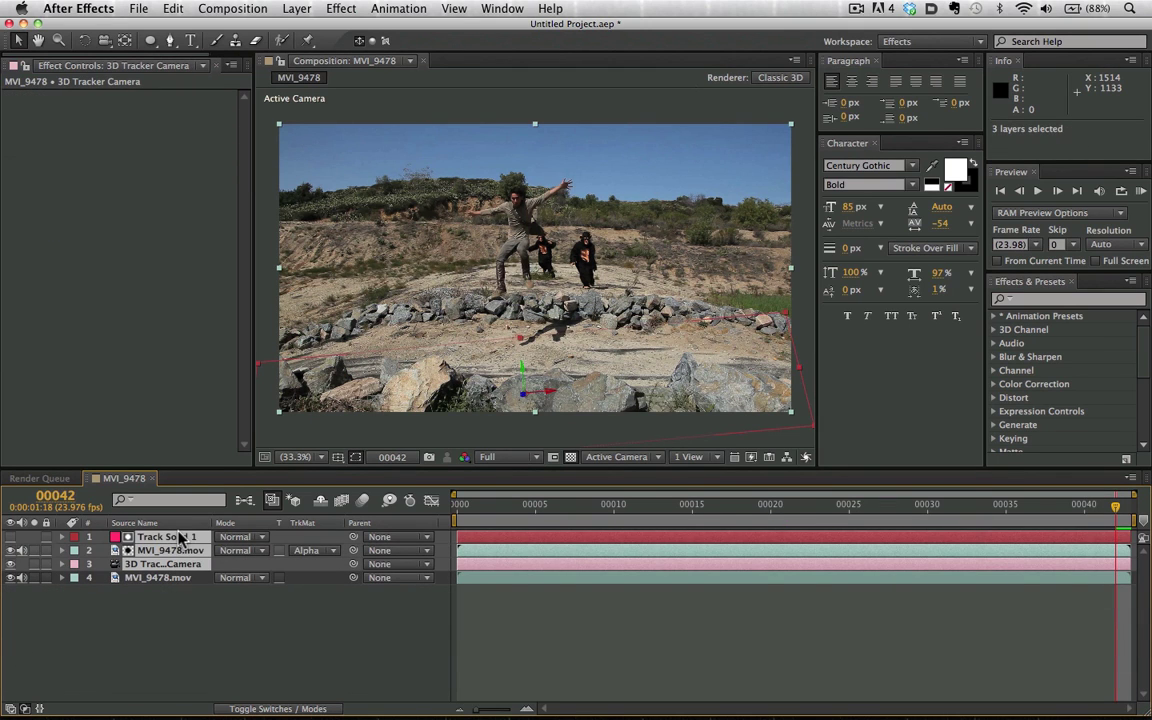
key(super+shift+c)
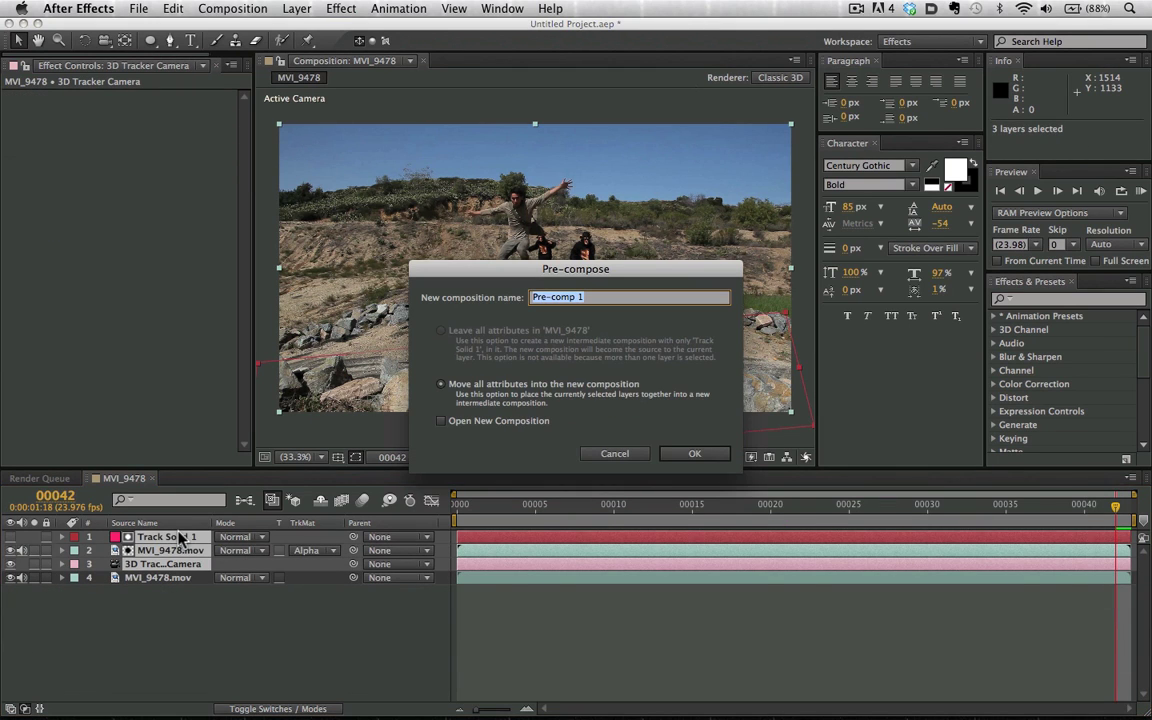
text(Front Roc)
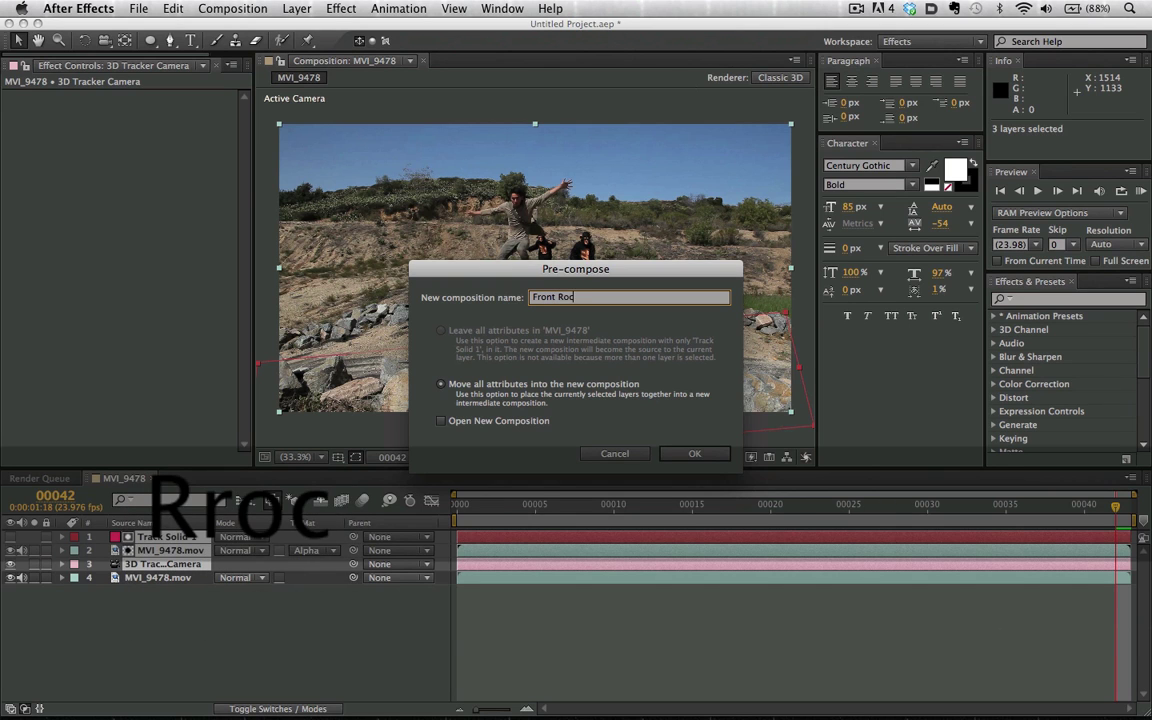
text(k Roto Ma)
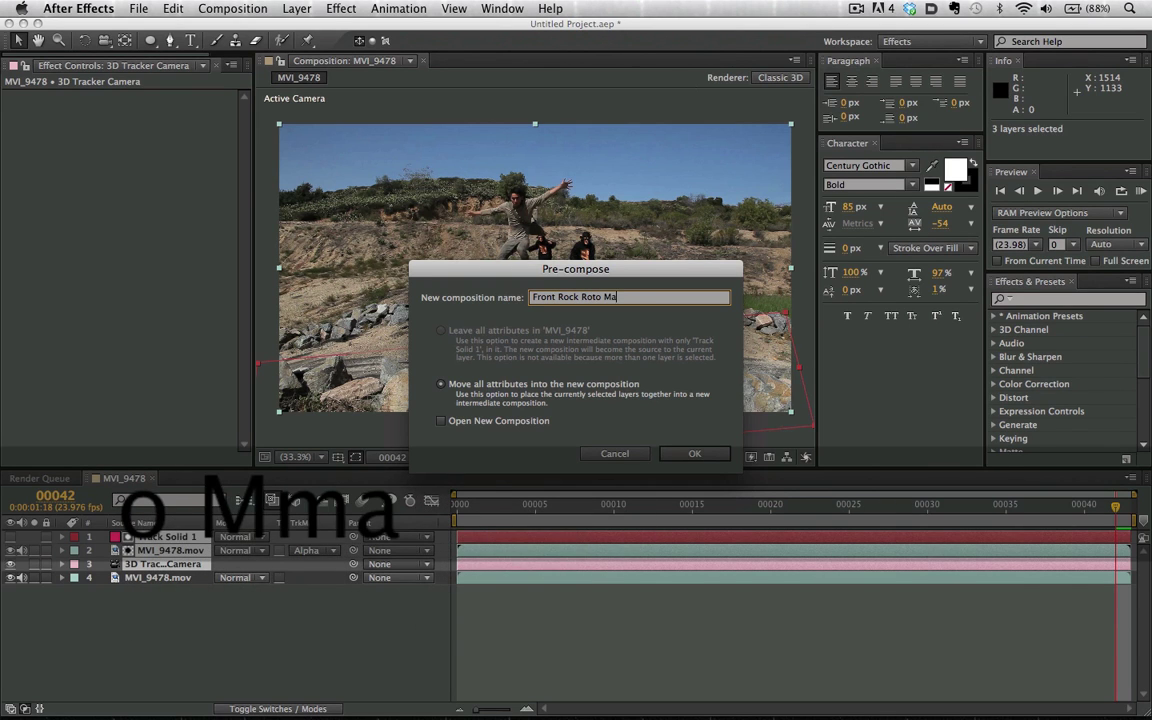
text(tte)
key(Return)
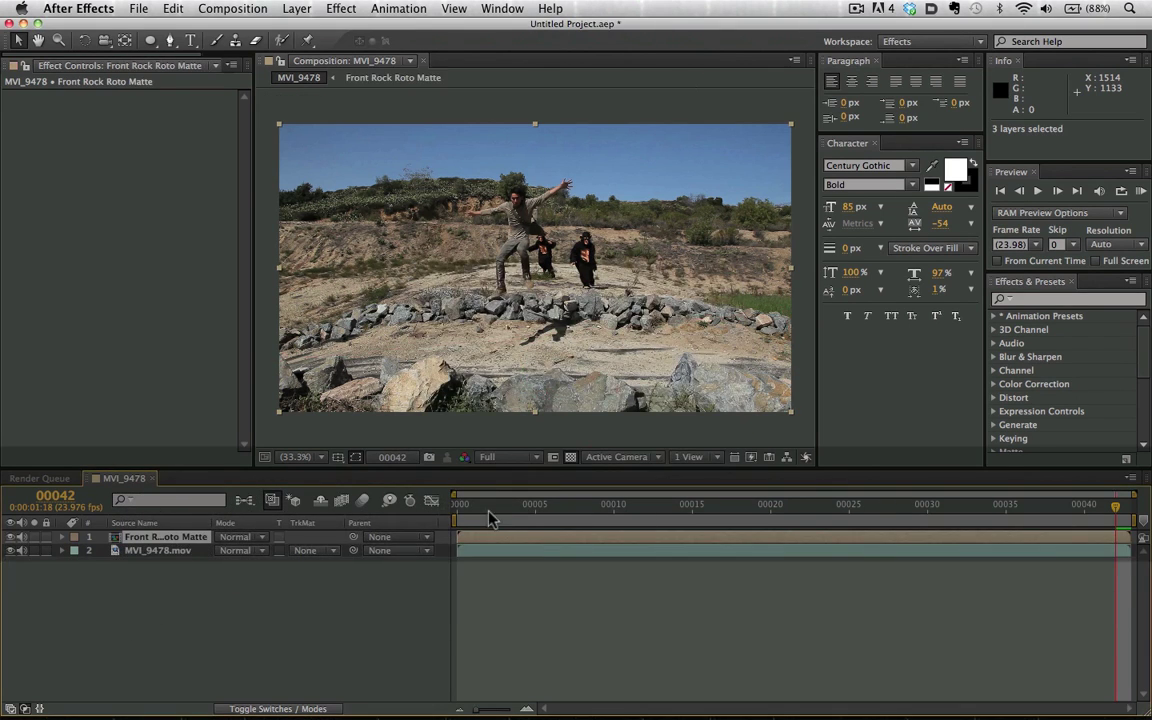
Review the composite across the timeline and briefly solo the Front Rock Roto Matte layer to check it
drag(480, 522, 1120, 522)
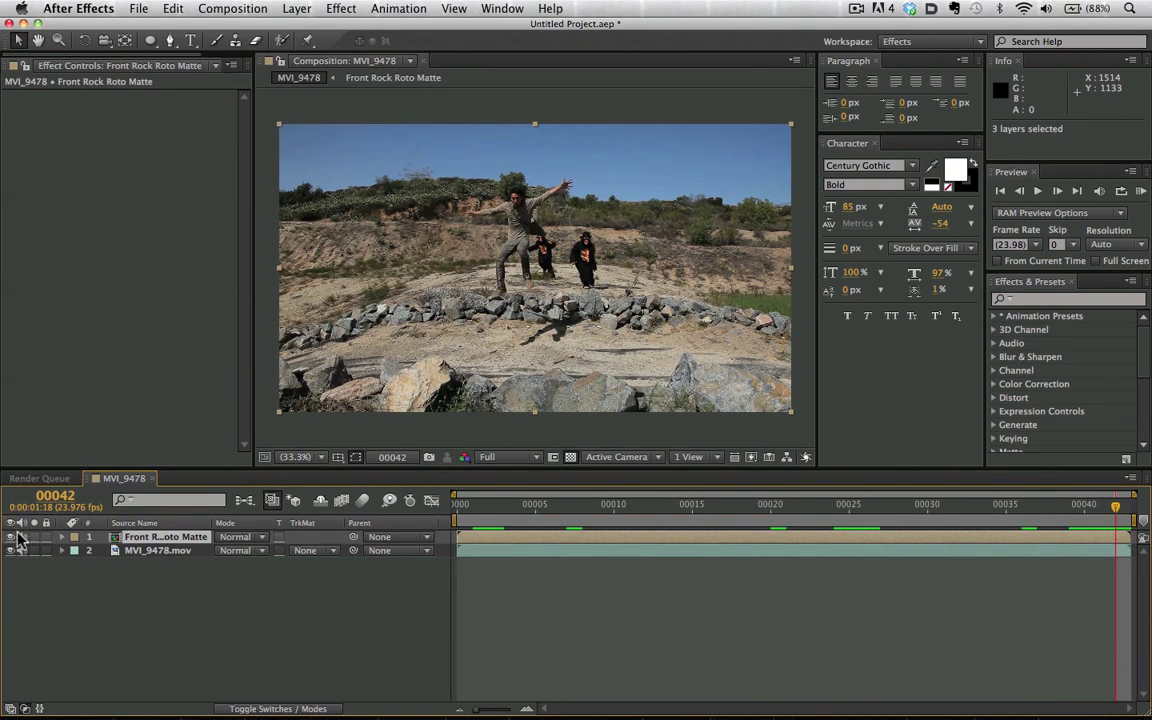
click(35, 537)
click(35, 537)
click(172, 617)
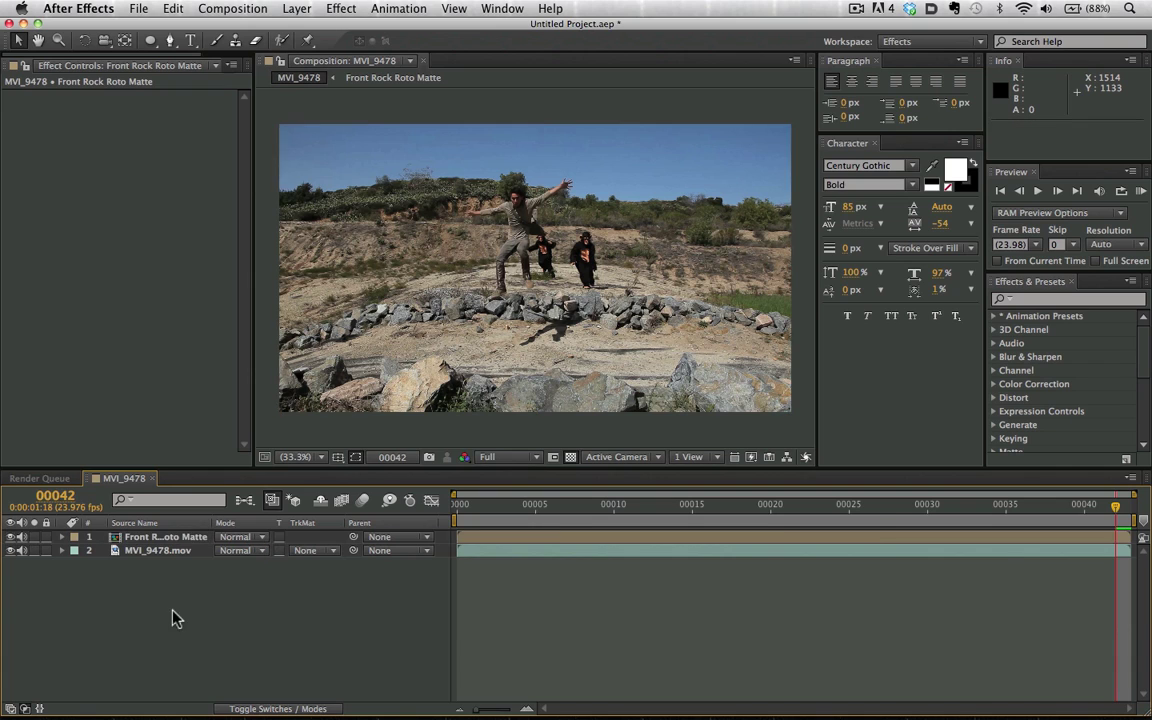
Show the 3D Camera Tracker points of MVI_9478.mov and select a set of track points on the sandy ground behind the front rocks
click(158, 551)
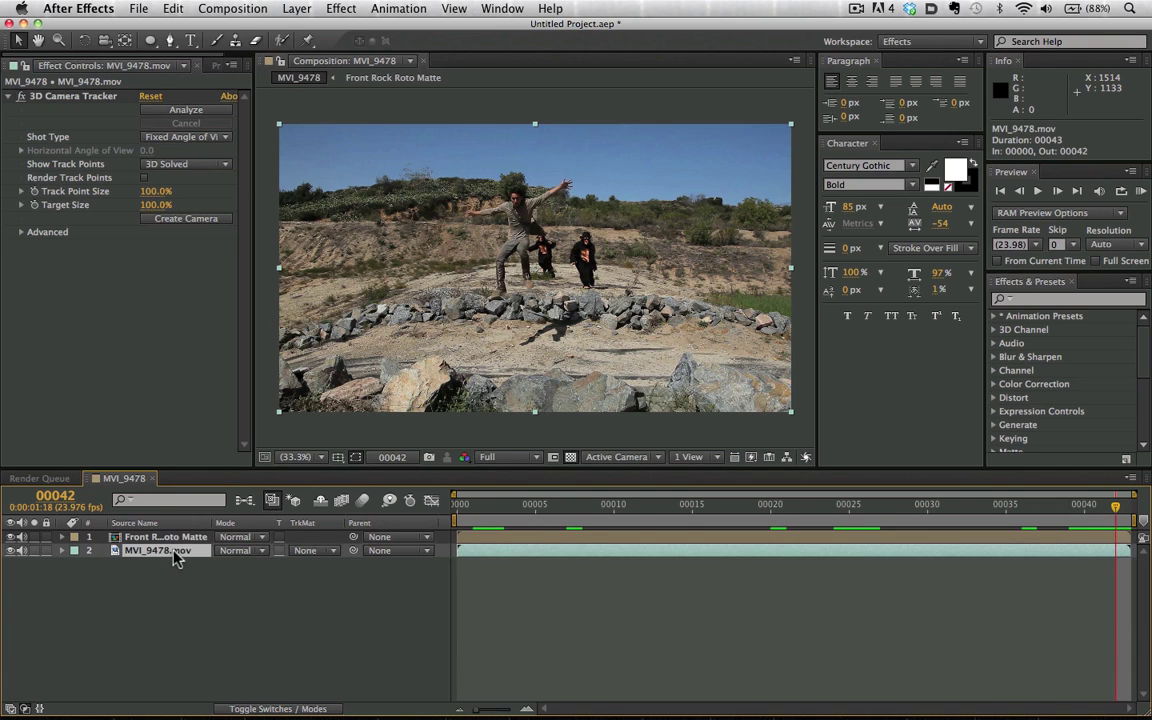
click(62, 97)
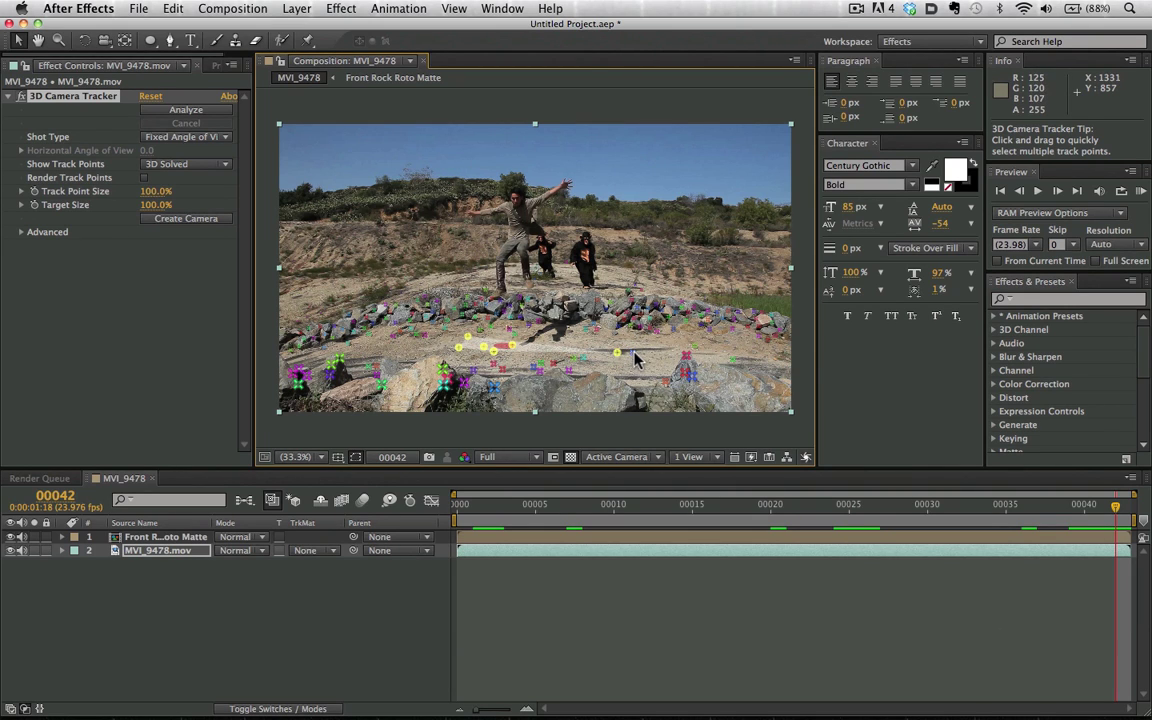
shift+click(584, 358)
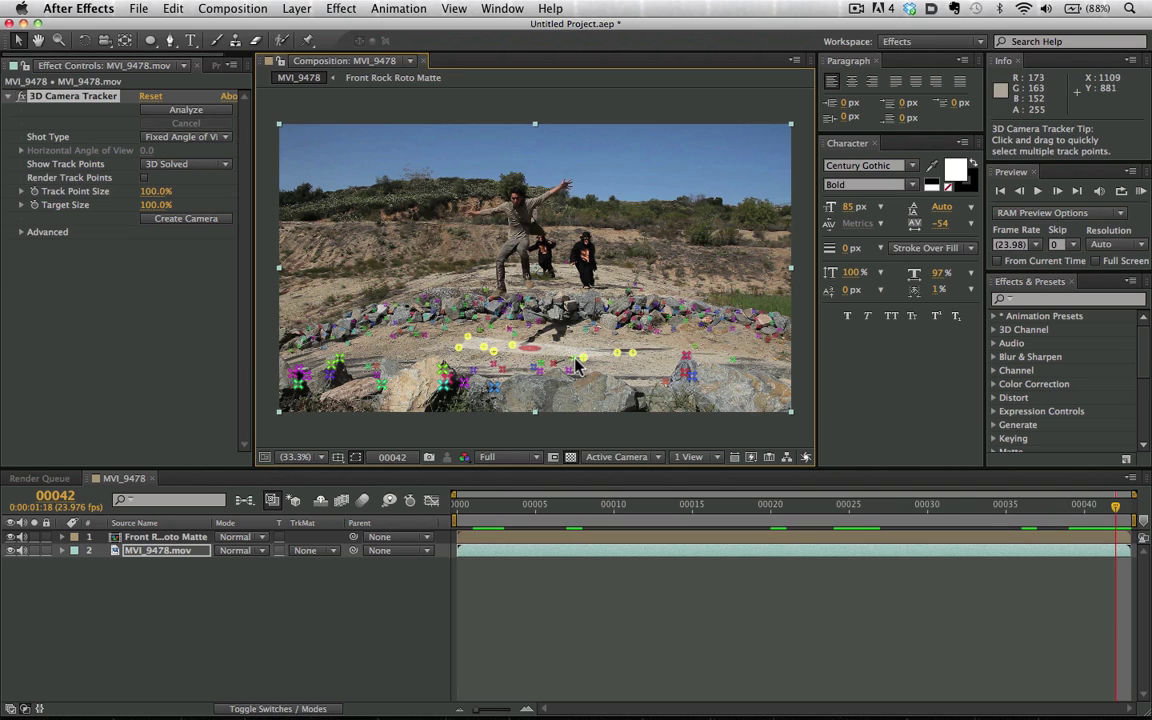
shift+click(574, 358)
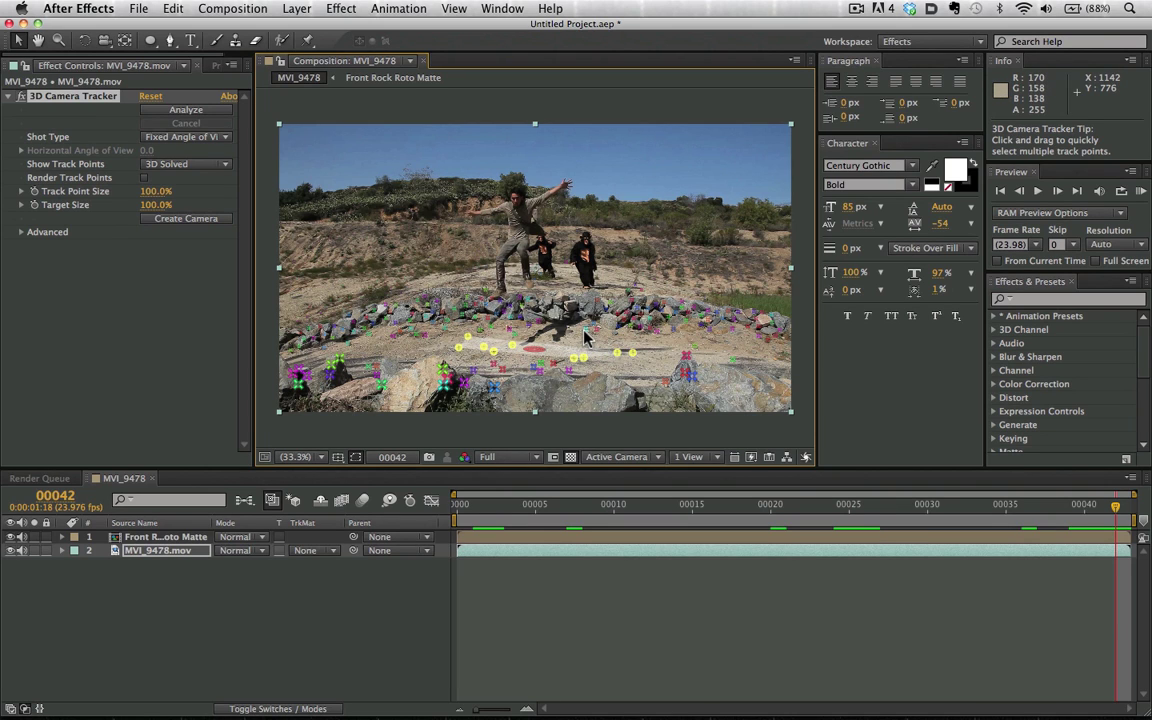
shift+click(425, 335)
shift+click(503, 369)
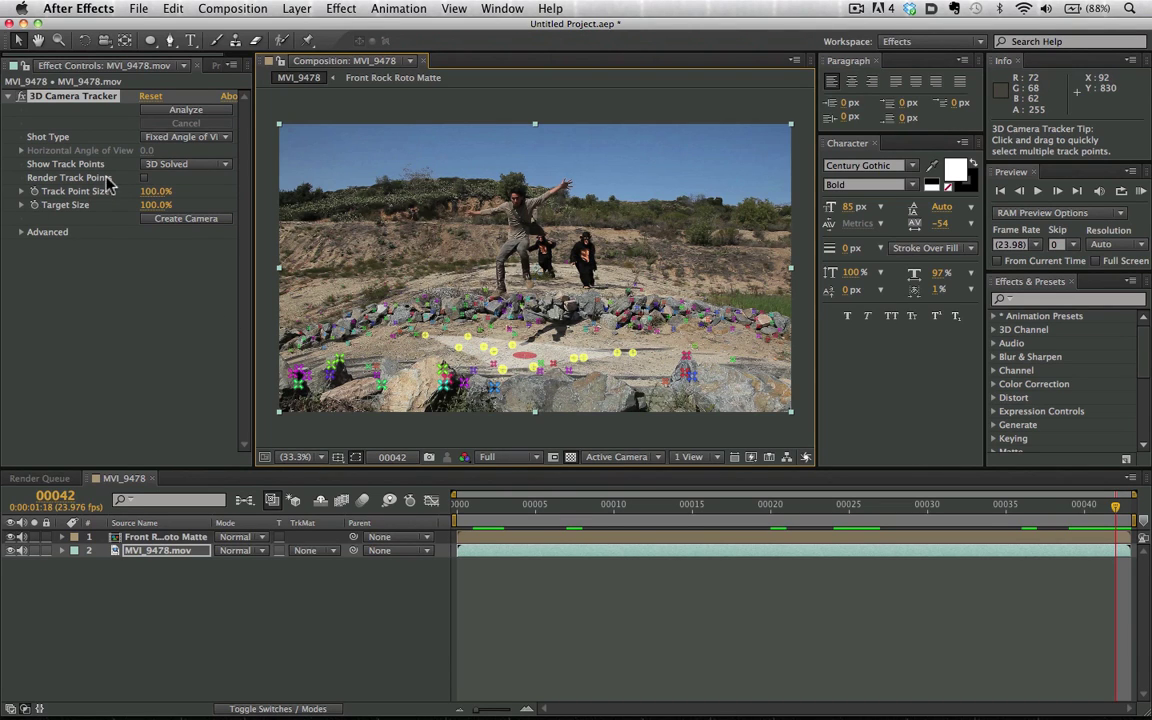
Enlarge the track target to 629% and create a shadow catcher, camera and light from the selected ground points
mouse_move(155, 204)
mouse_down()
mouse_move(300, 199)
mouse_move(430, 176)
mouse_move(515, 186)
mouse_move(576, 211)
mouse_up()
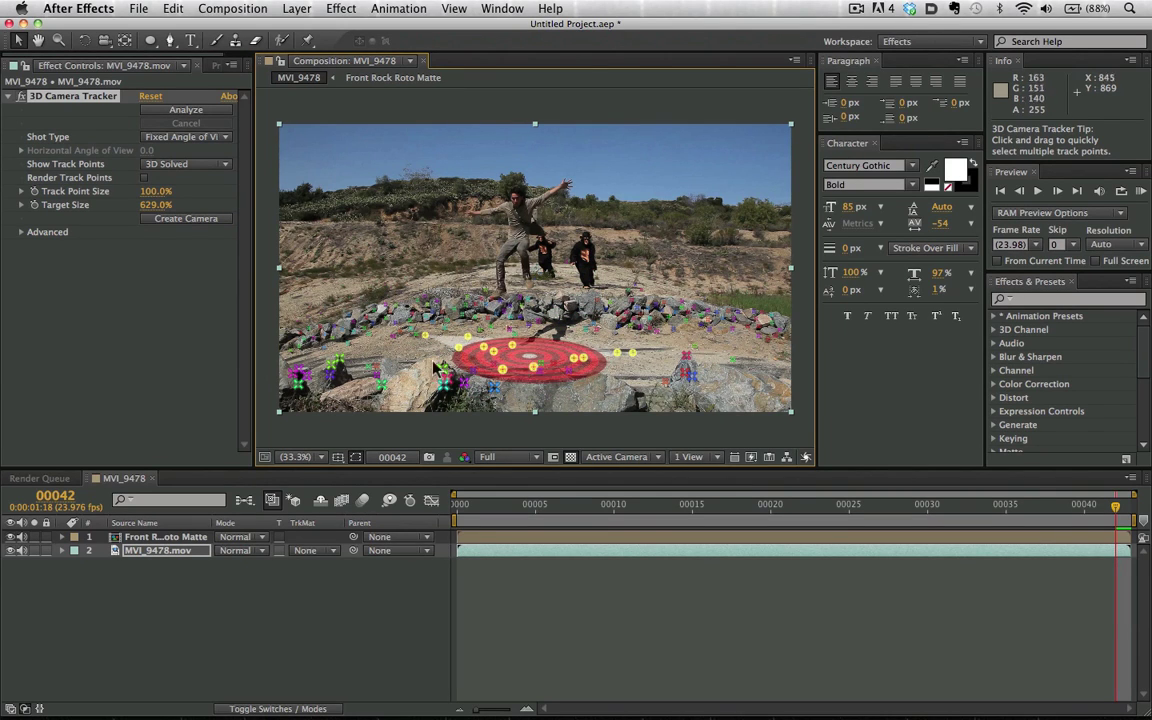
right_click(504, 376)
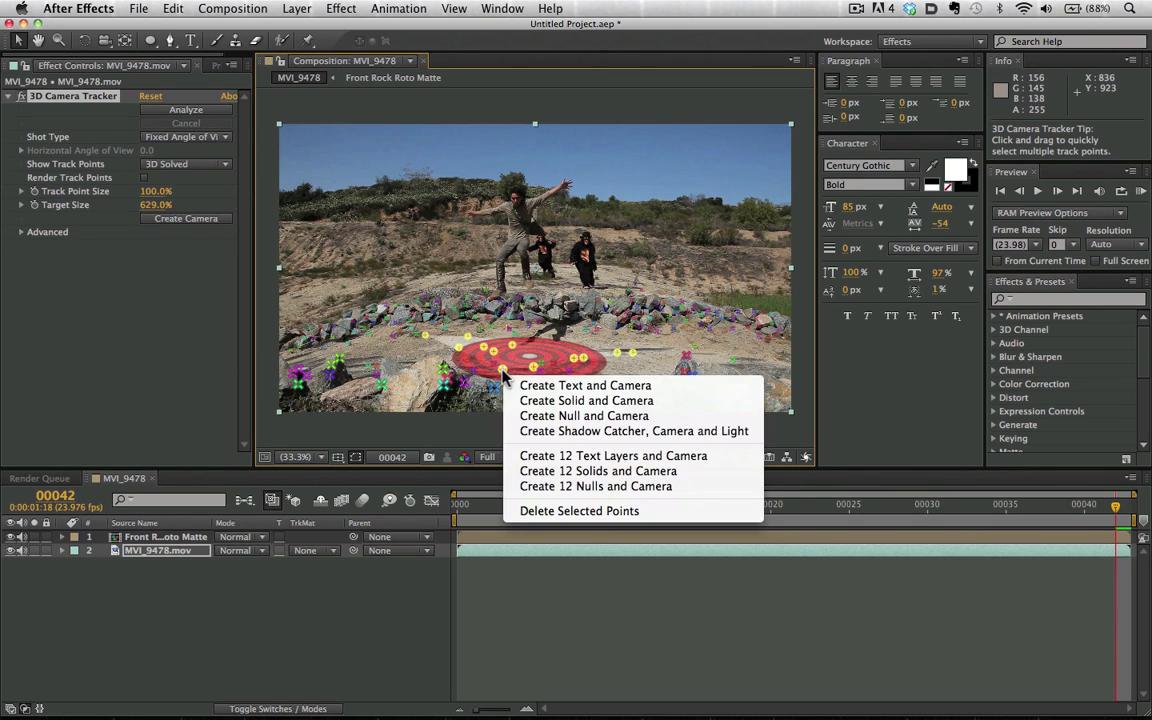
click(591, 431)
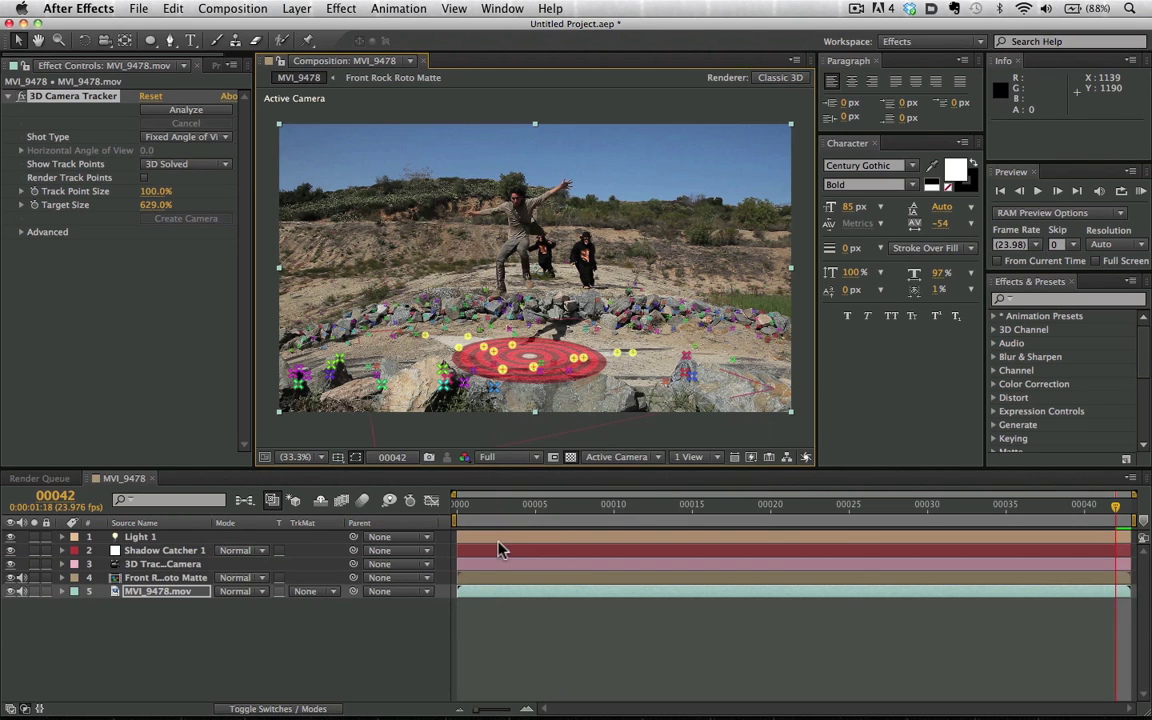
With two horizontal views shown, move Light 1 in the Top view along X to the scene's opposite side, at about X -870
click(144, 538)
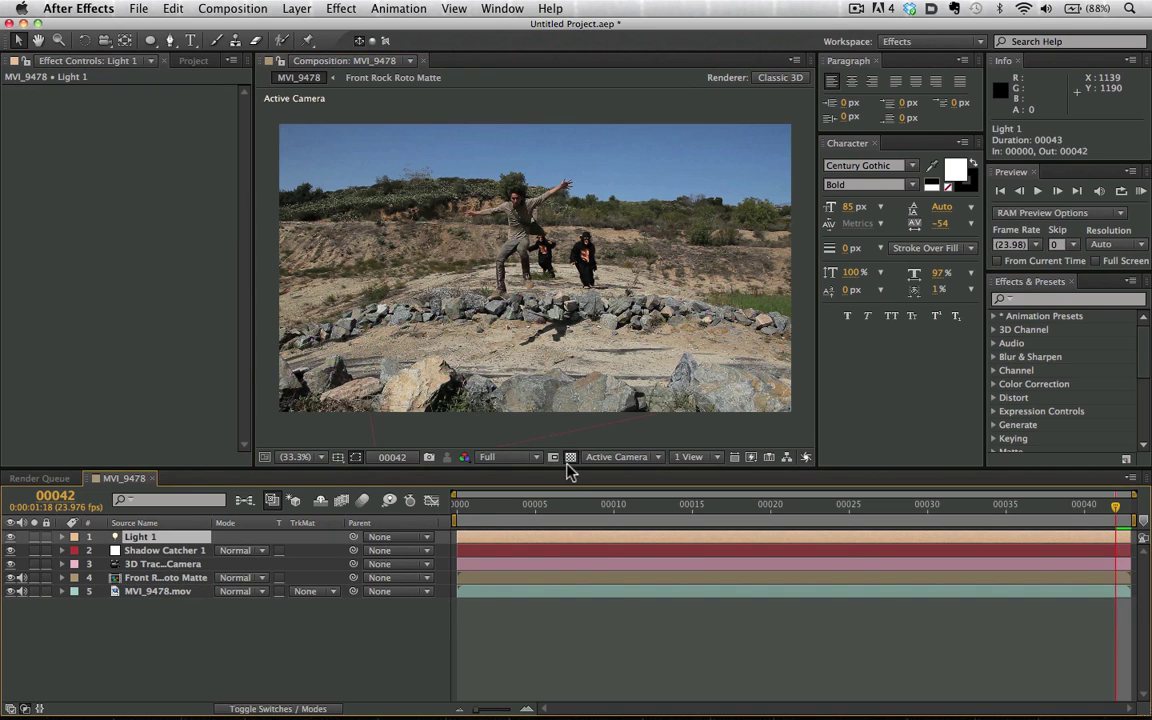
click(316, 709)
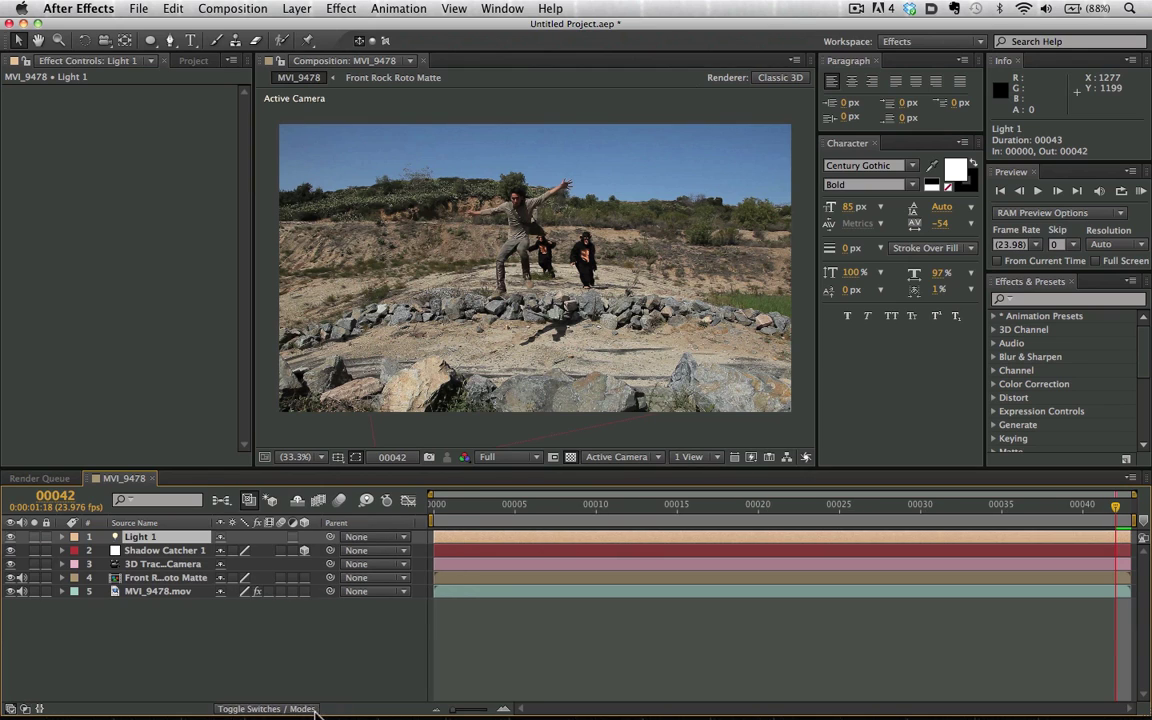
click(182, 553)
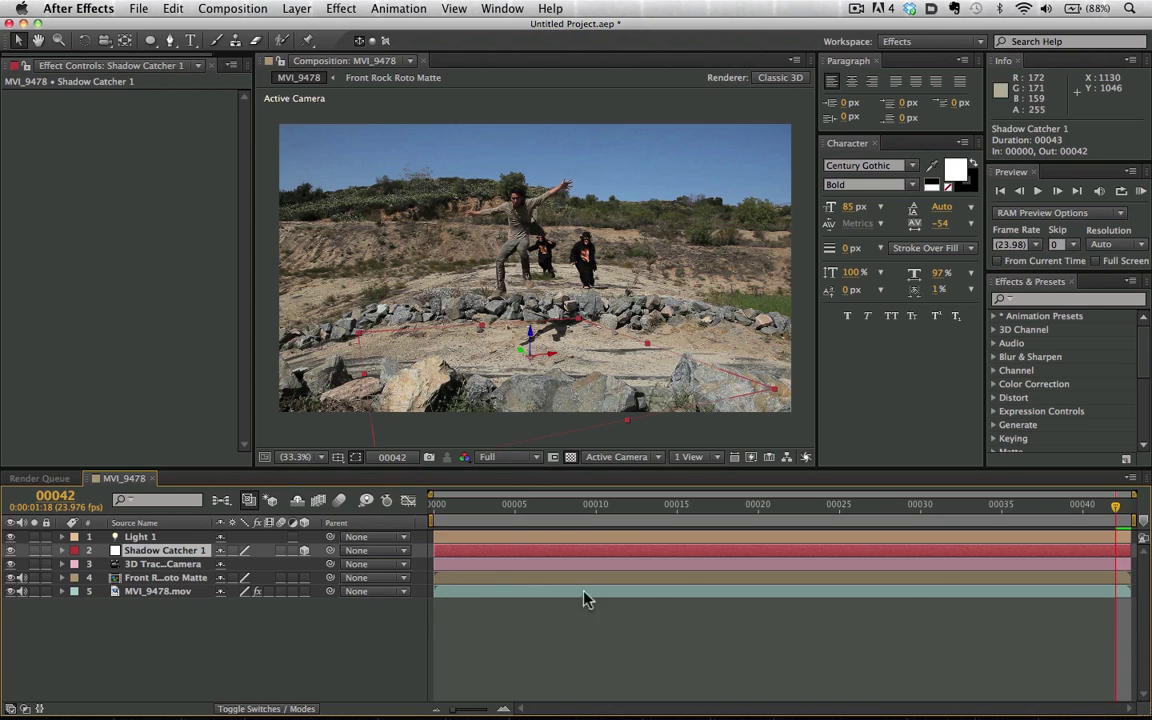
click(696, 458)
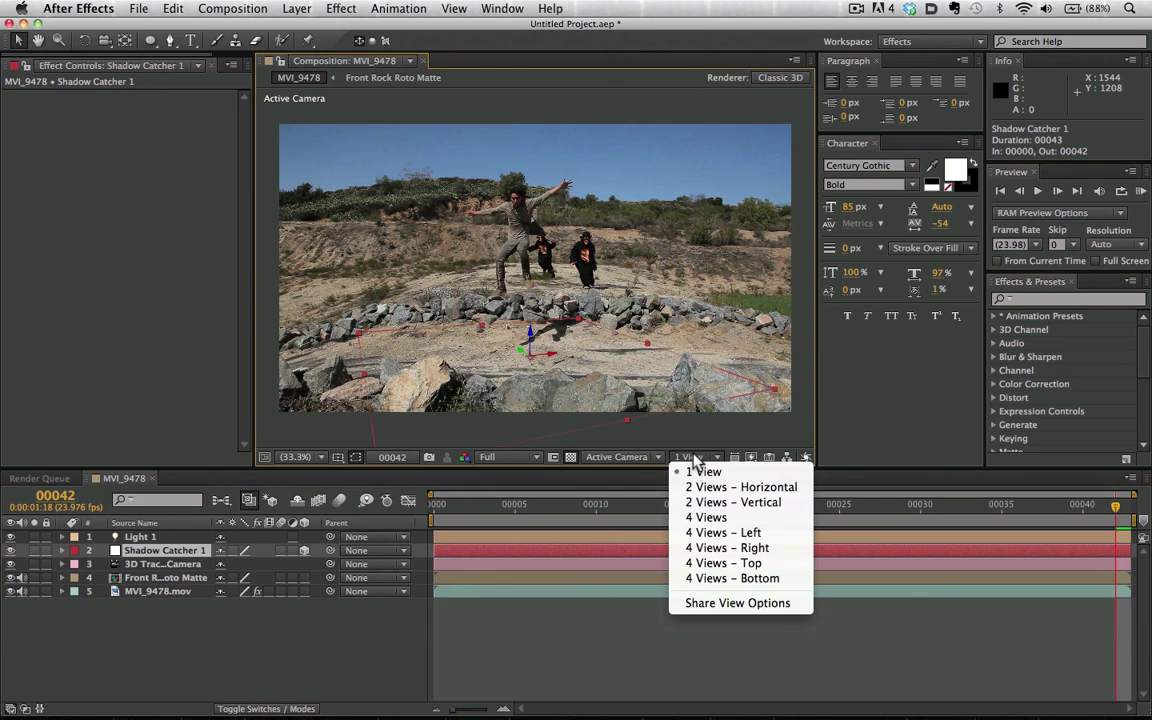
click(690, 488)
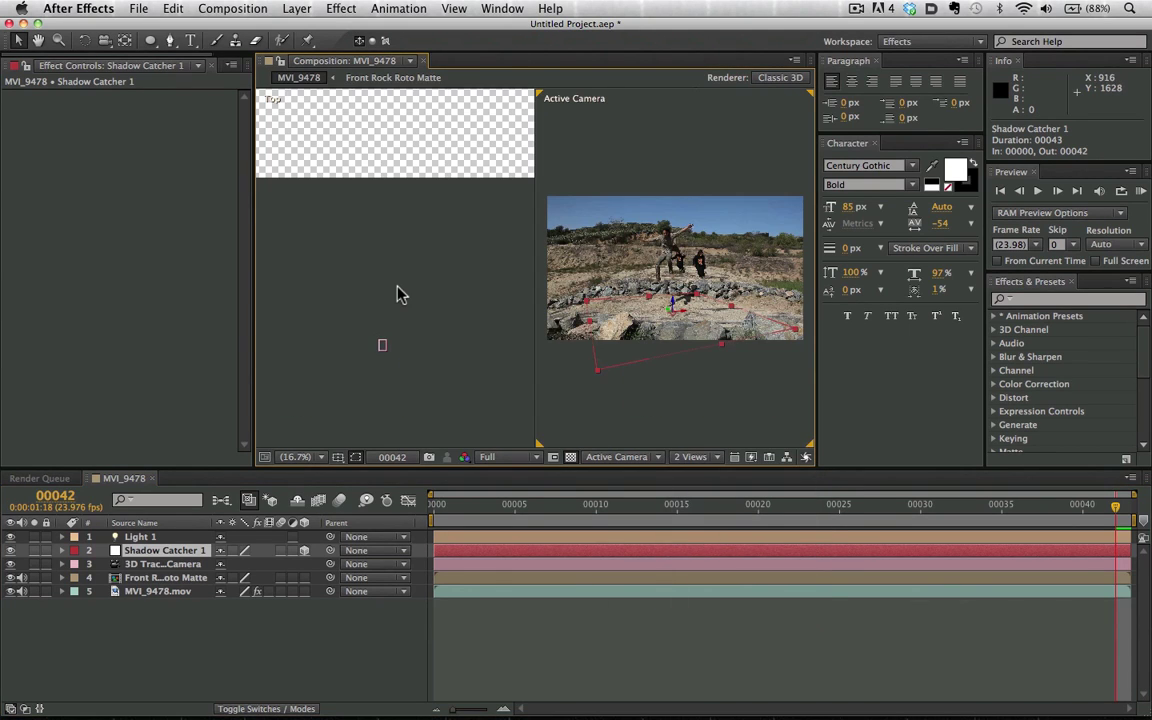
click(488, 289)
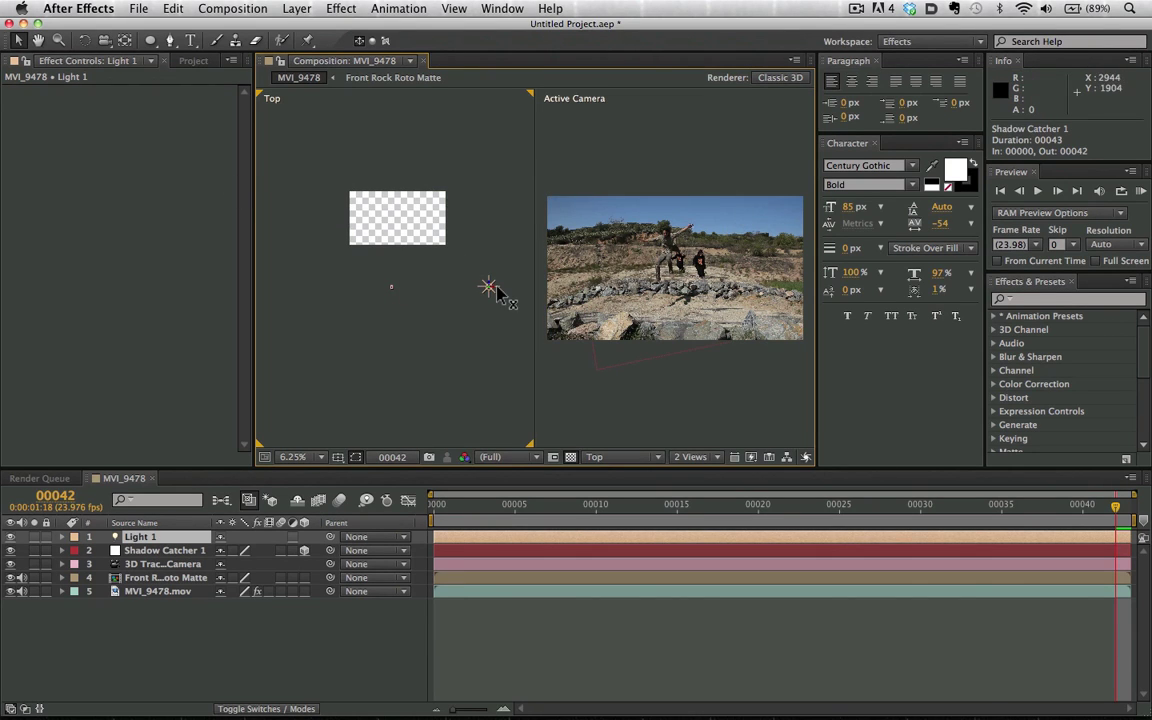
drag(497, 289, 315, 290)
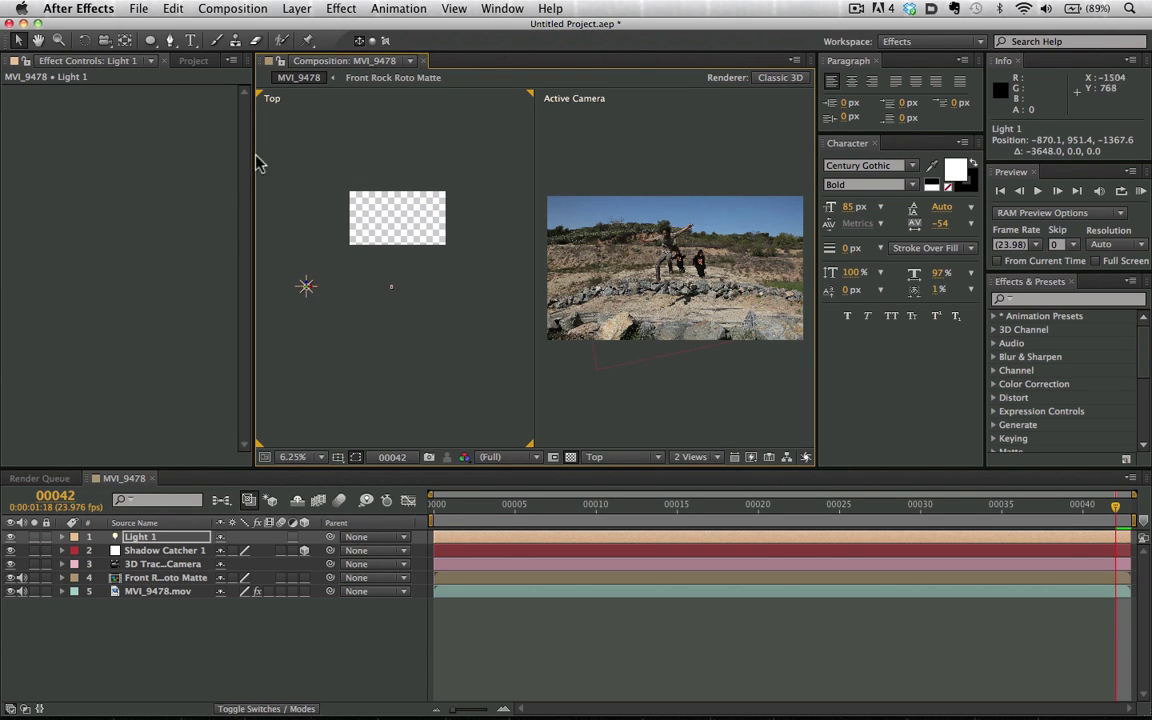
Add Nature.KG_6.png as the topmost layer, return to a single view, and make the tree a 3D layer
click(194, 61)
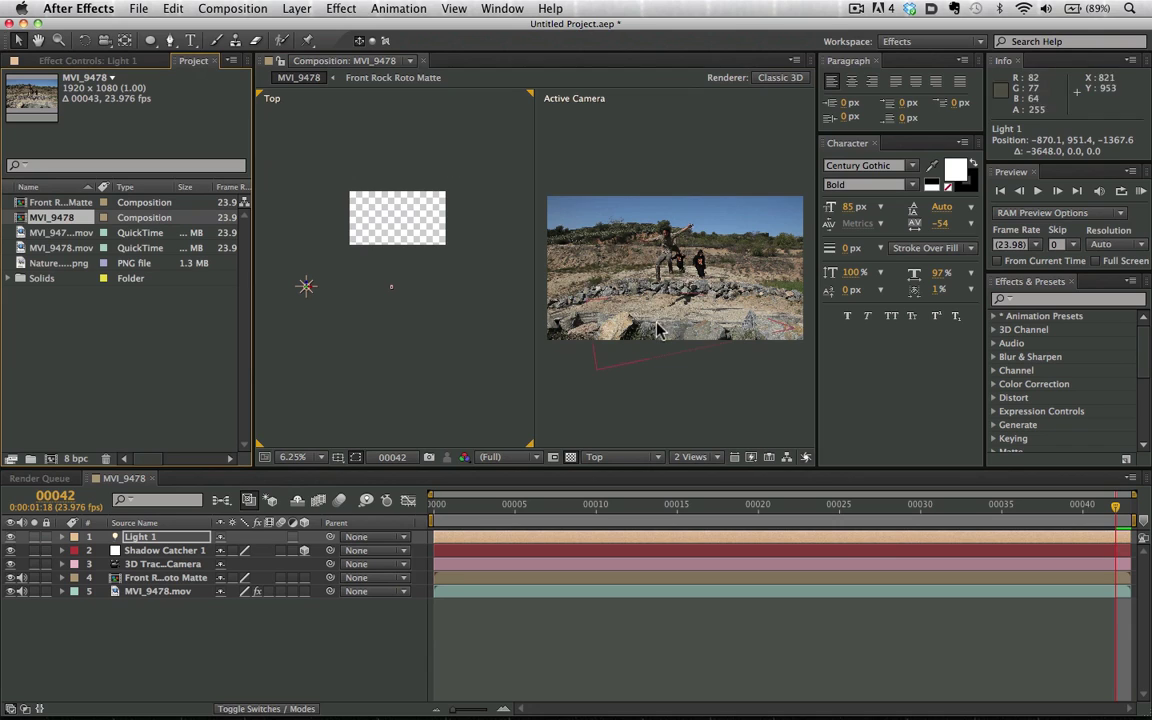
click(70, 268)
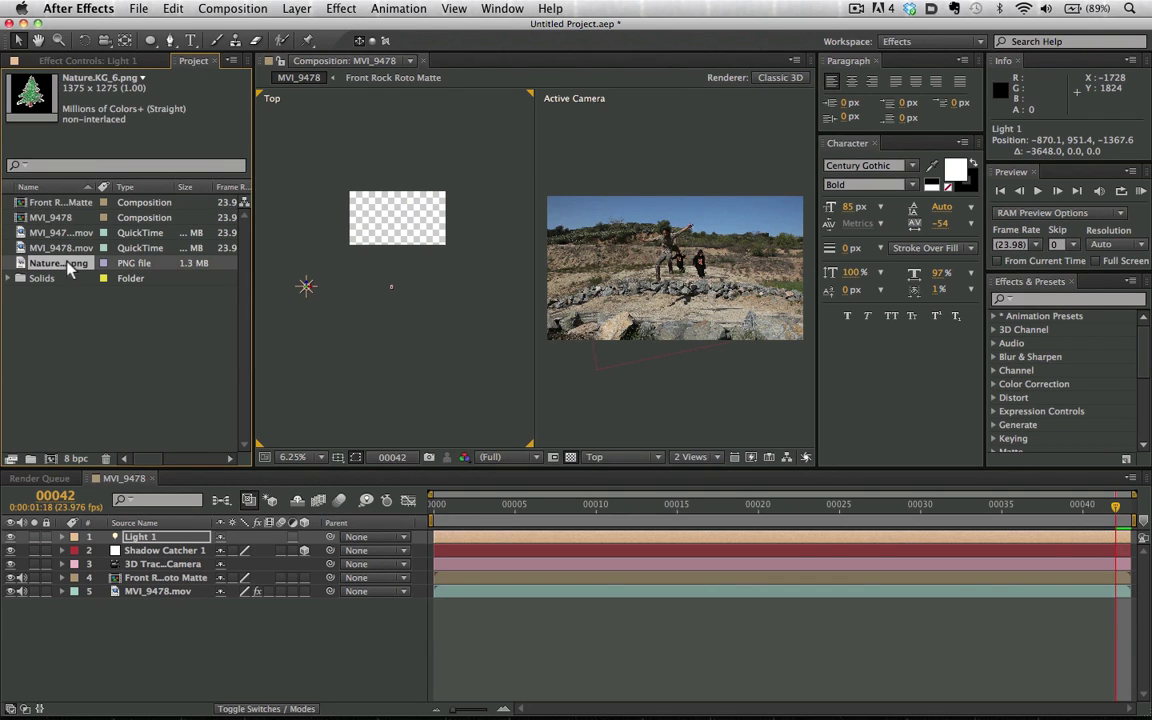
drag(68, 262, 188, 488)
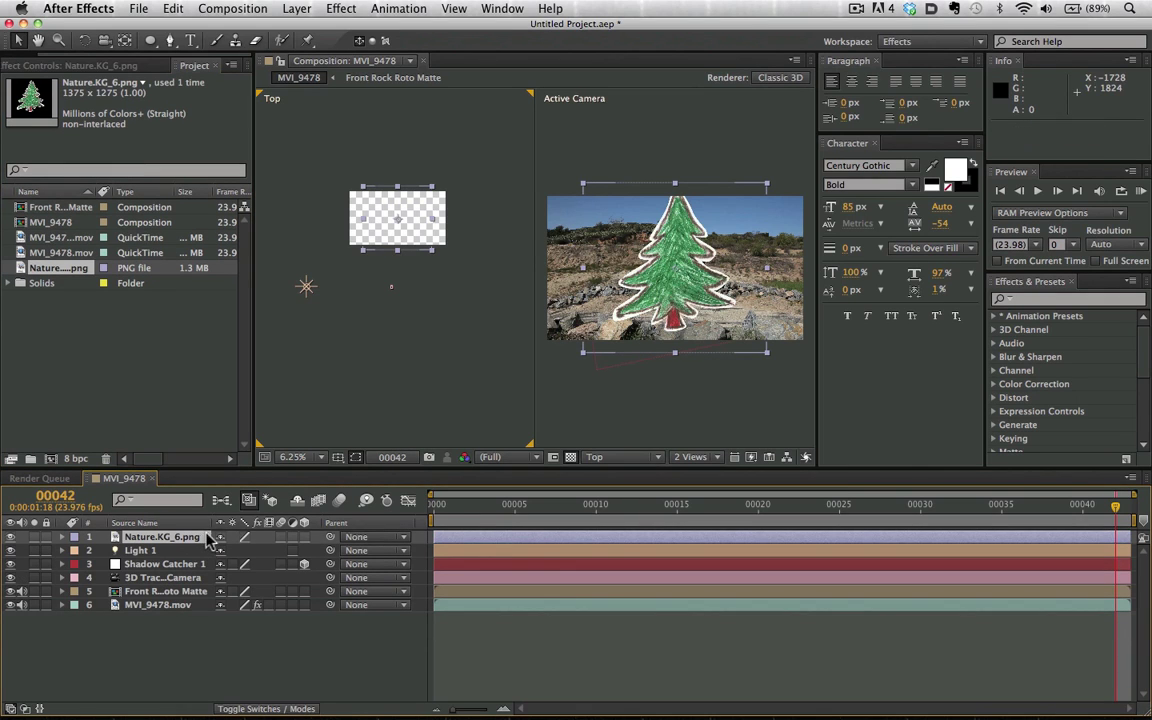
click(715, 458)
click(710, 472)
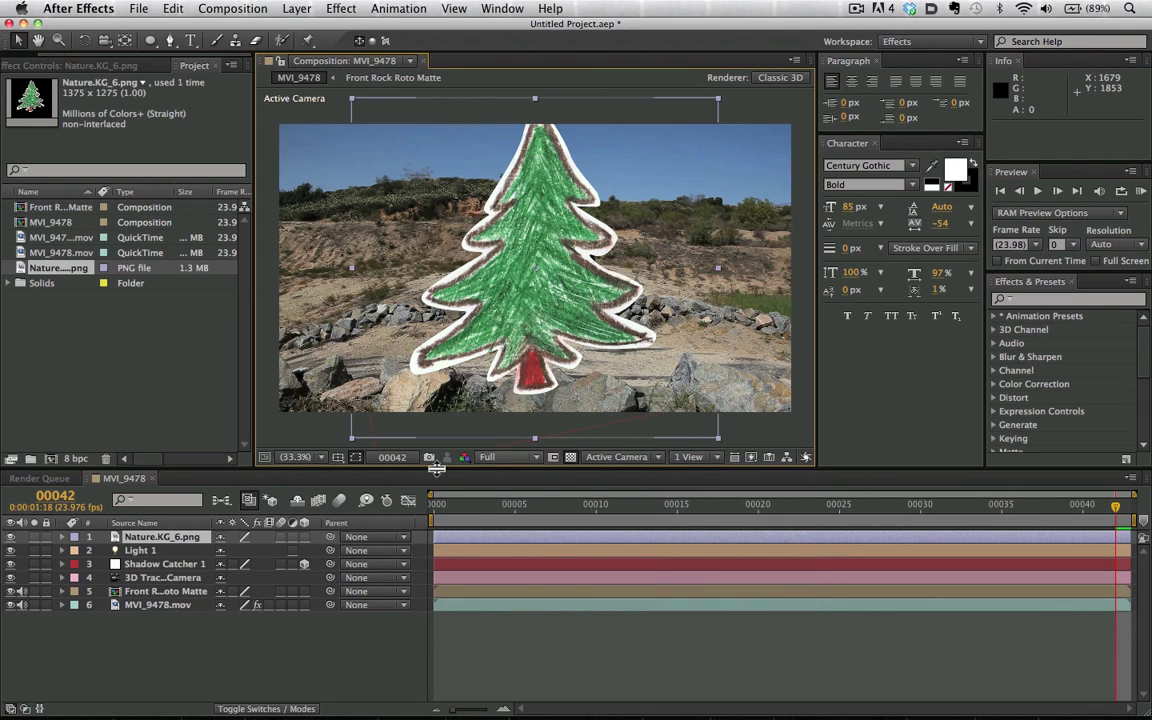
click(304, 537)
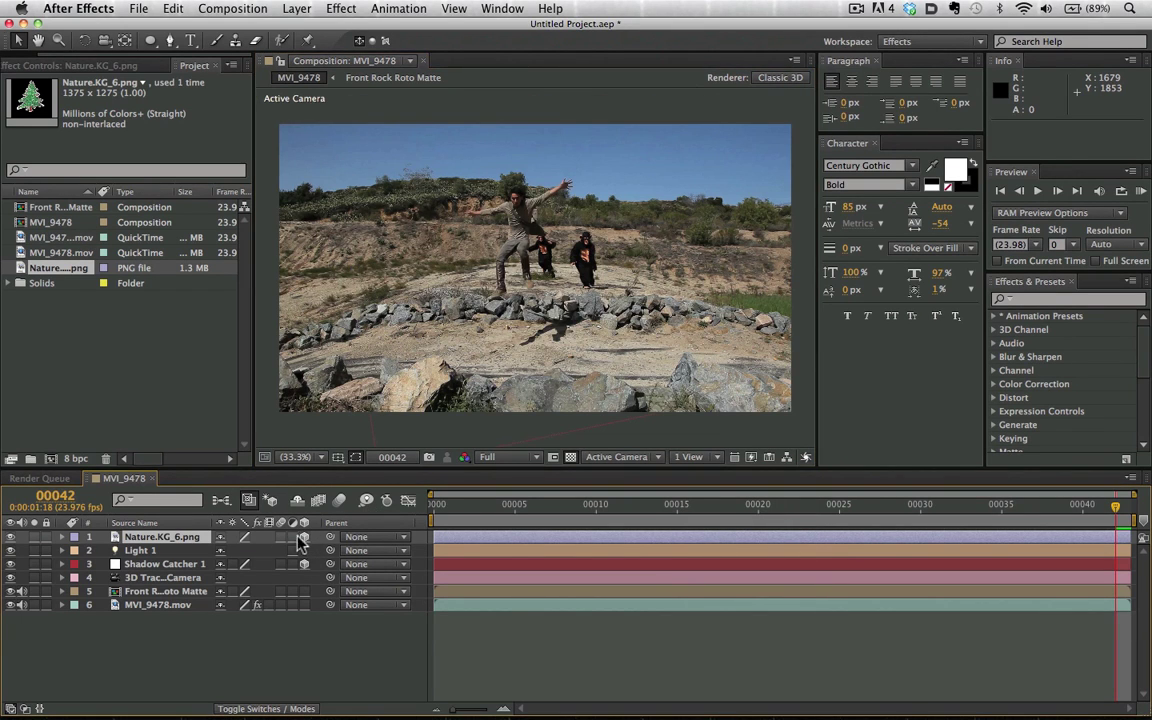
Copy the Position of Shadow Catcher 1 onto the Nature.KG_6.png layer so the tree sits on the tracked ground
click(163, 540)
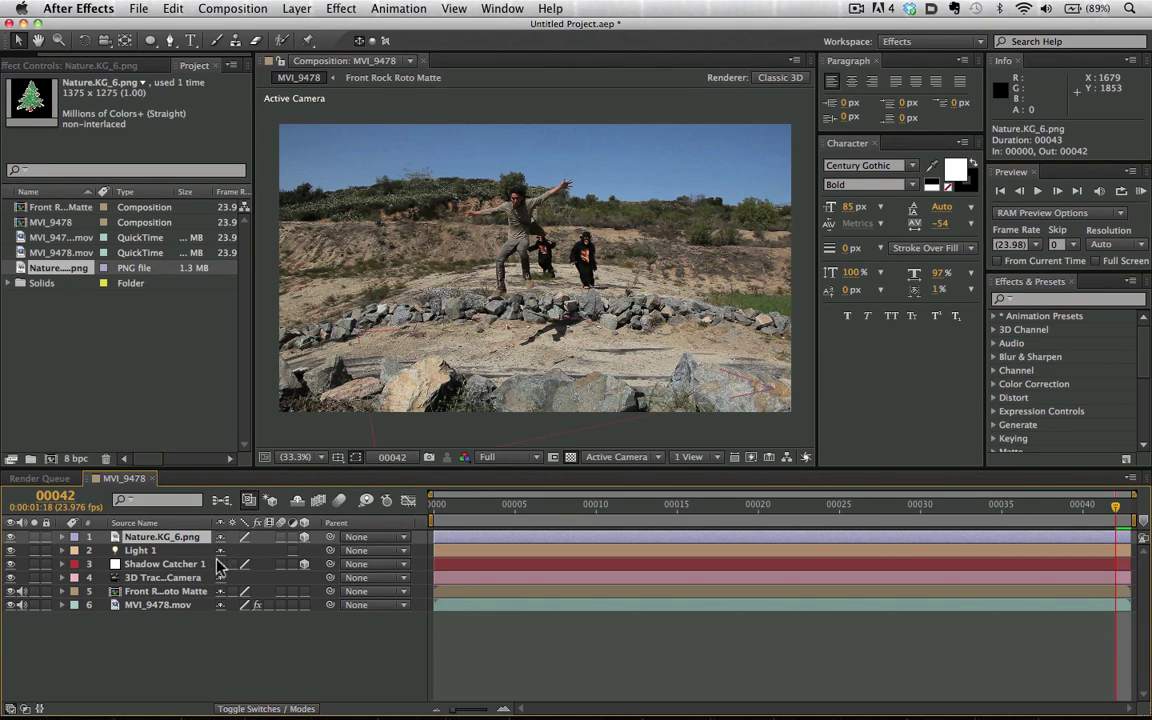
click(168, 566)
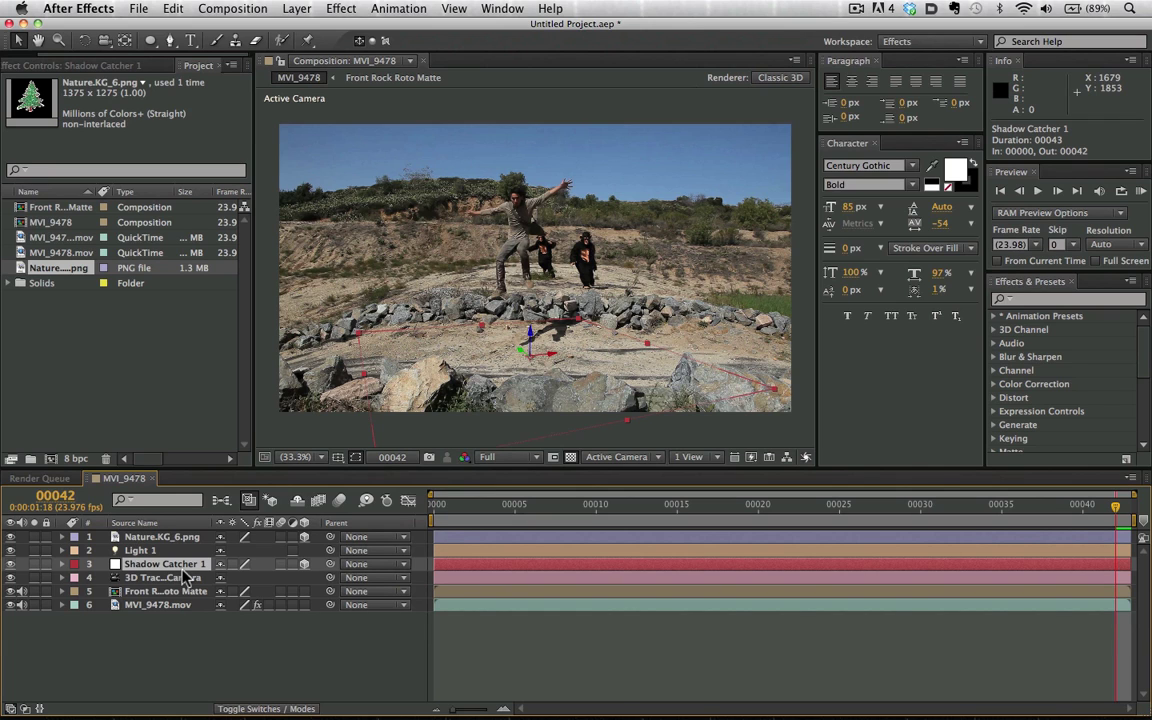
key(p)
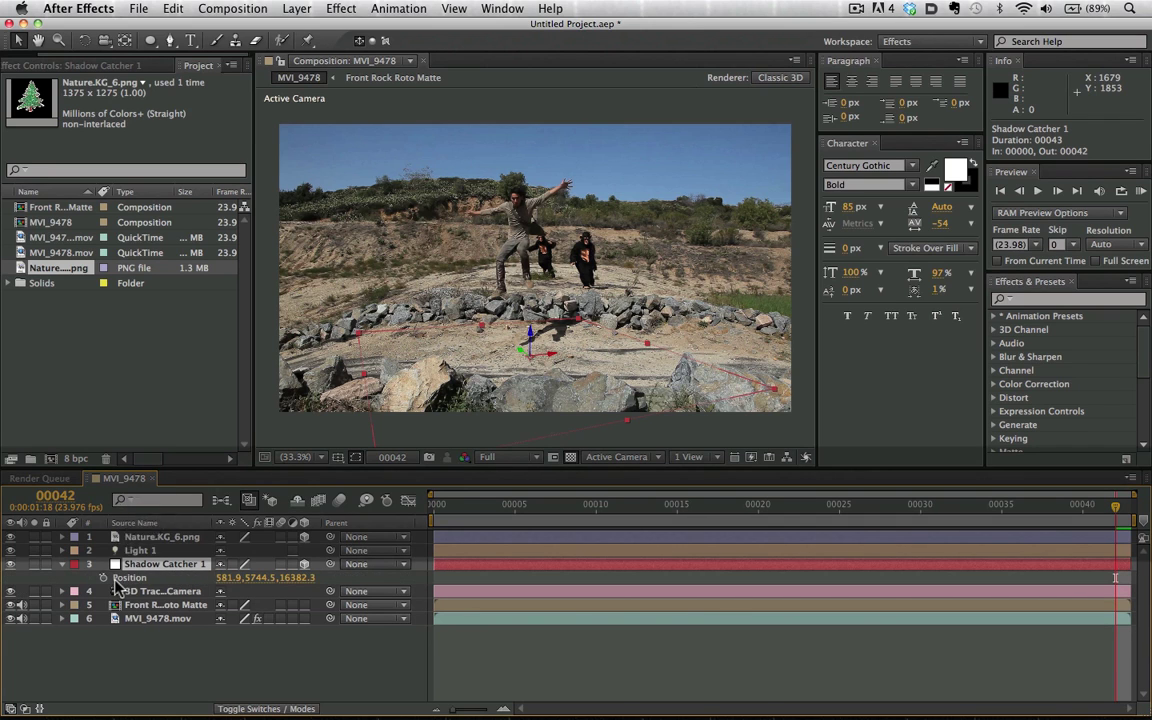
click(181, 541)
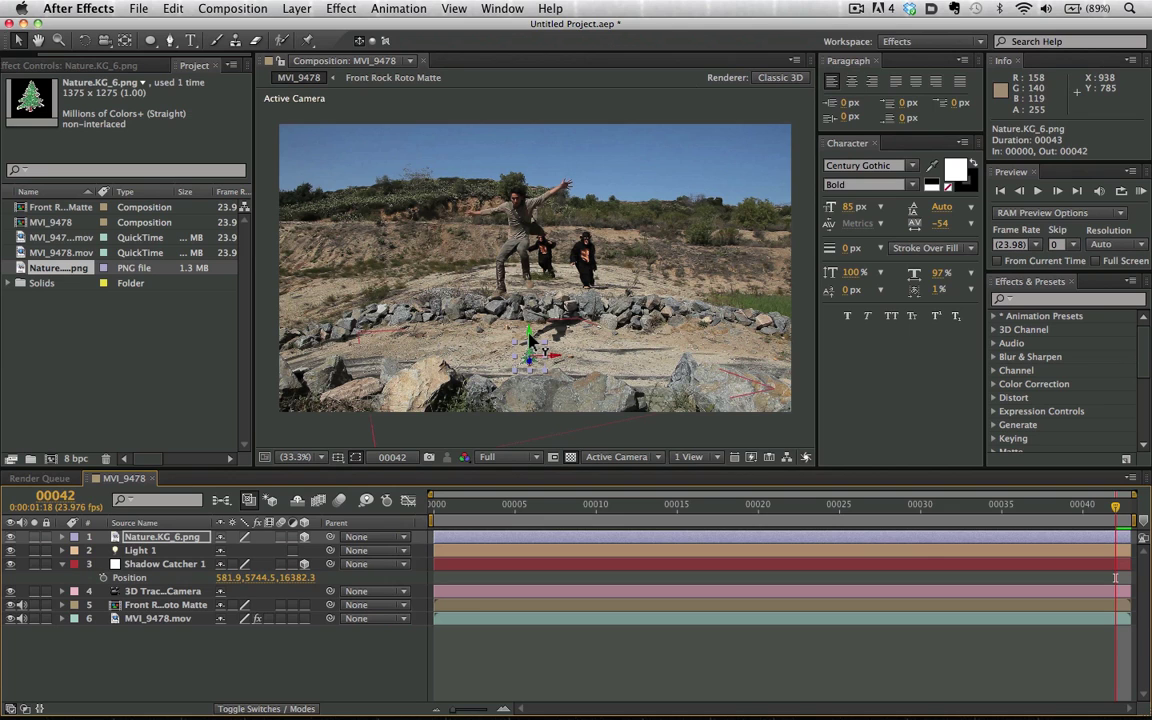
Scale the Nature.KG_6.png tree to 384% and raise it along Y to about 4181 so its trunk meets the ground
key(s)
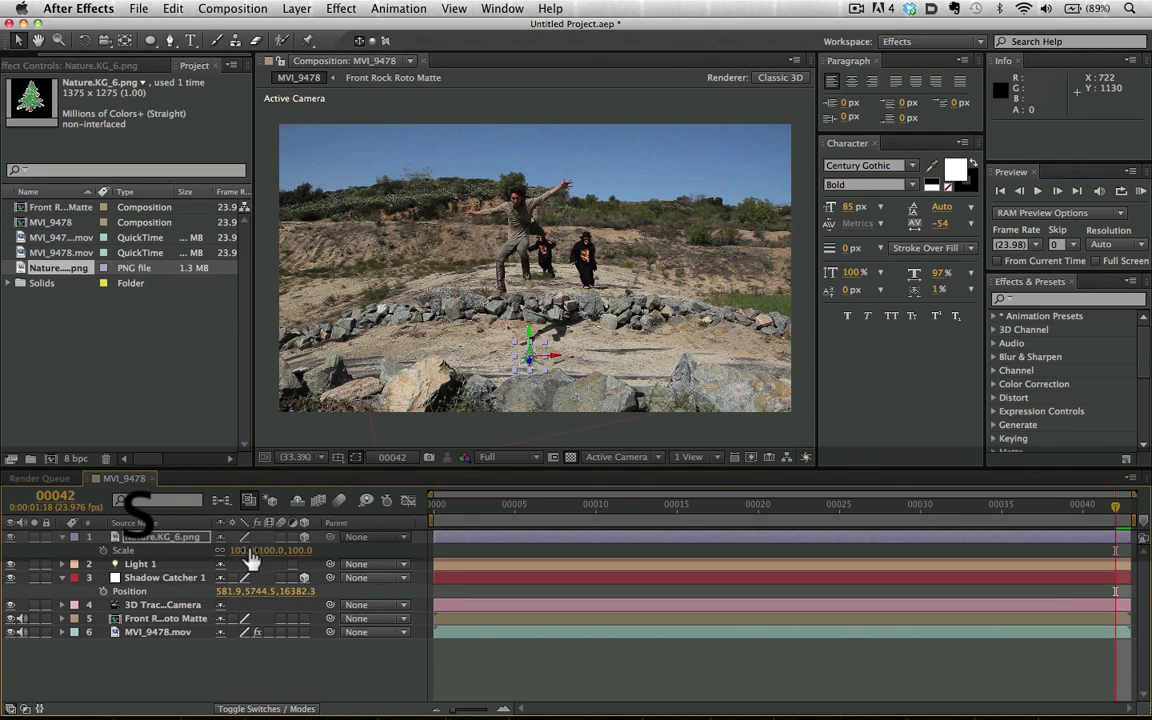
drag(250, 553, 622, 564)
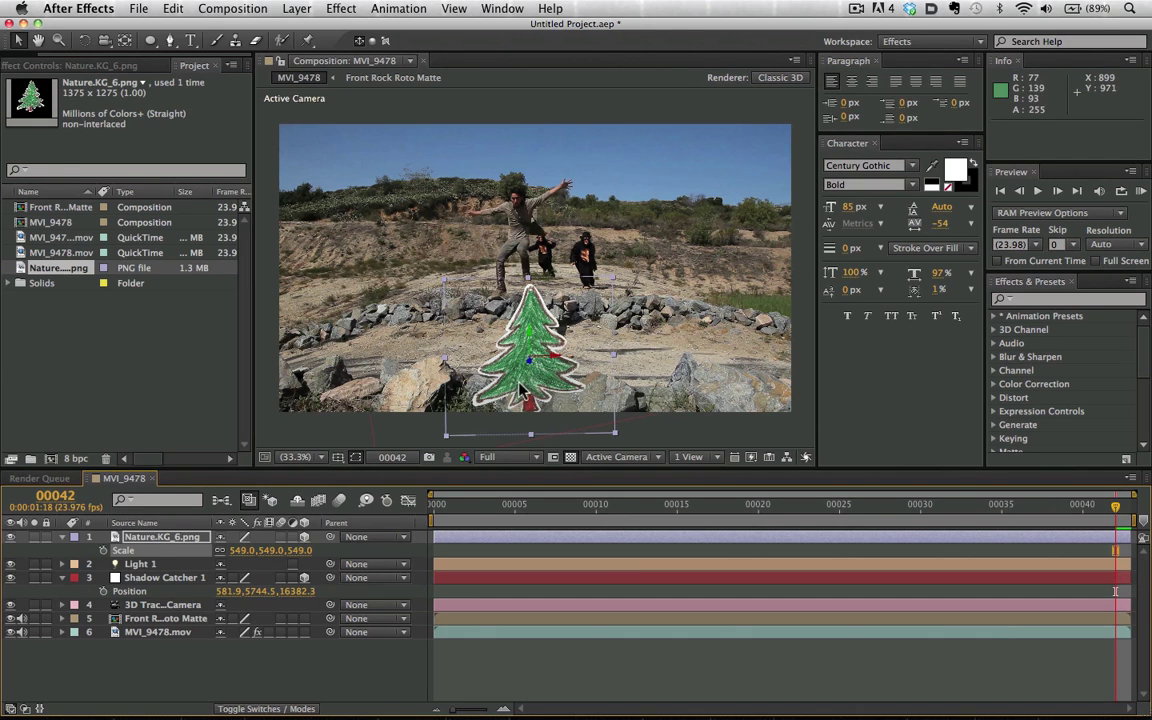
drag(245, 565, 121, 563)
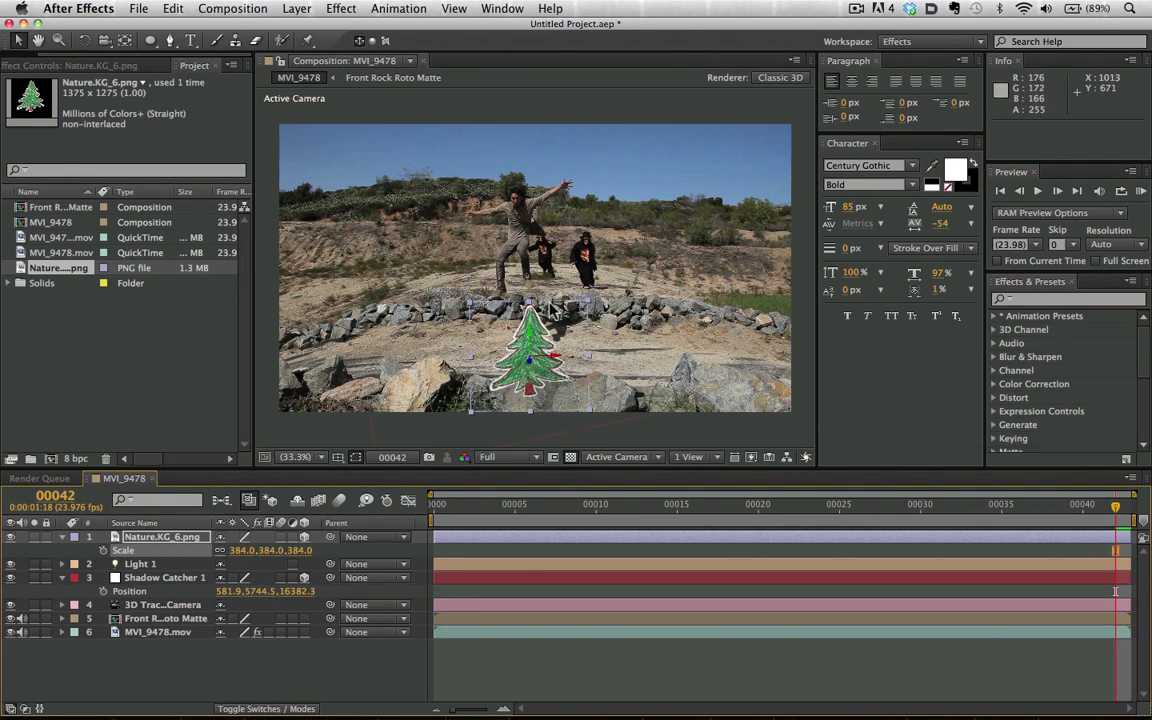
drag(528, 336, 556, 300)
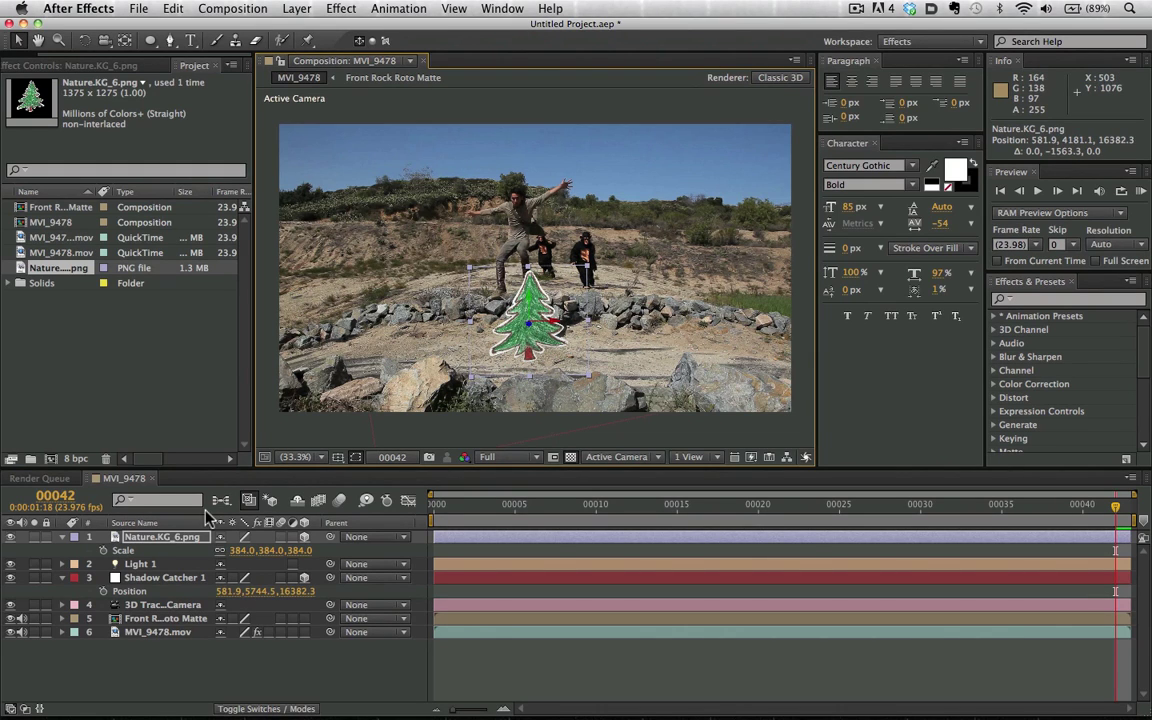
Switch the composition to the Left view and frame the tree and Shadow Catcher 1 in profile
click(181, 568)
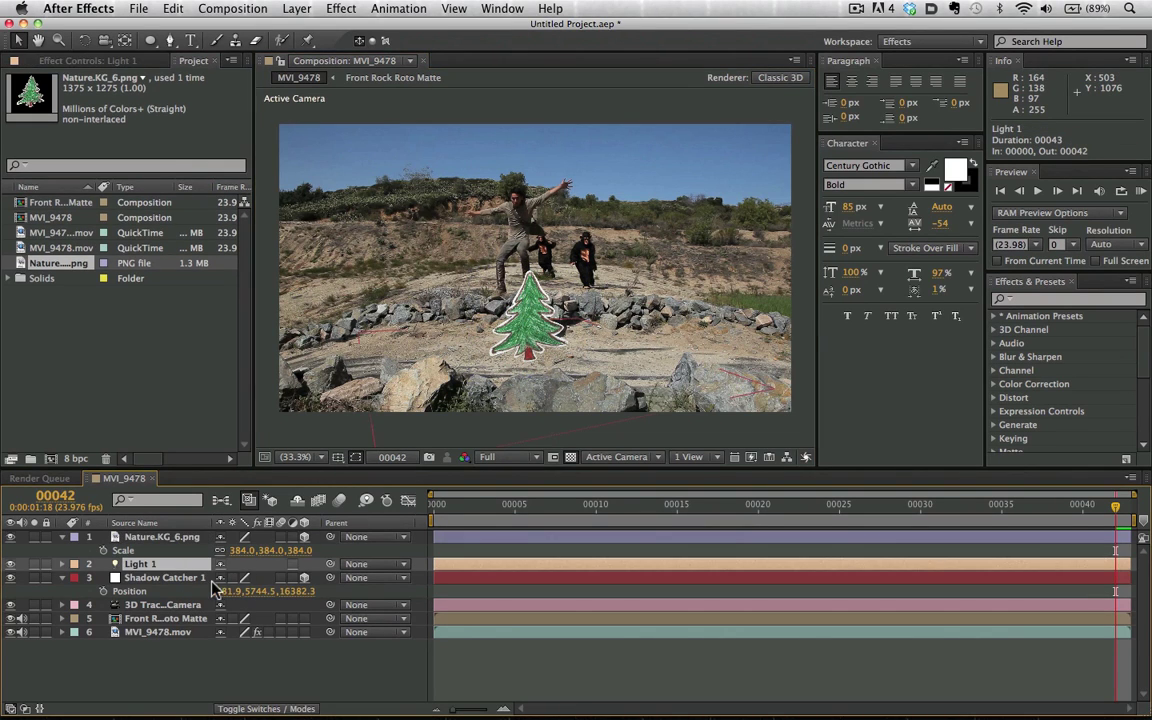
click(194, 579)
click(684, 458)
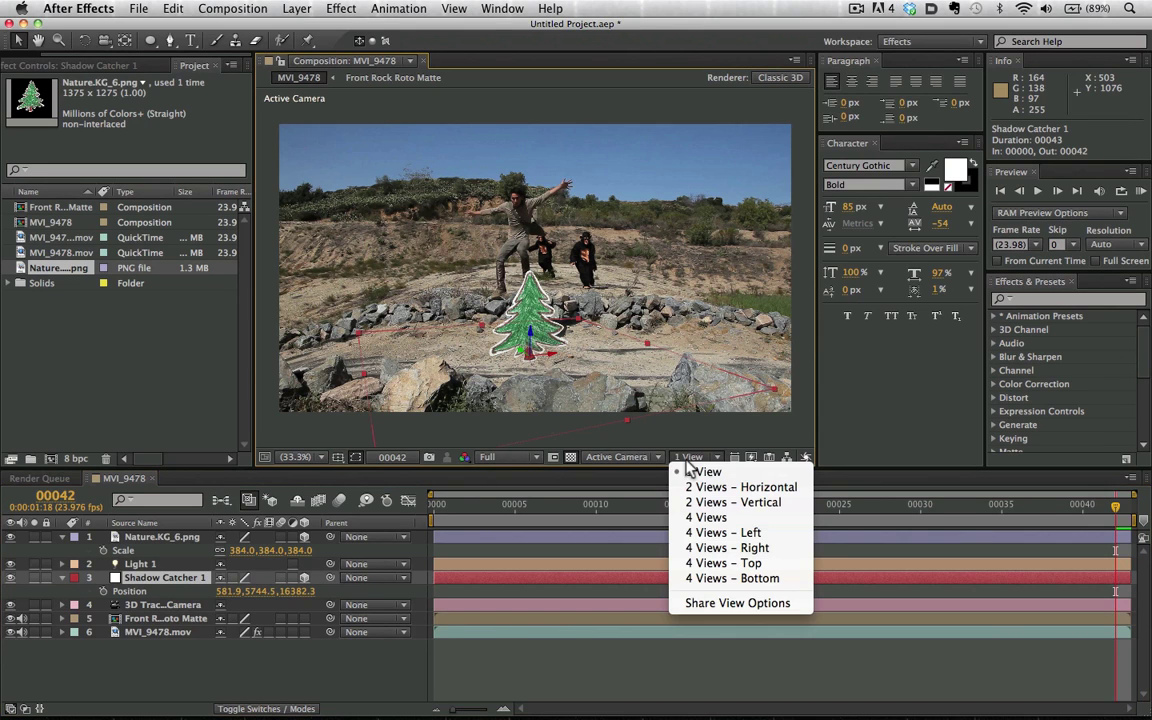
click(627, 451)
click(630, 458)
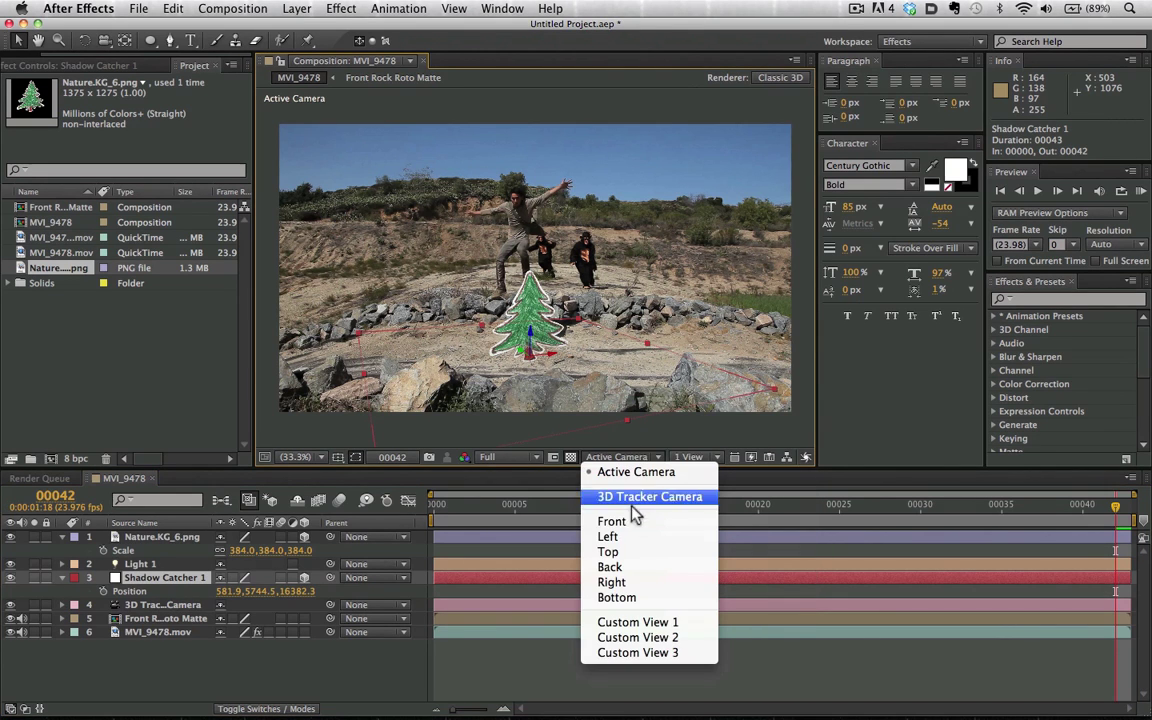
click(636, 536)
scroll(568, 357, down, 7)
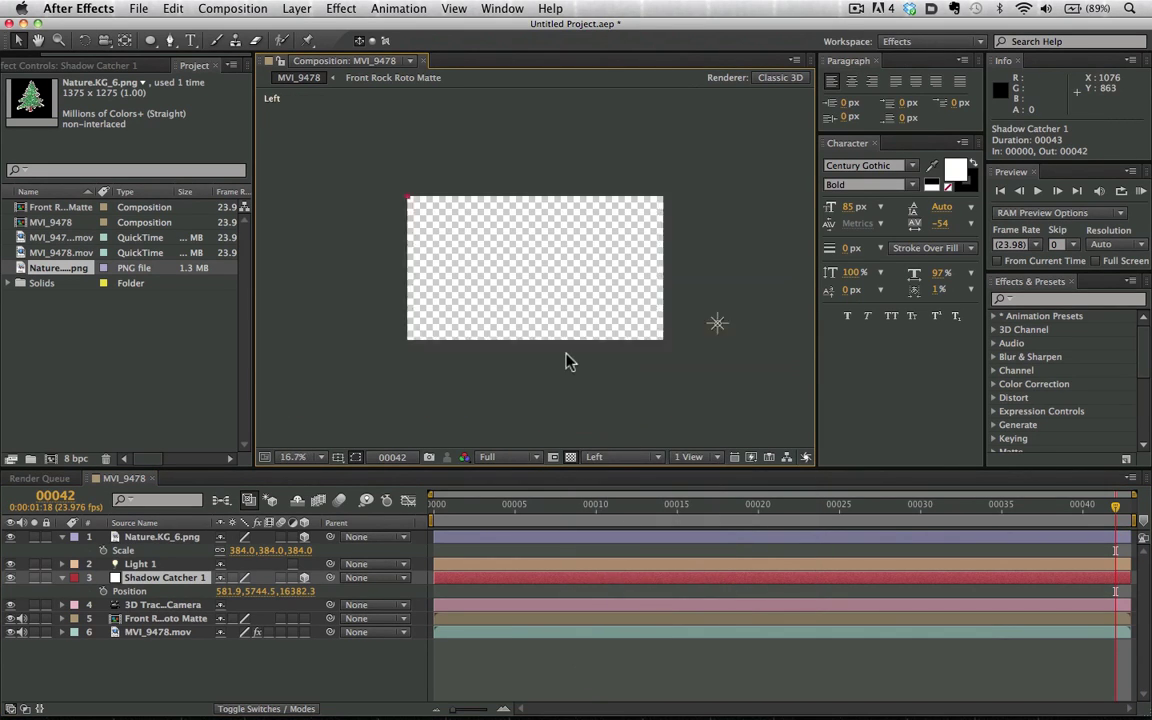
key(h)
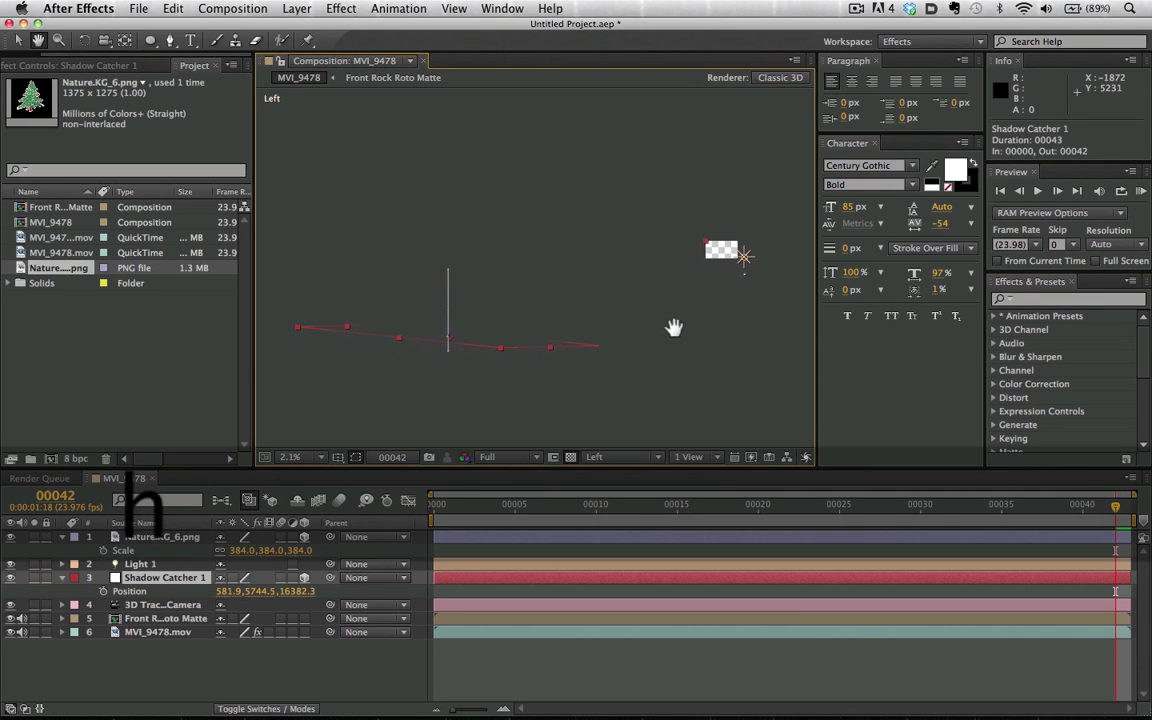
scroll(676, 327, up, 1)
drag(687, 319, 822, 245)
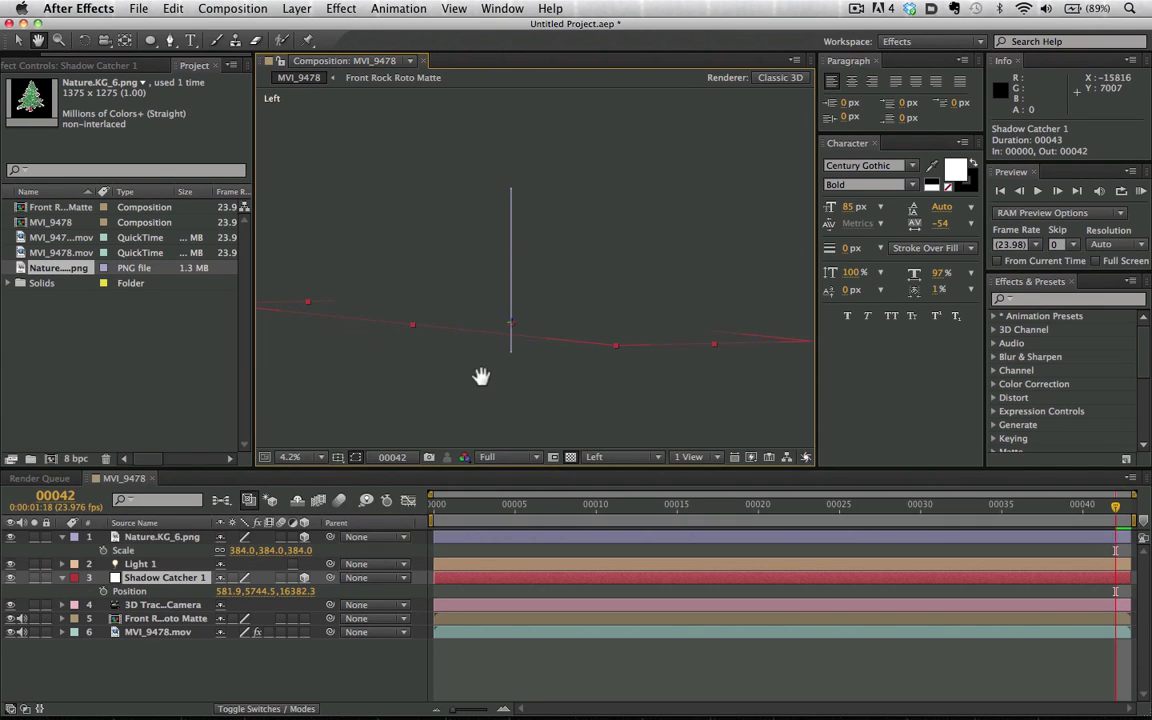
Raise the Nature.KG_6.png tree along Y to about 3605 at the shadow catcher, and return to the fitted Active Camera view
click(186, 538)
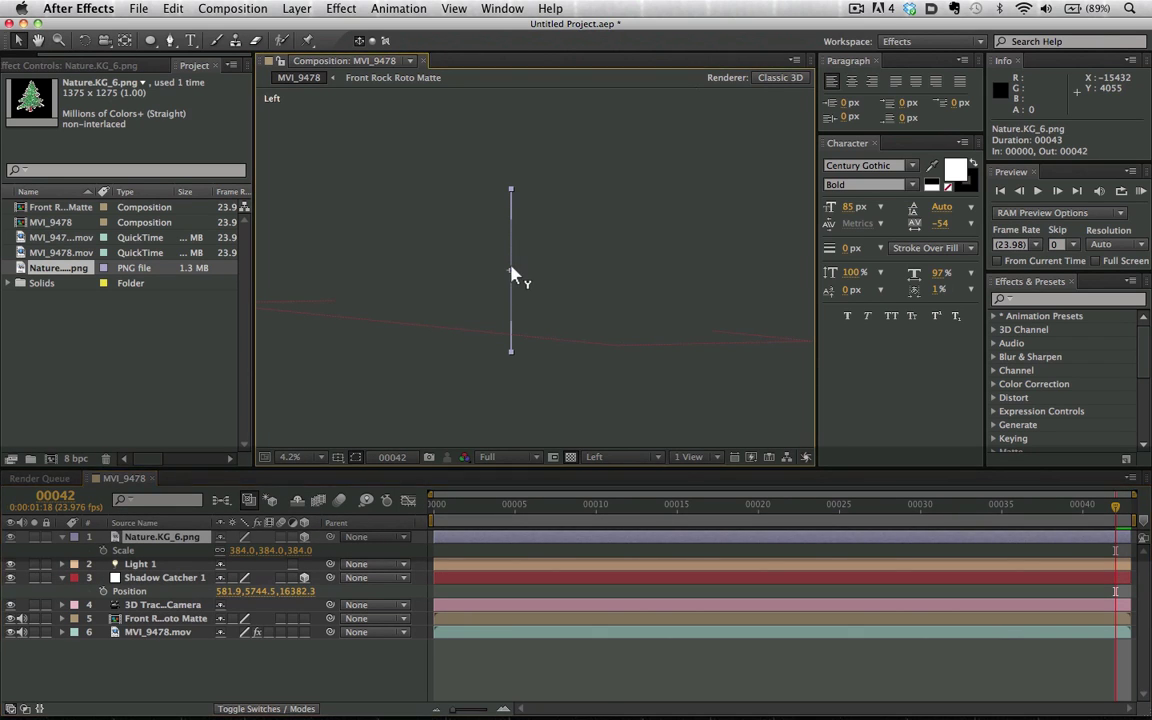
drag(511, 276, 511, 262)
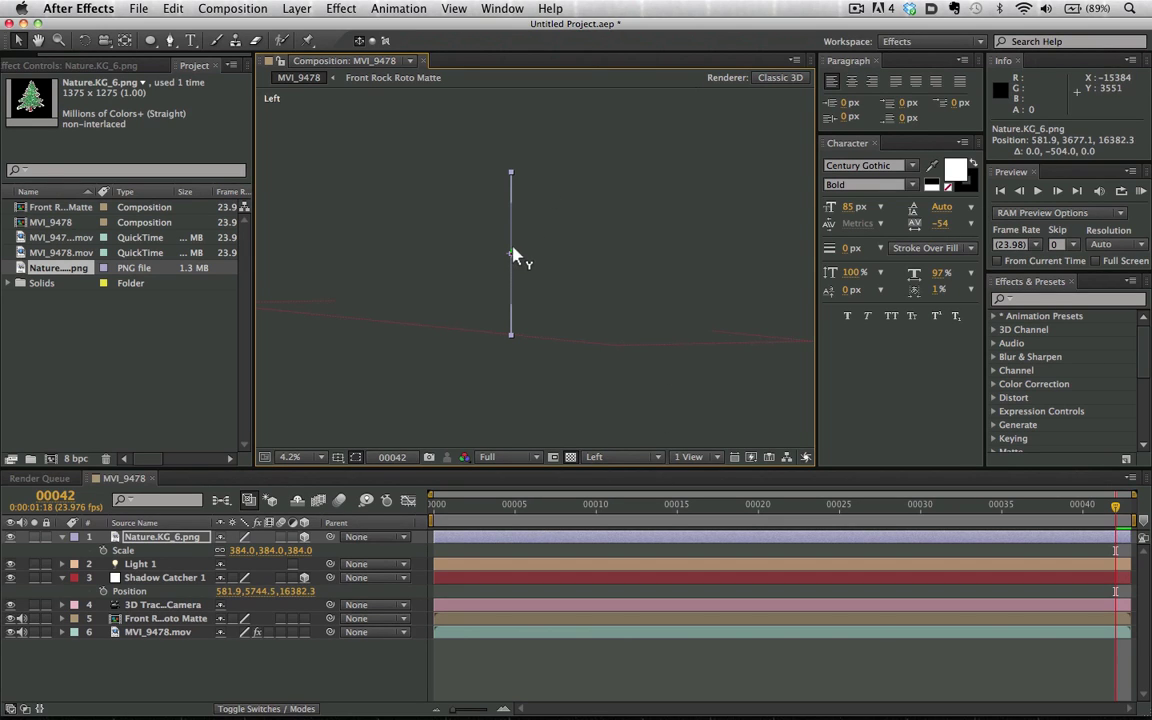
drag(512, 255, 512, 253)
click(625, 457)
click(630, 478)
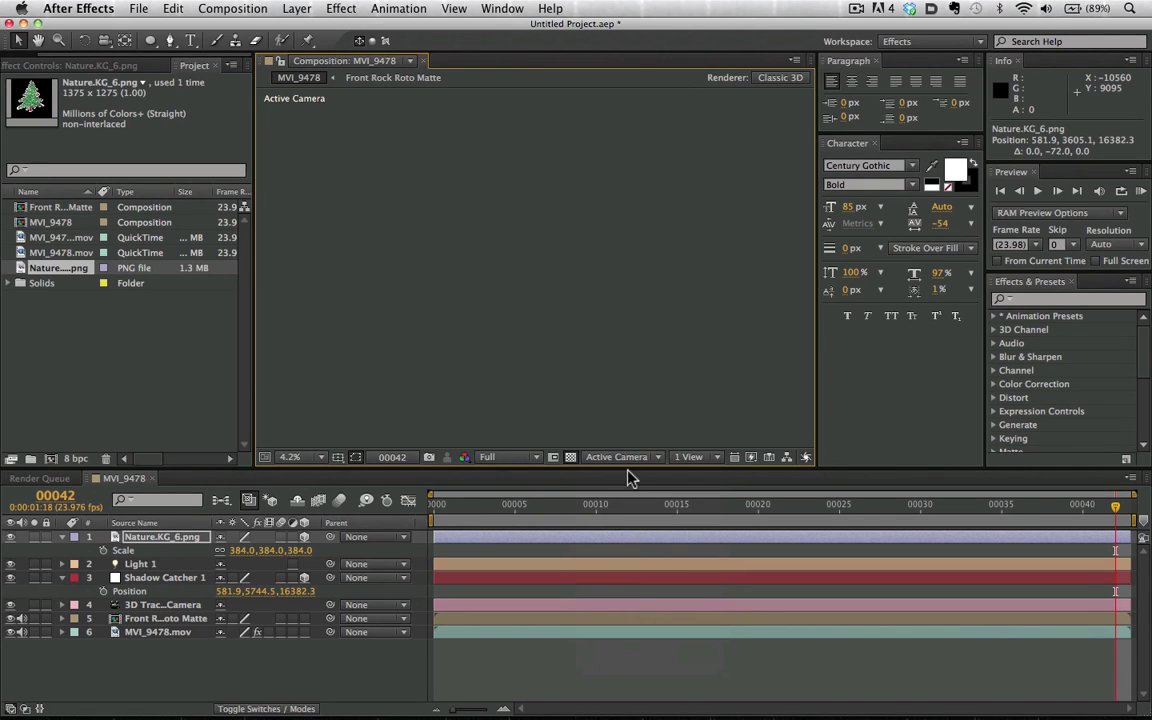
key(shift+slash)
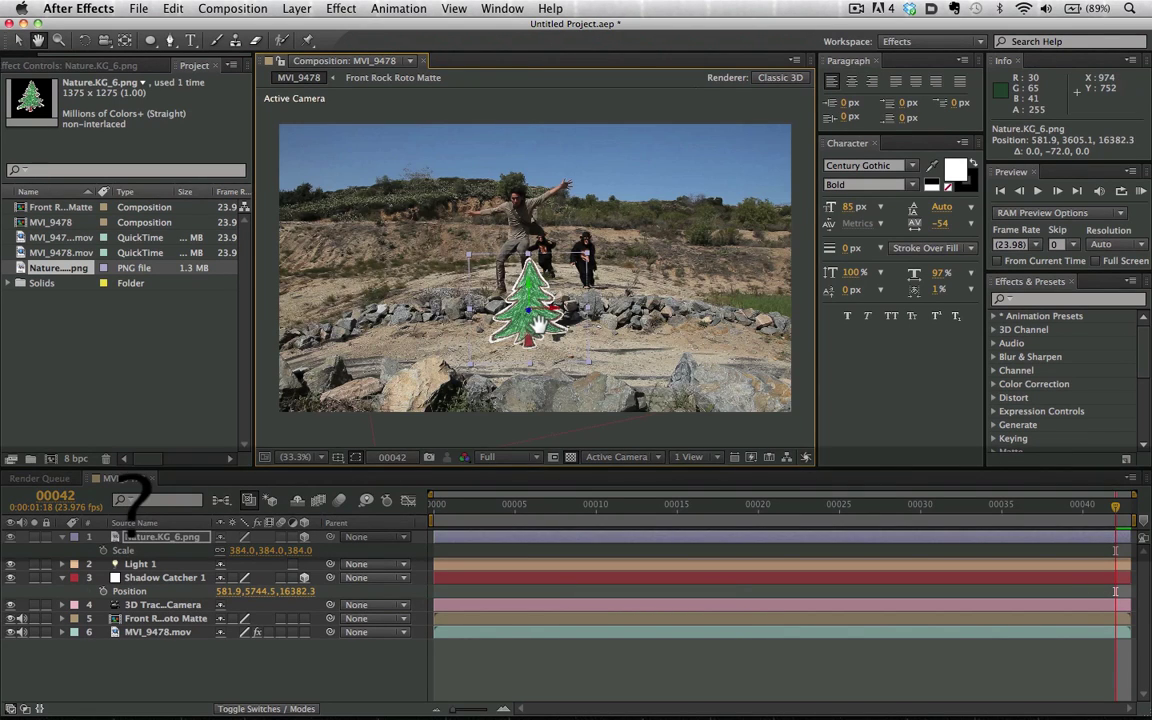
key(v)
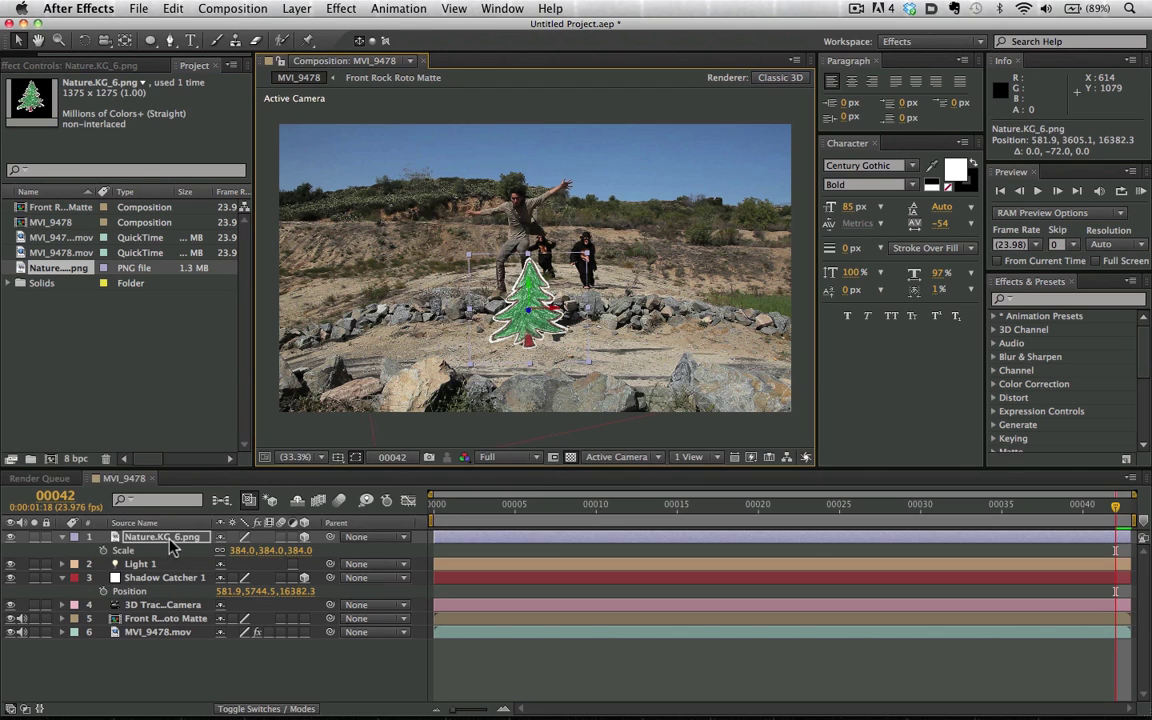
Set Light 1's Shadow Darkness to 77% and its Shadow Diffusion to 120 pixels
click(140, 566)
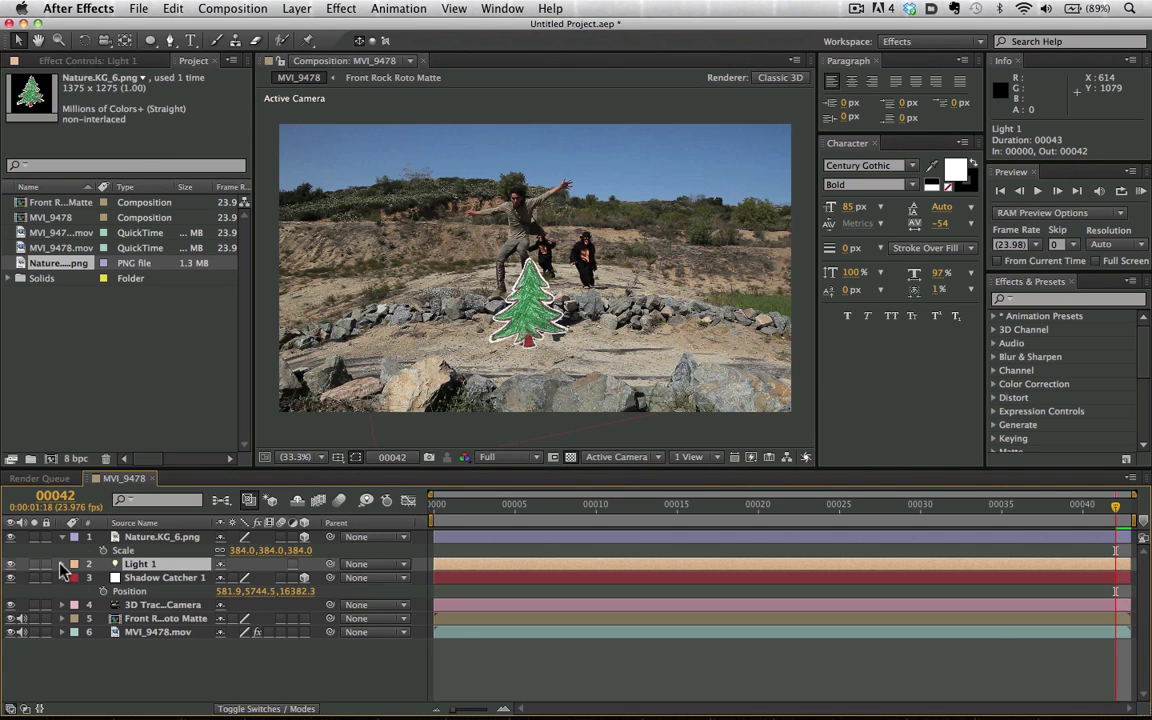
click(62, 565)
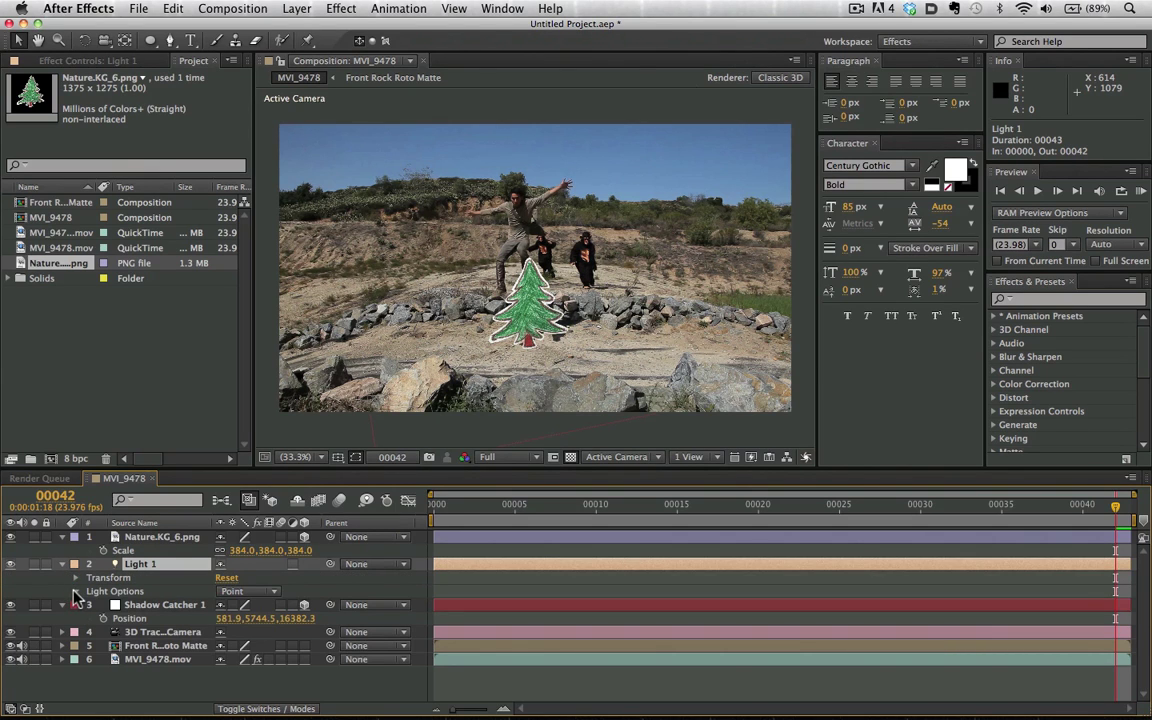
click(75, 591)
scroll(240, 597, down, 1)
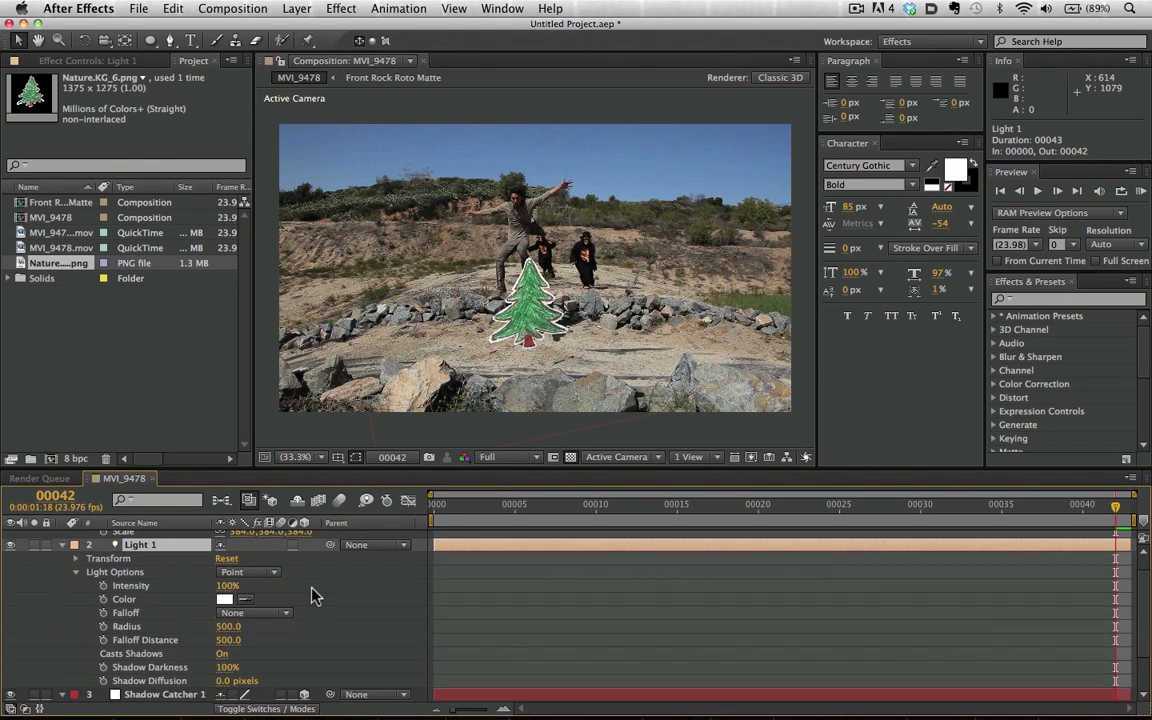
click(226, 668)
text(77)
click(228, 681)
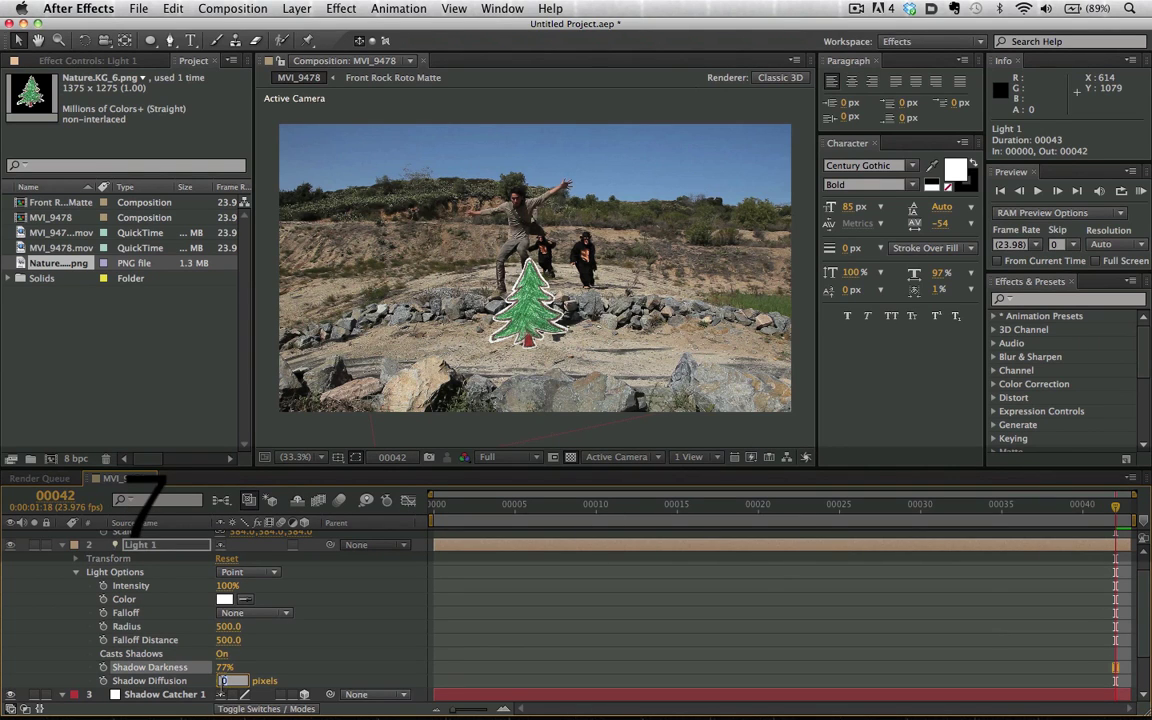
text(120)
key(Return)
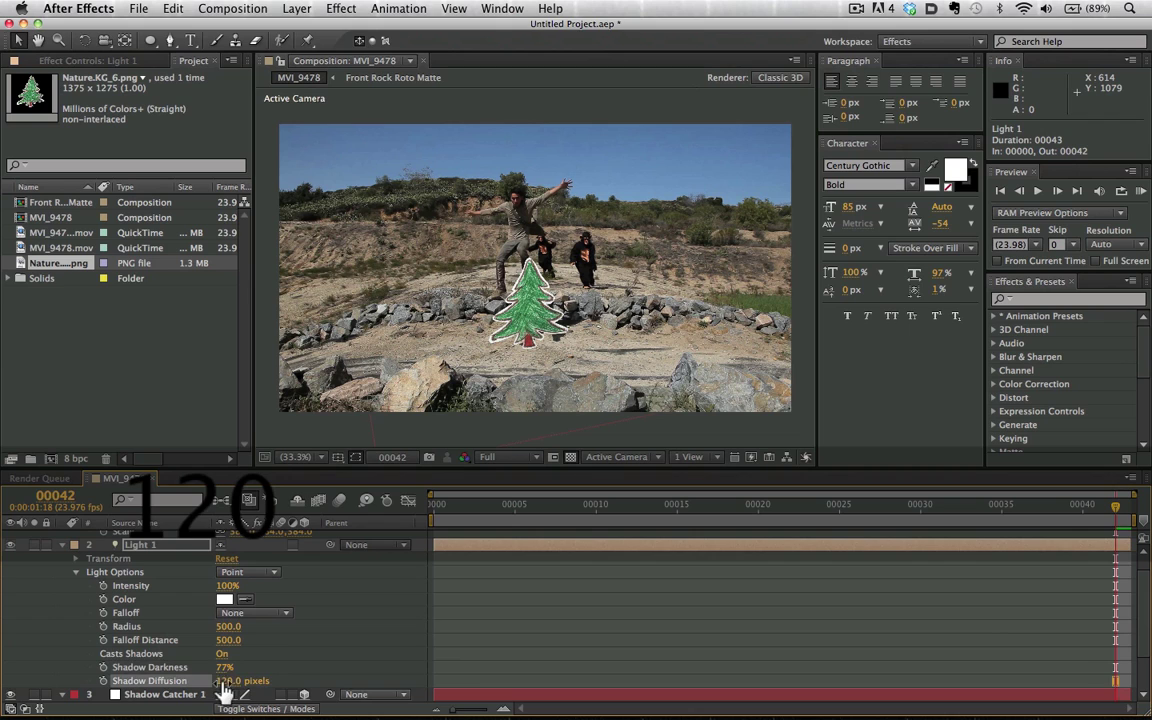
Turn on Casts Shadows in the material options of the Nature.KG_6.png layer
scroll(290, 584, up, 1)
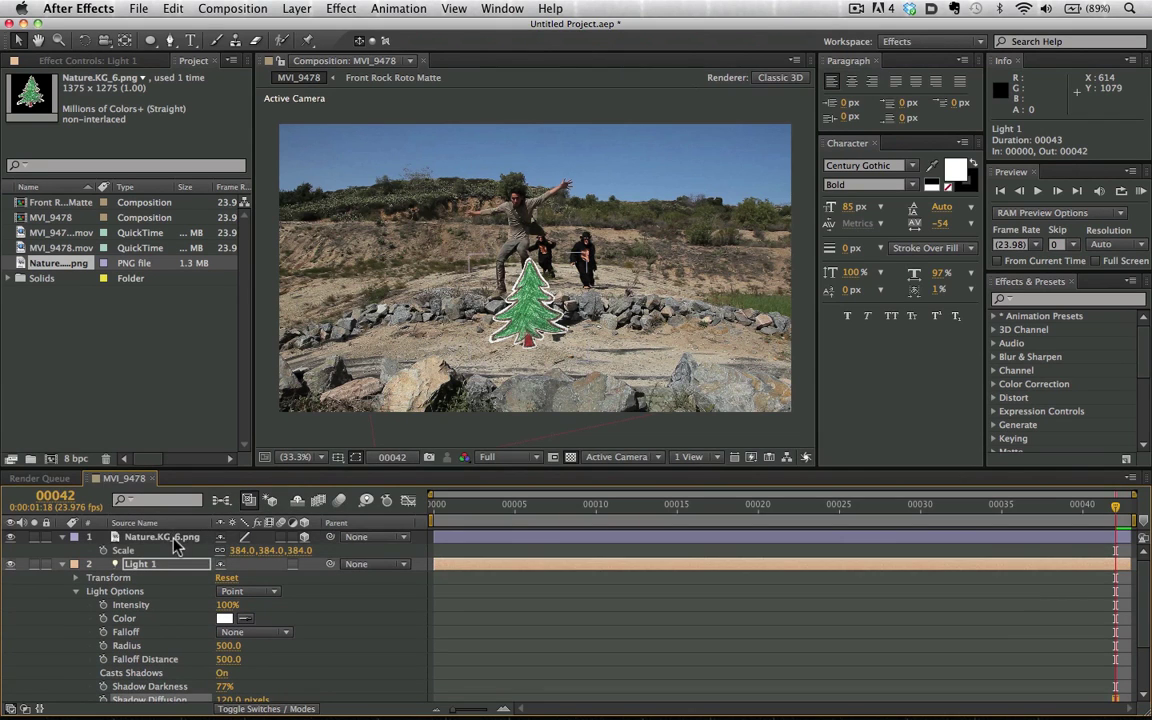
click(173, 540)
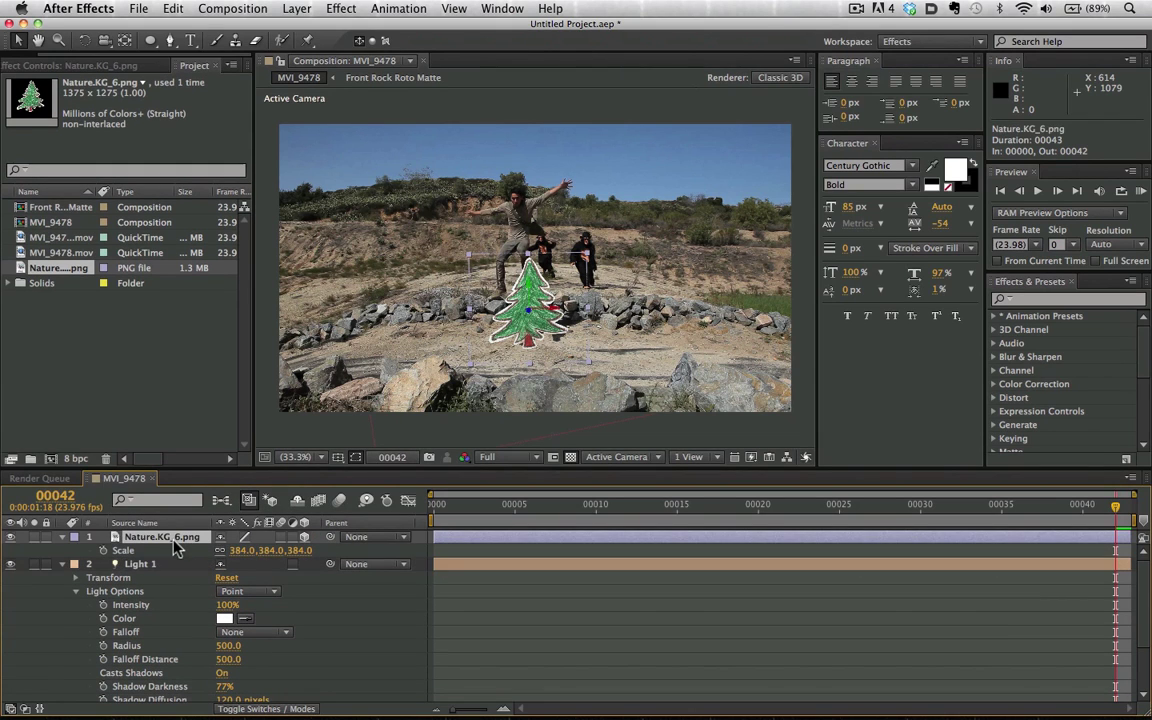
click(62, 537)
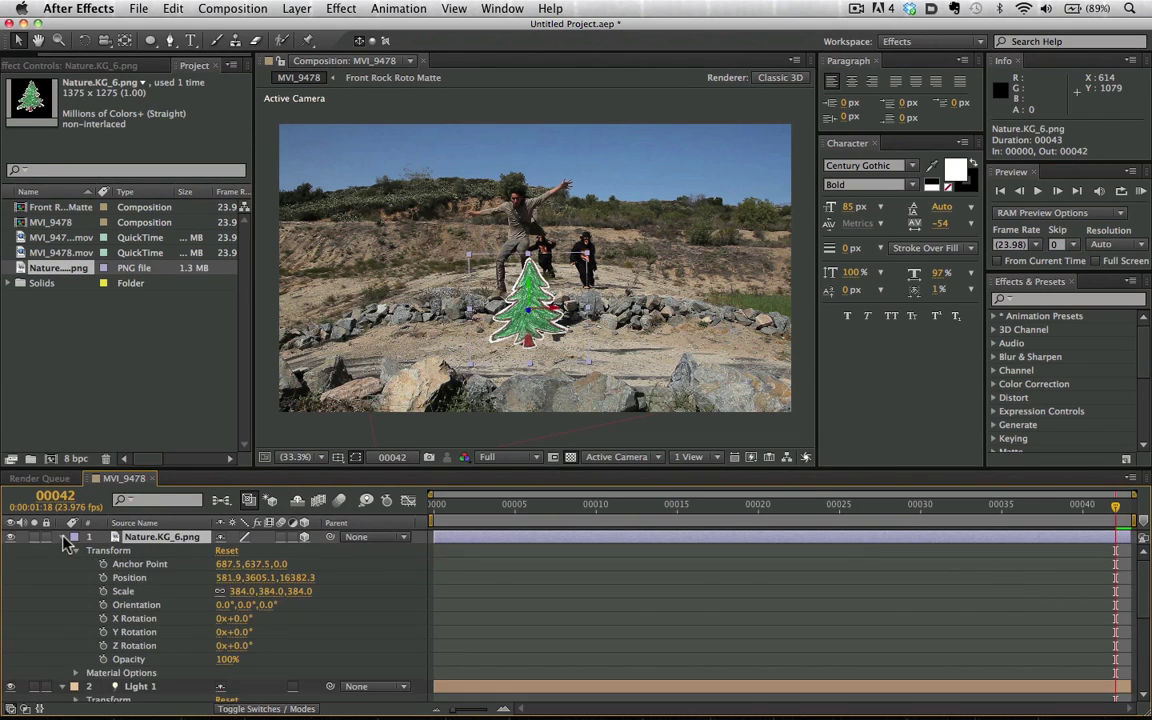
click(75, 672)
scroll(150, 640, down, 2)
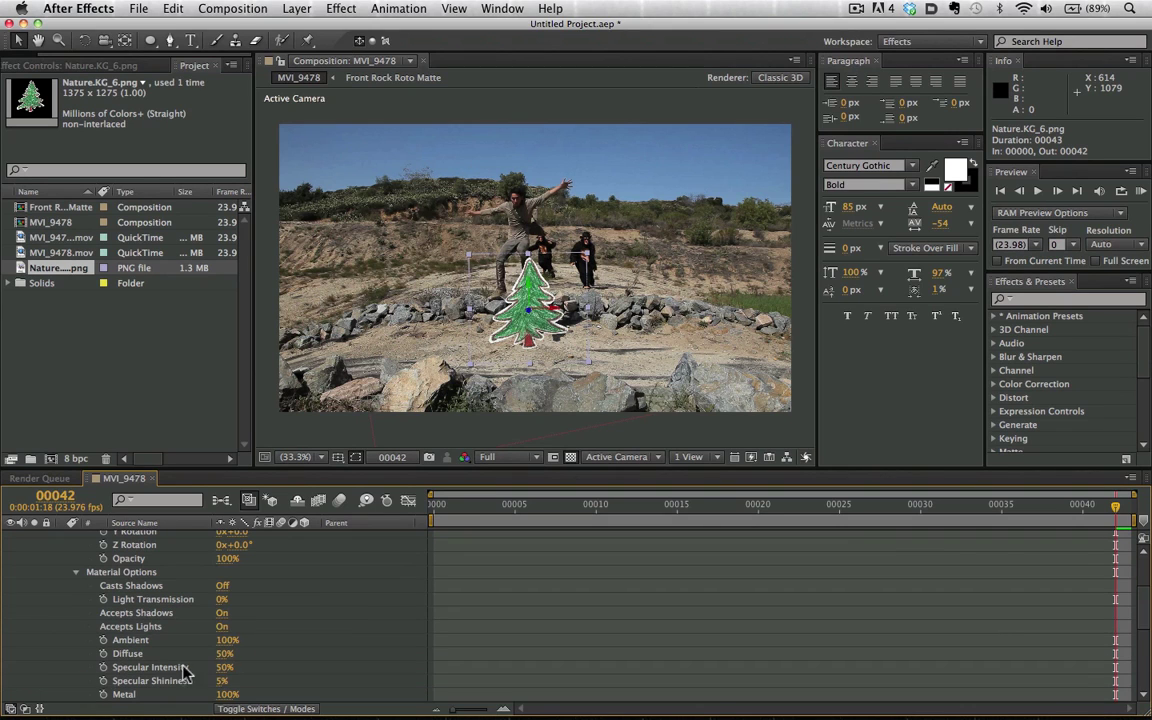
click(222, 588)
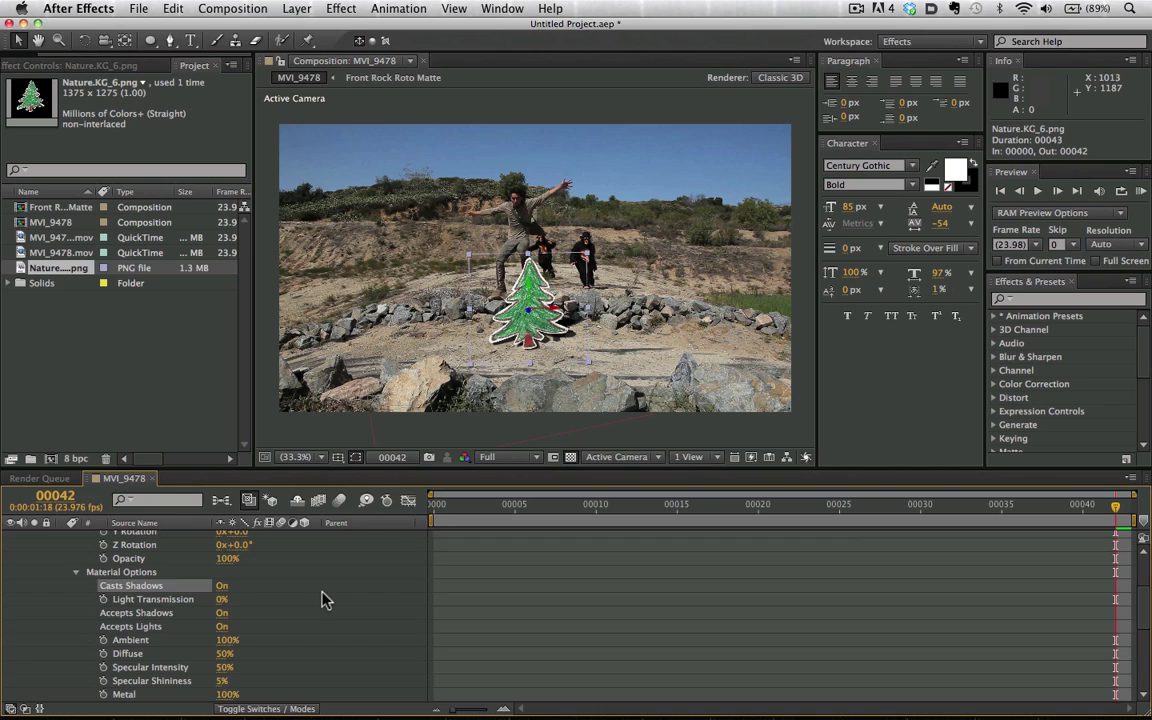
scroll(321, 599, up, 5)
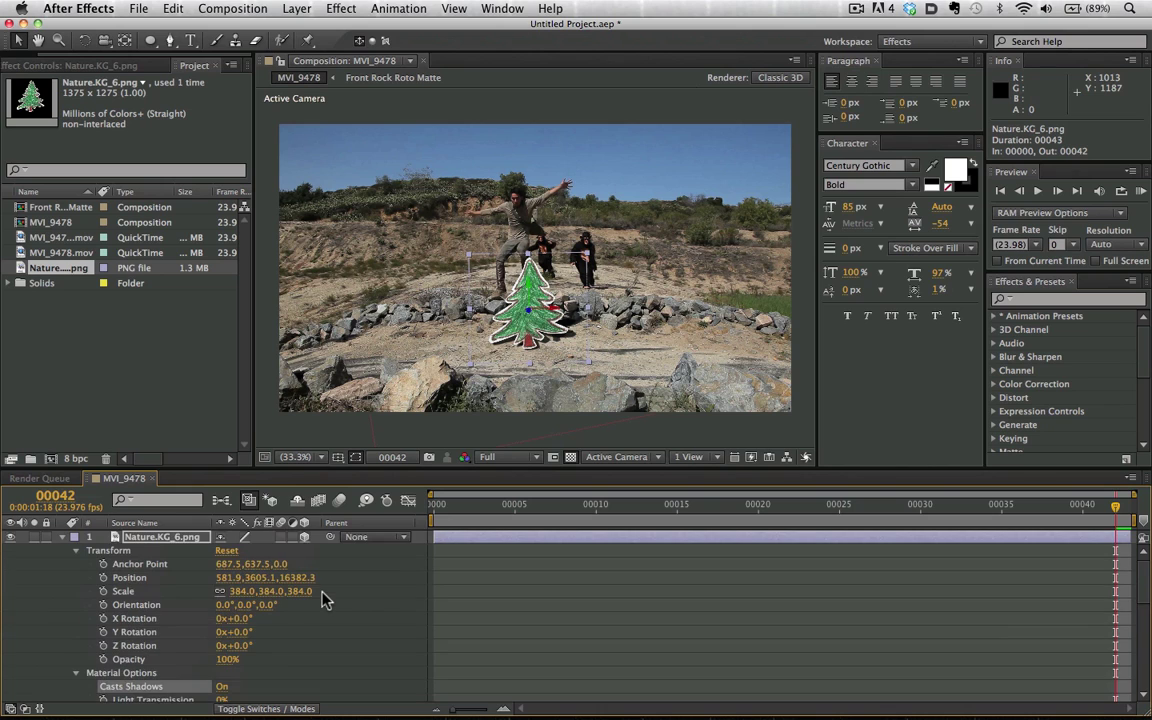
click(62, 538)
Stretch Shadow Catcher 1 along Y to about 7216% so it catches the tree's full shadow
click(148, 551)
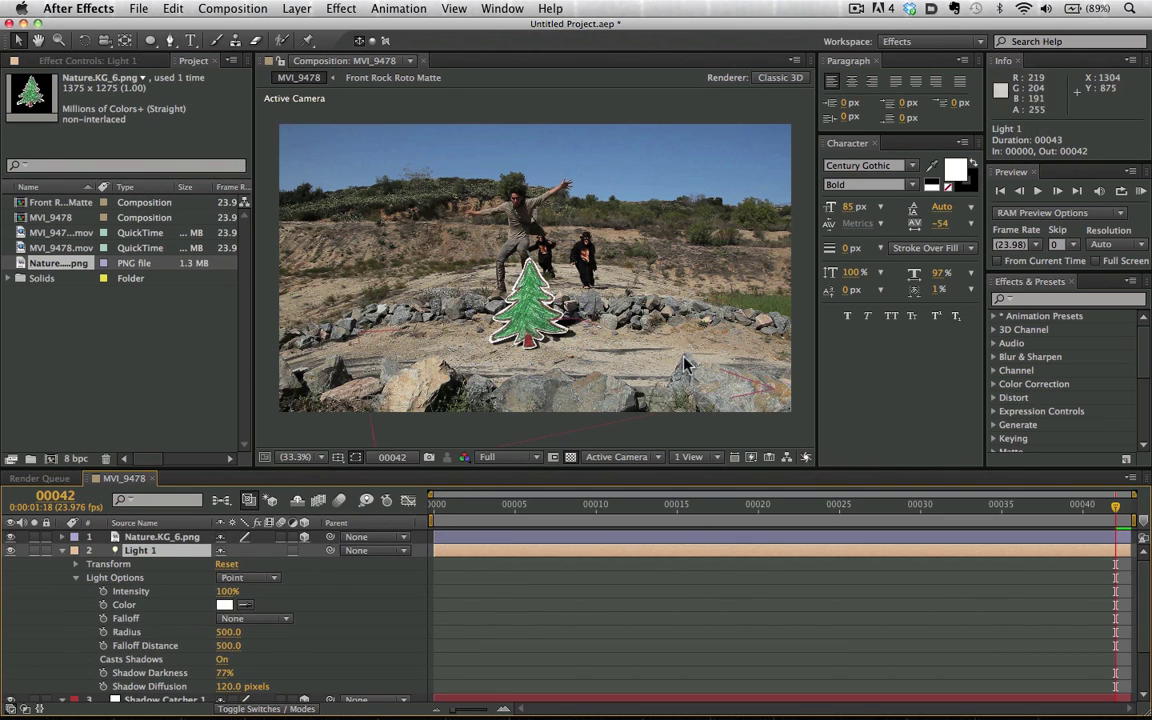
click(712, 457)
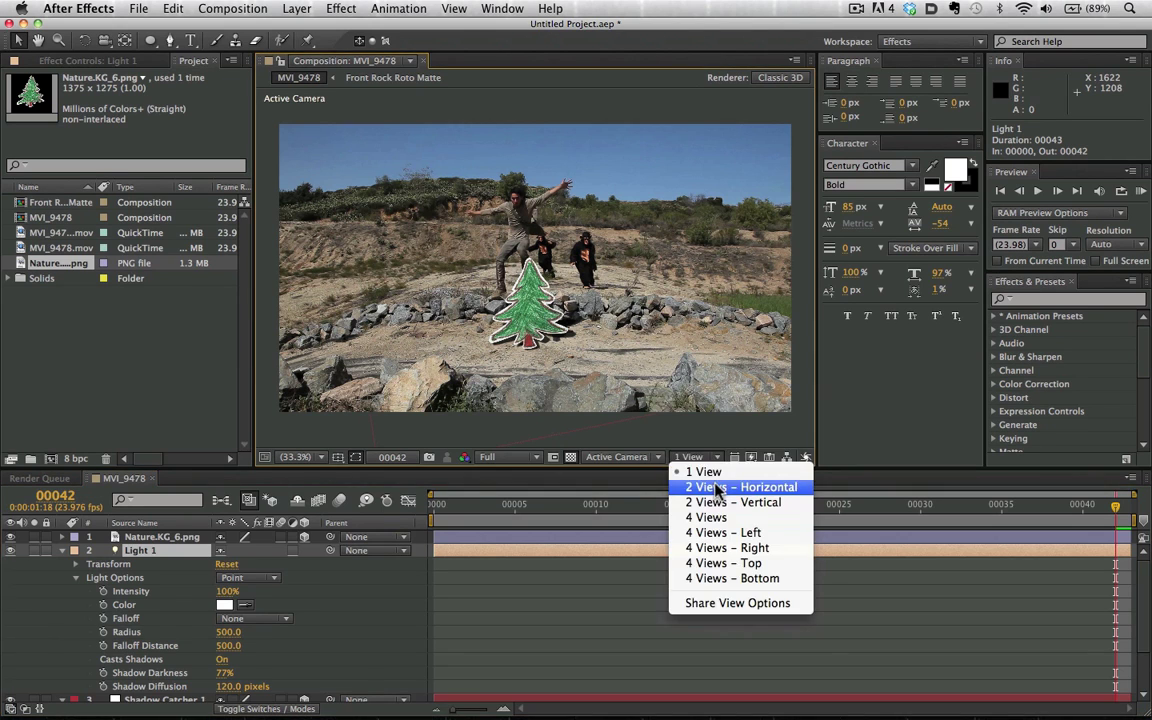
click(148, 660)
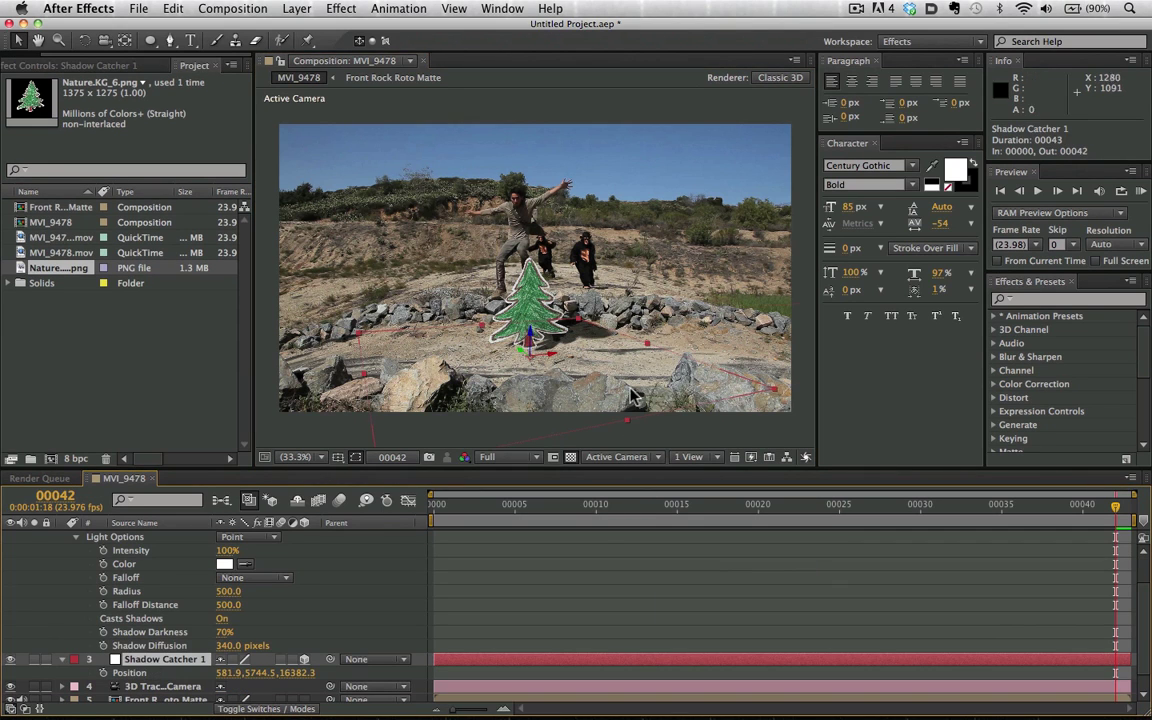
drag(630, 394, 470, 280)
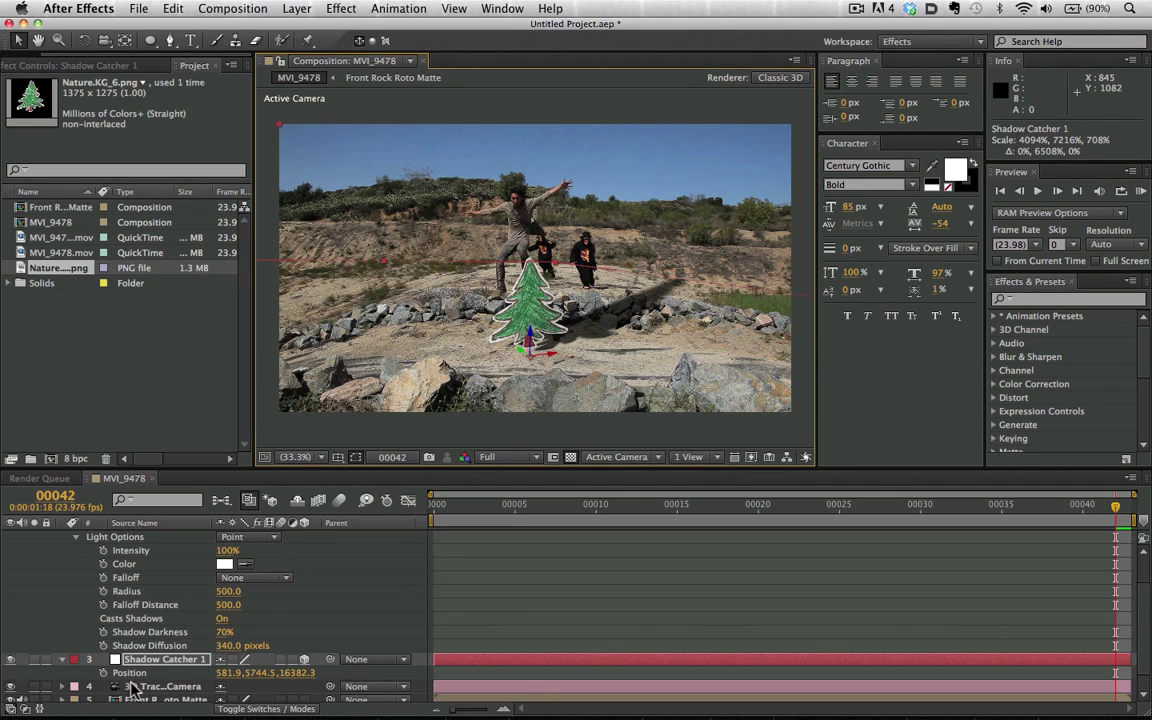
Move Light 1 to about X -5114, Y -2295, Z 3191 to redirect the tree's shadow
scroll(165, 560, up, 2)
click(140, 551)
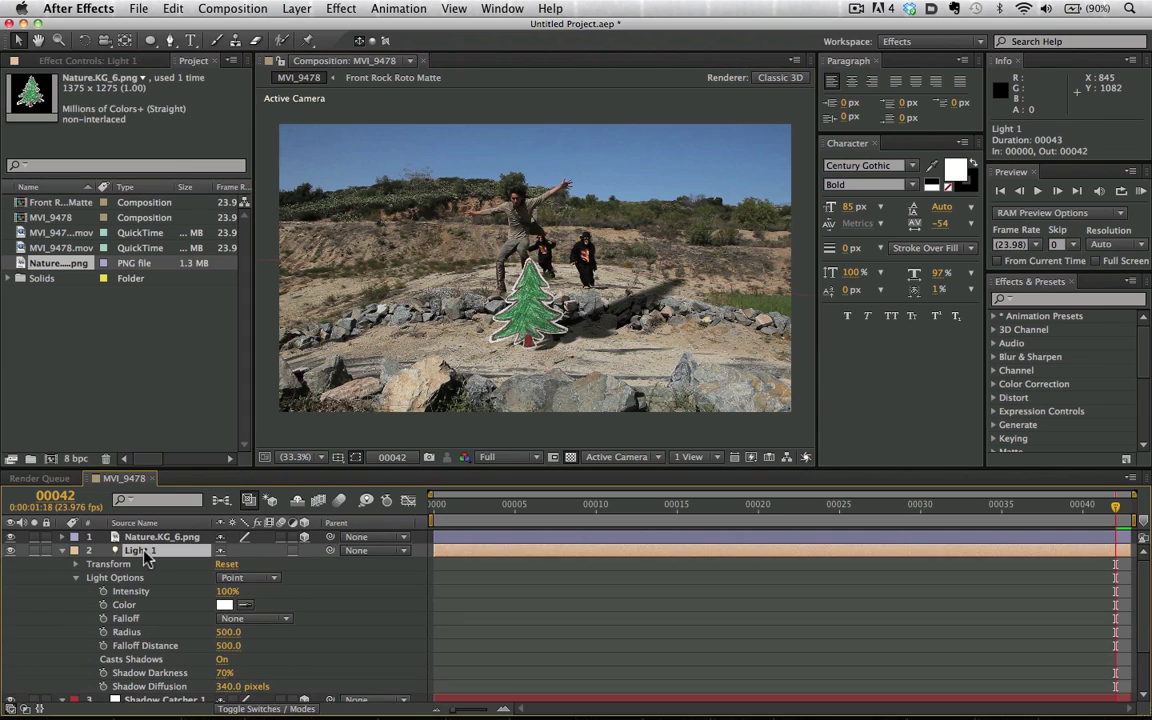
key(p)
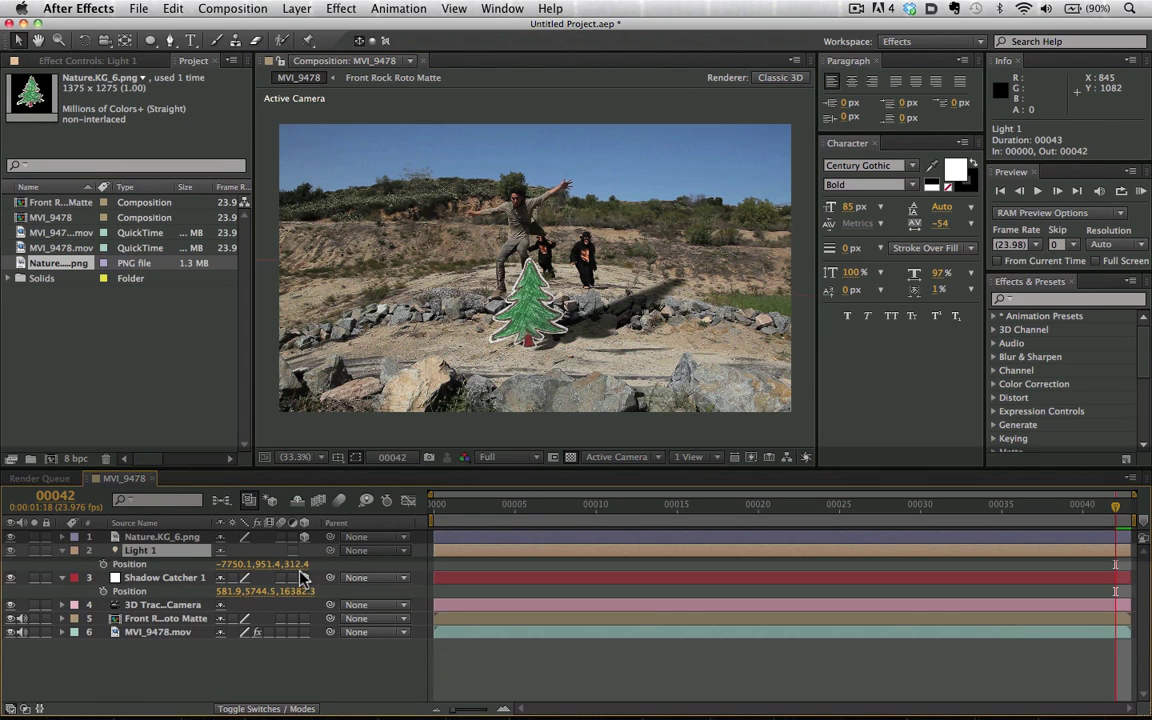
drag(296, 564, 385, 577)
drag(430, 574, 473, 555)
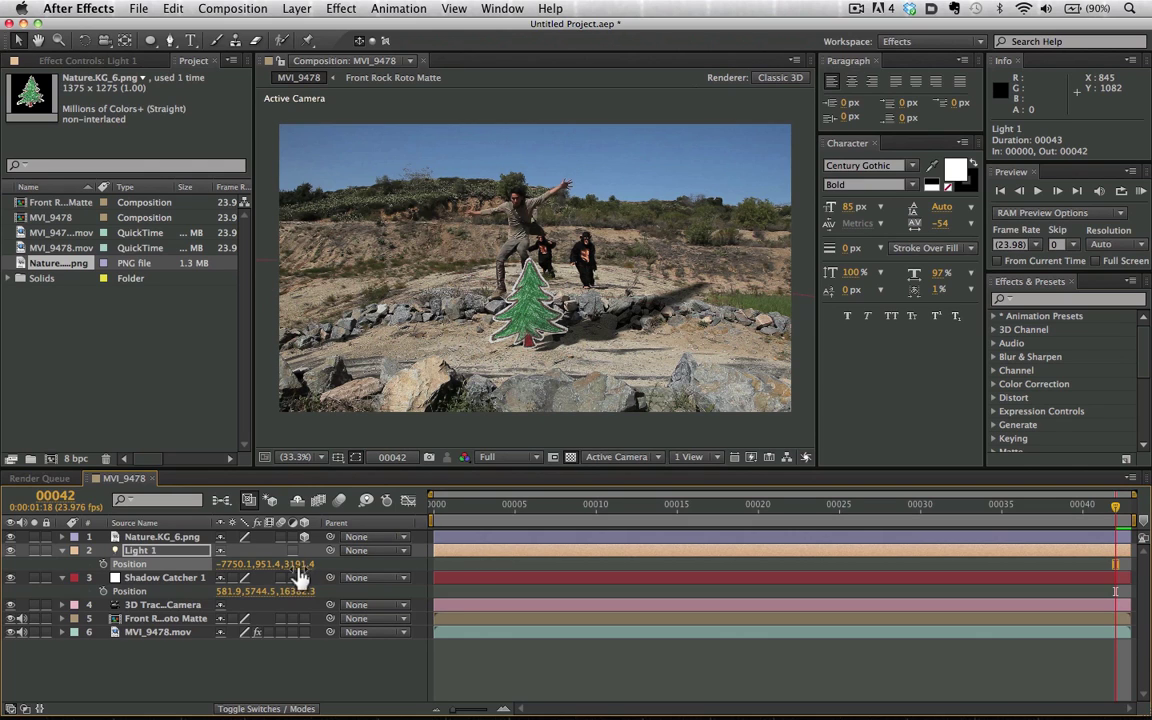
drag(220, 564, 560, 514)
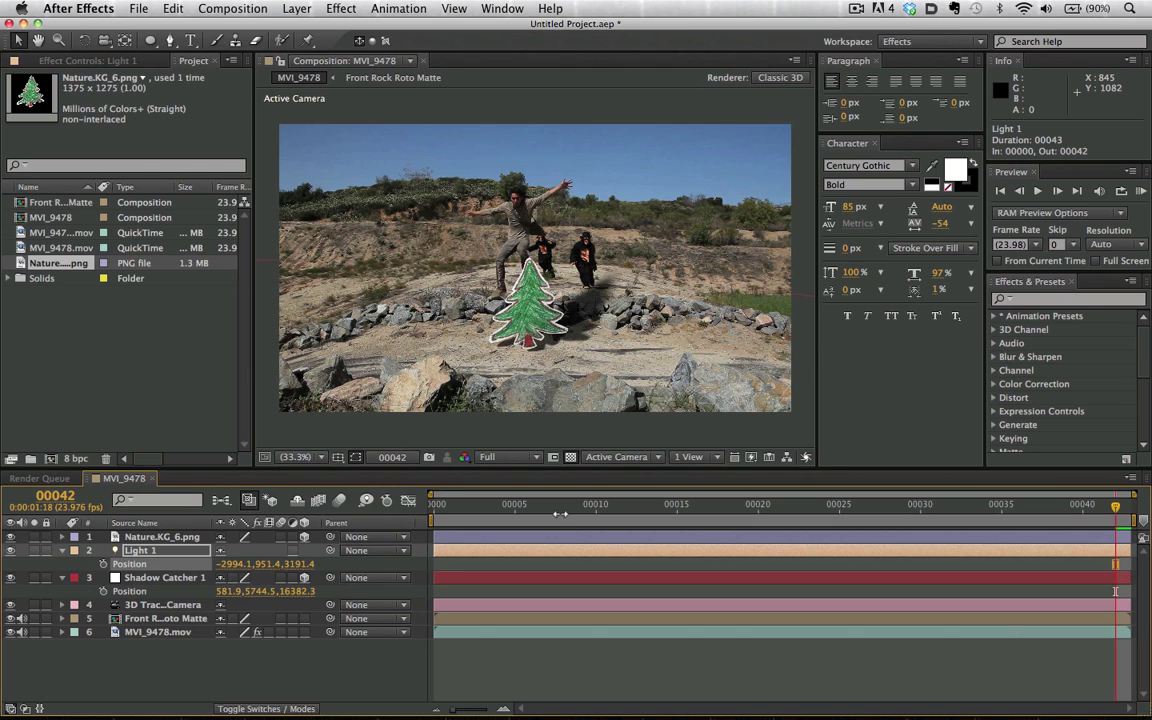
drag(405, 528, 405, 528)
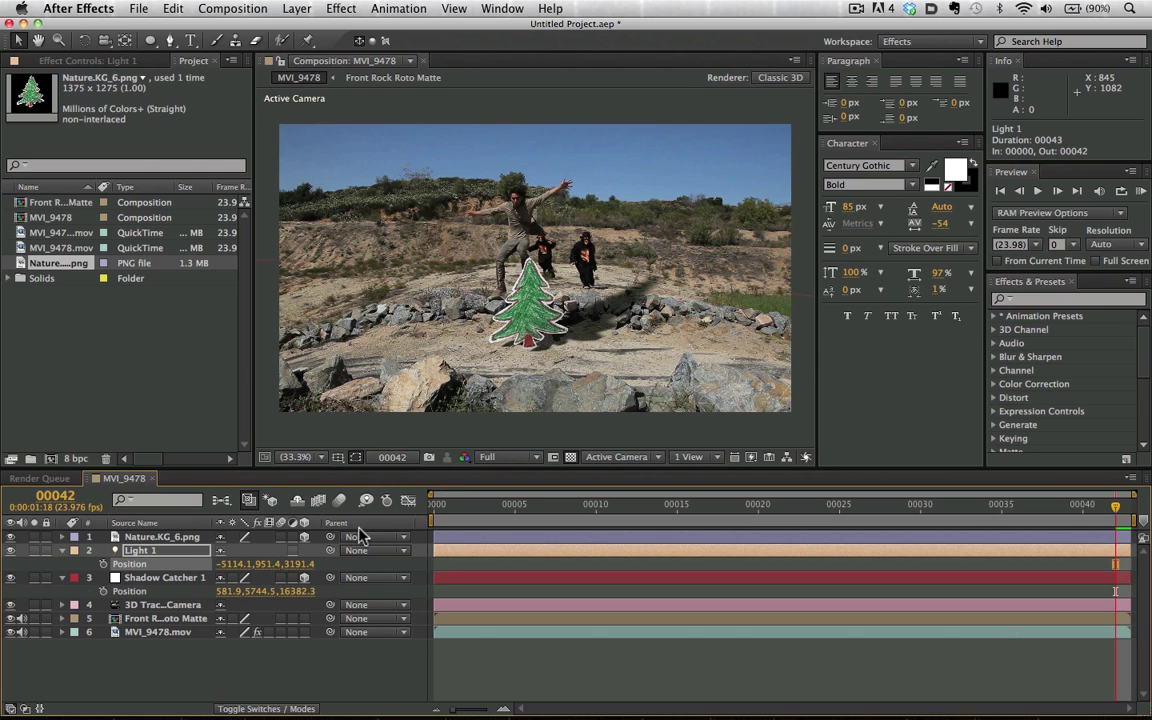
drag(265, 564, 8, 577)
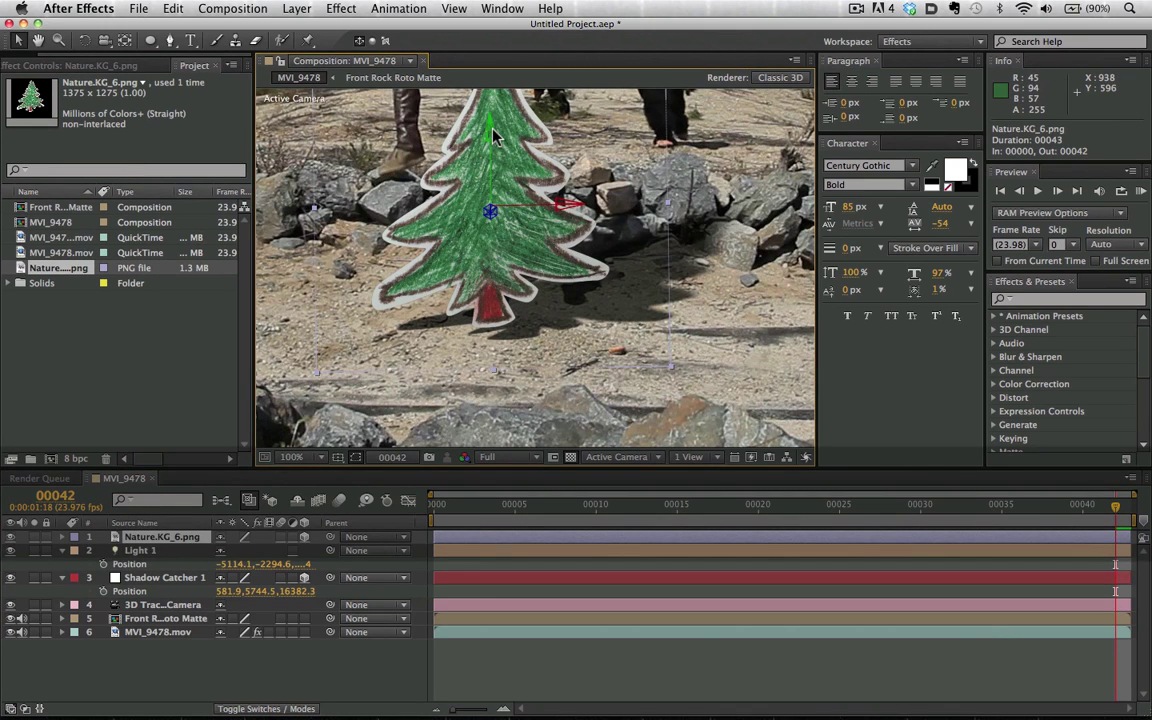
Lower the Nature.KG_6.png tree along Y to about 3745 and set its scale to 350%
drag(492, 131, 492, 133)
key(s)
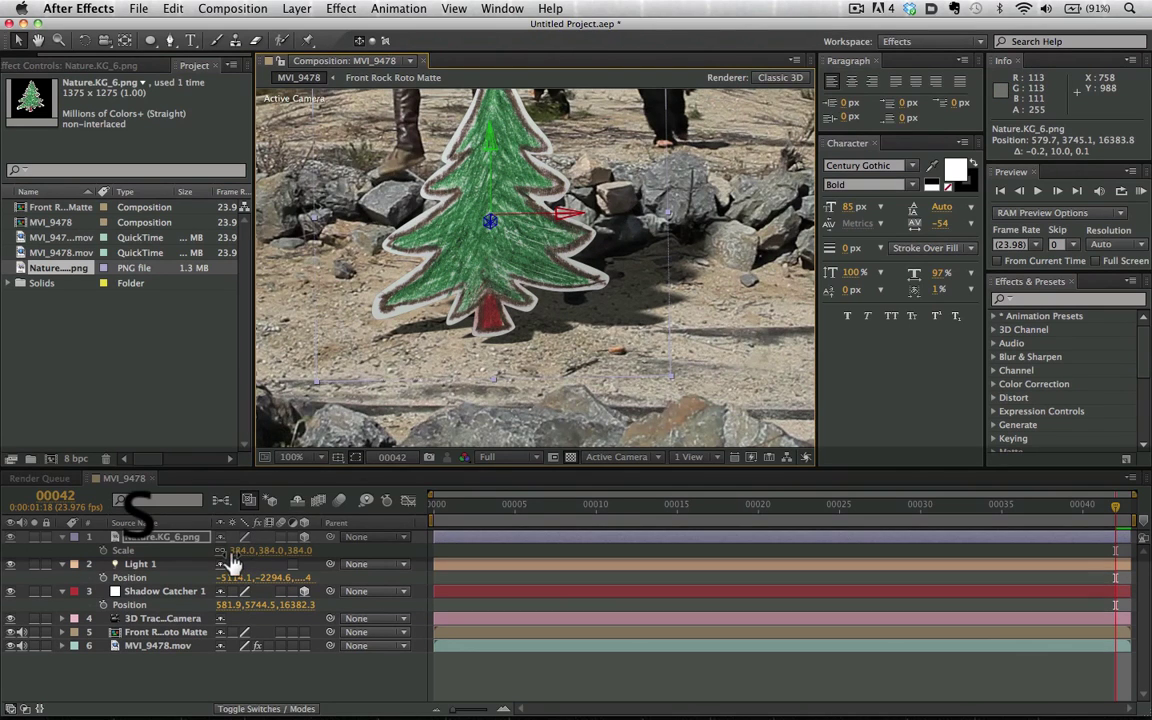
click(243, 551)
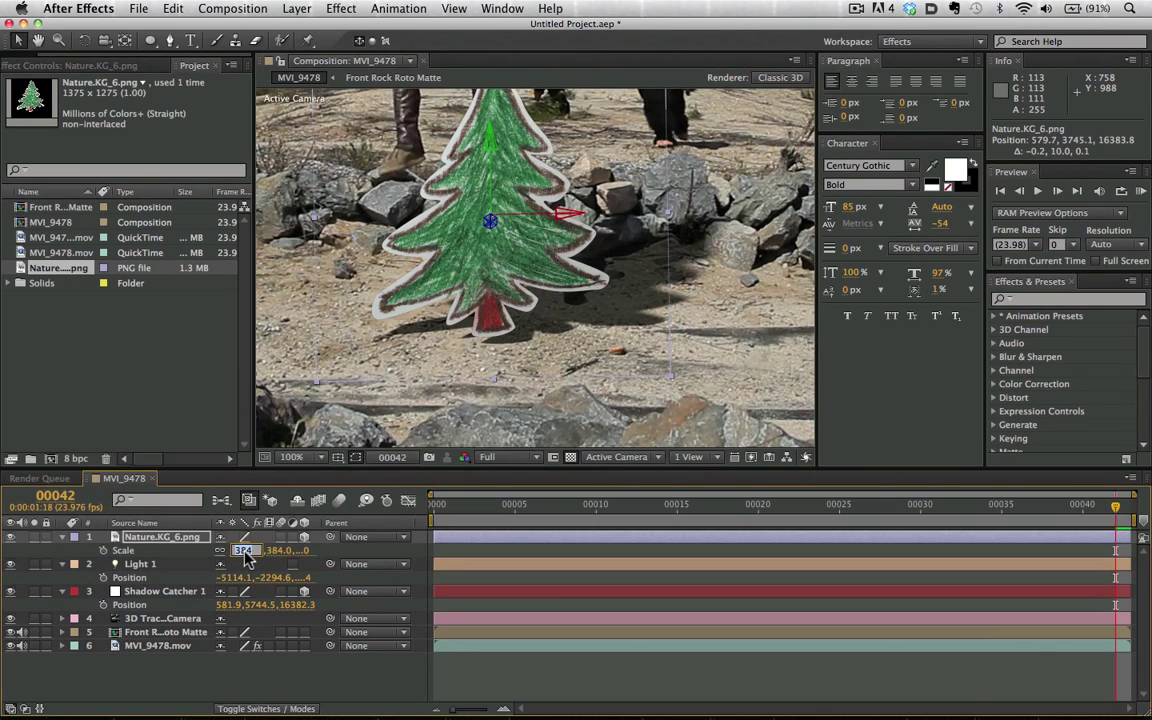
text(350)
key(Return)
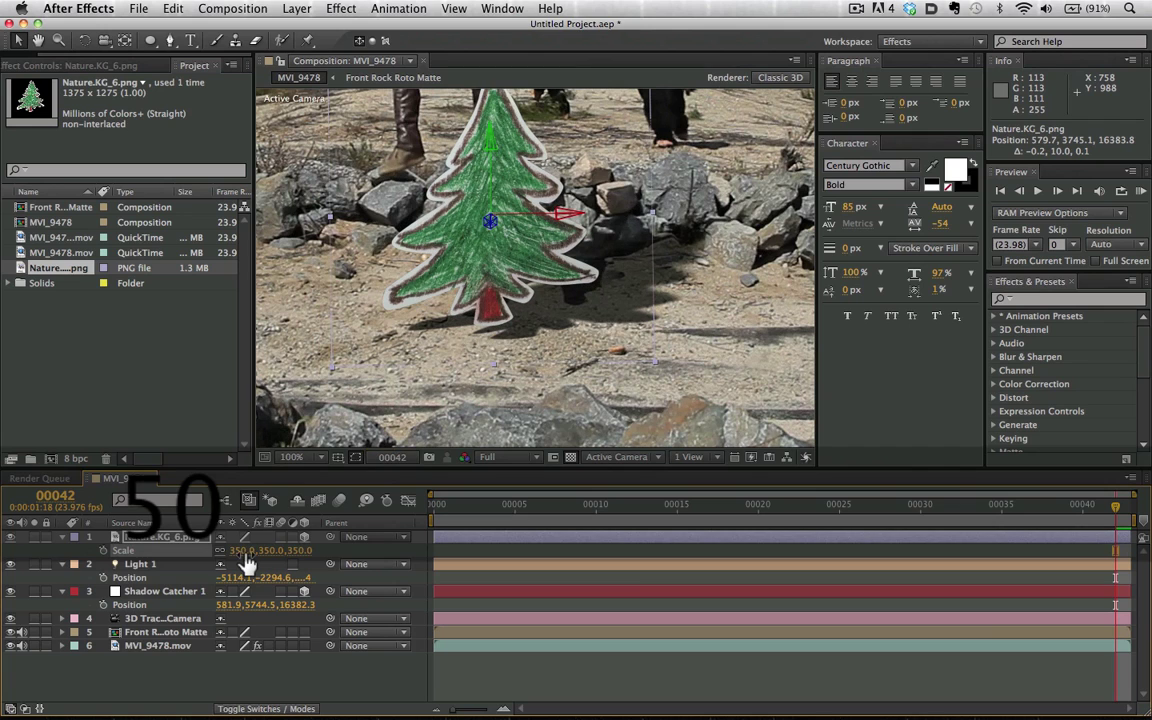
Lower the Nature.KG_6.png tree along Y to about 4035 and move it along Z to about 16028
key(shift+Down)
key(shift+Down)
key(shift+Down)
key(shift+Down)
key(shift+Down)
key(shift+Down)
key(shift+Down)
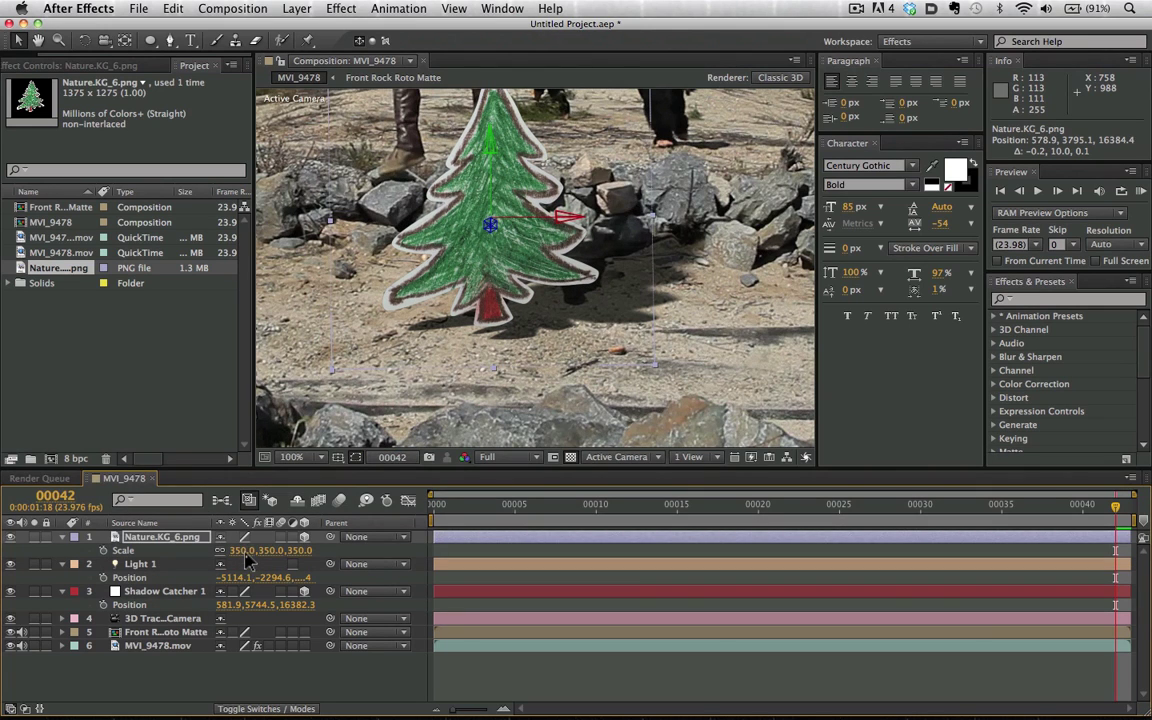
key(shift+Down)
key(shift+Down)
key(shift+Down)
key(shift+Down)
key(shift+Down)
key(shift+Down)
key(shift+Down)
key(shift+Down)
key(shift+Down)
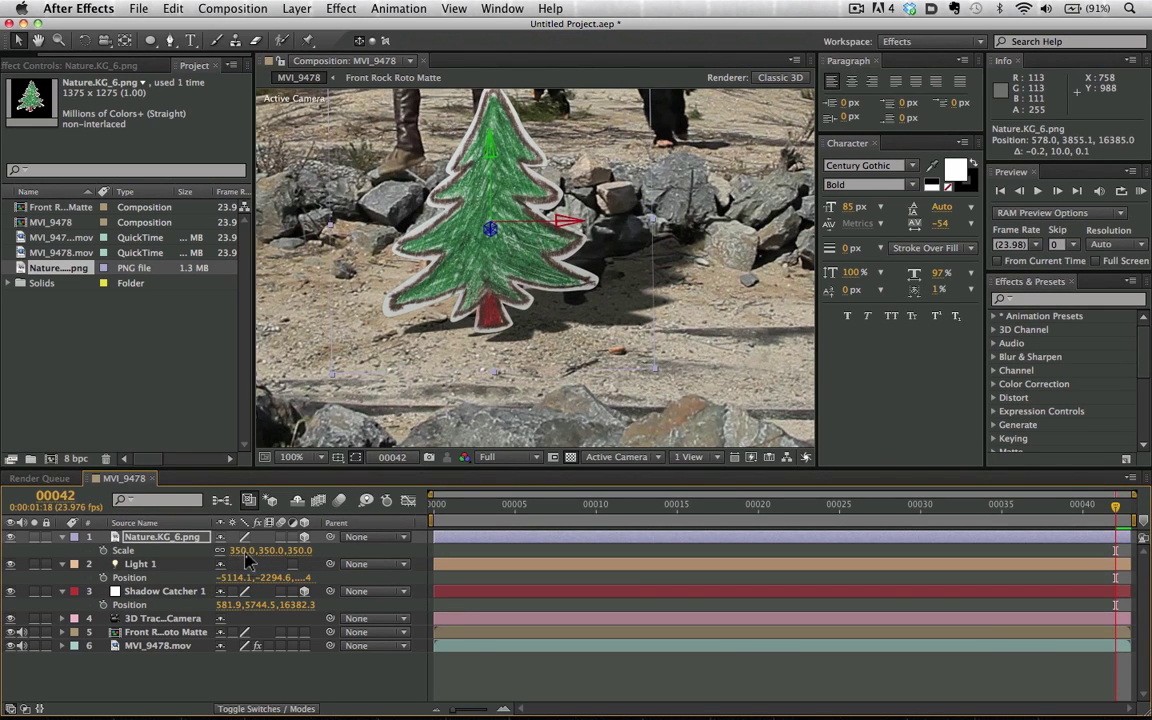
key(shift+Down)
key(shift+Down)
key(shift+Down)
key(shift+Down)
key(shift+Down)
key(shift+Down)
key(shift+Down)
key(shift+Down)
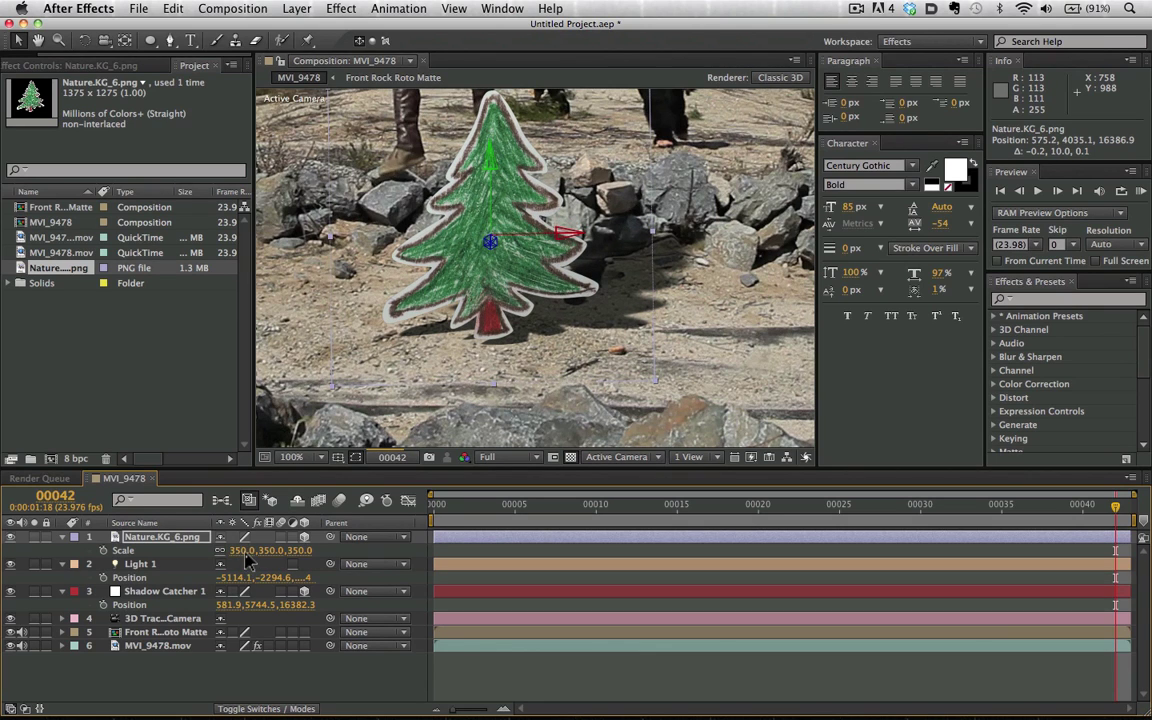
key(shift+Down)
key(shift+Down)
drag(489, 244, 430, 439)
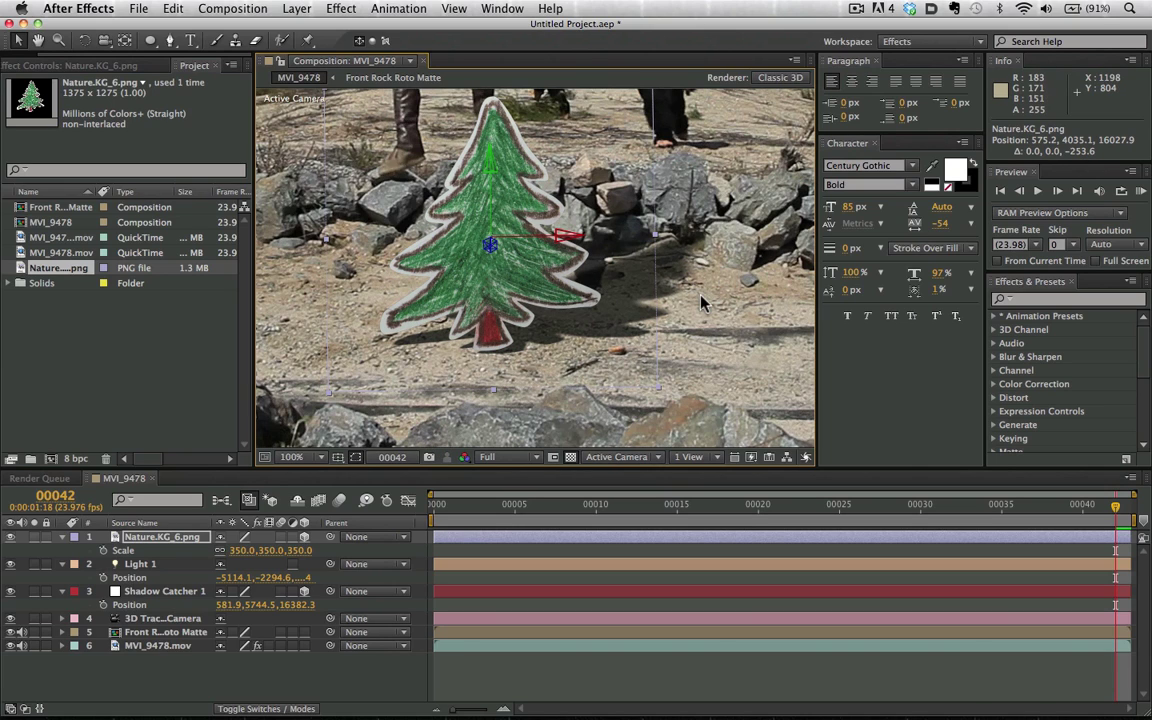
Deselect the tree layer and run a RAM preview of the whole MVI_9478 composition
key(comma)
key(comma)
key(comma)
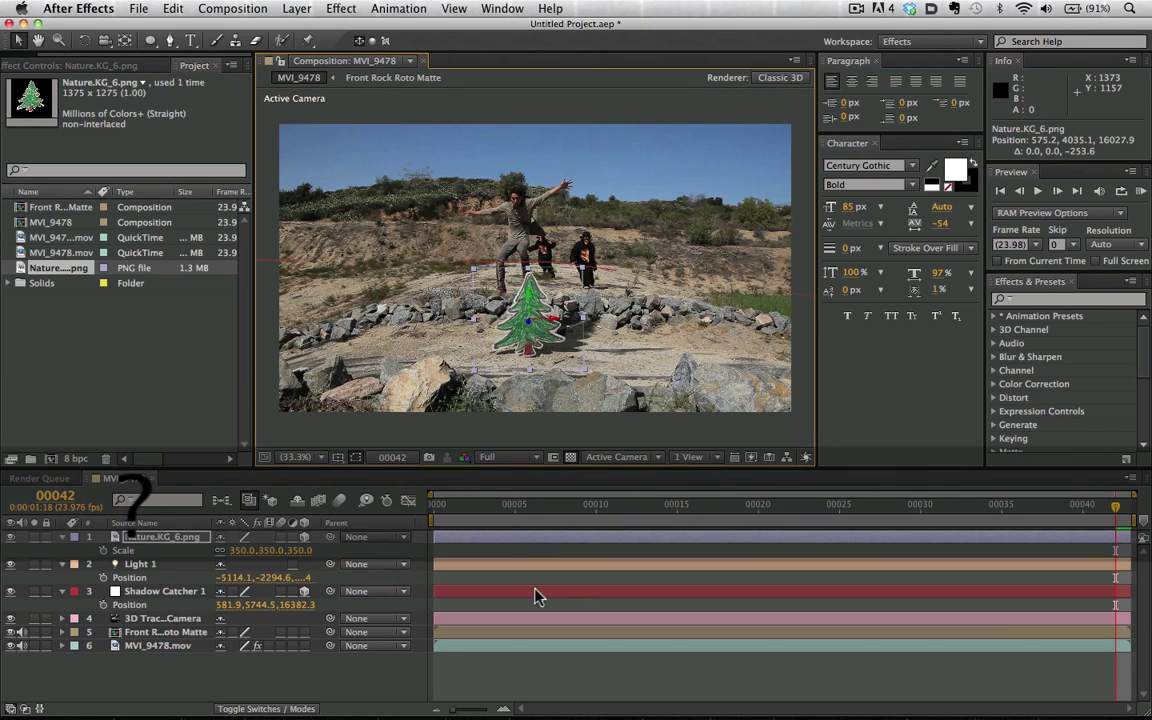
click(373, 681)
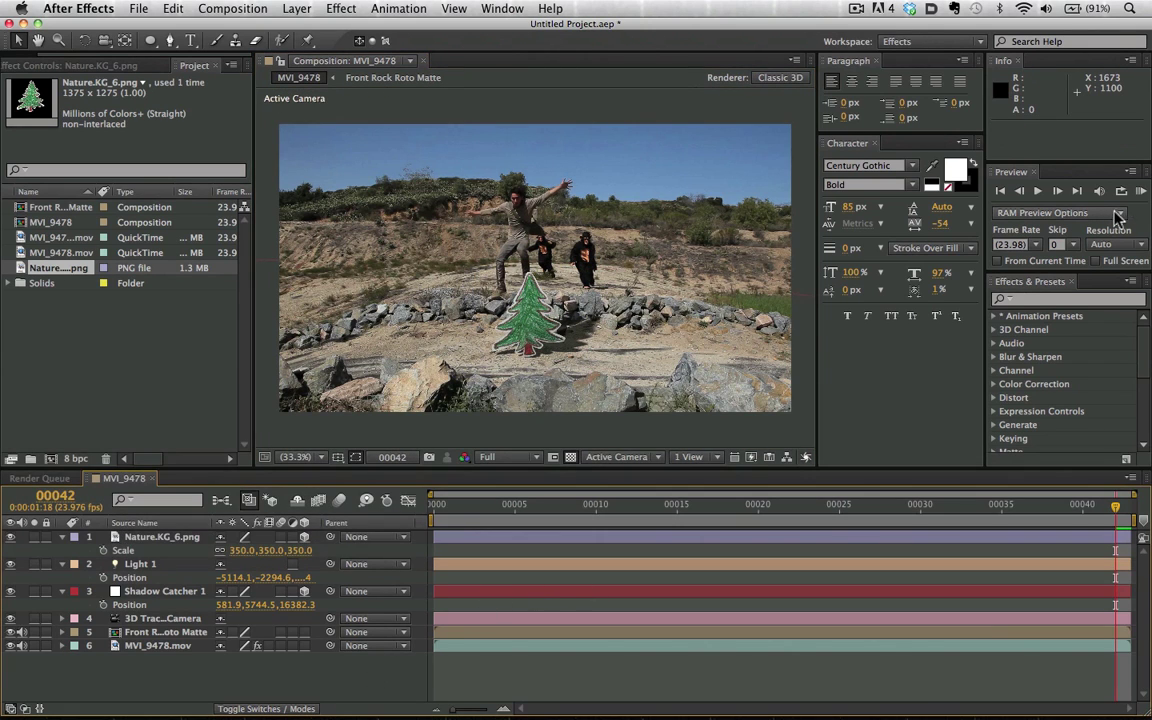
click(1141, 192)
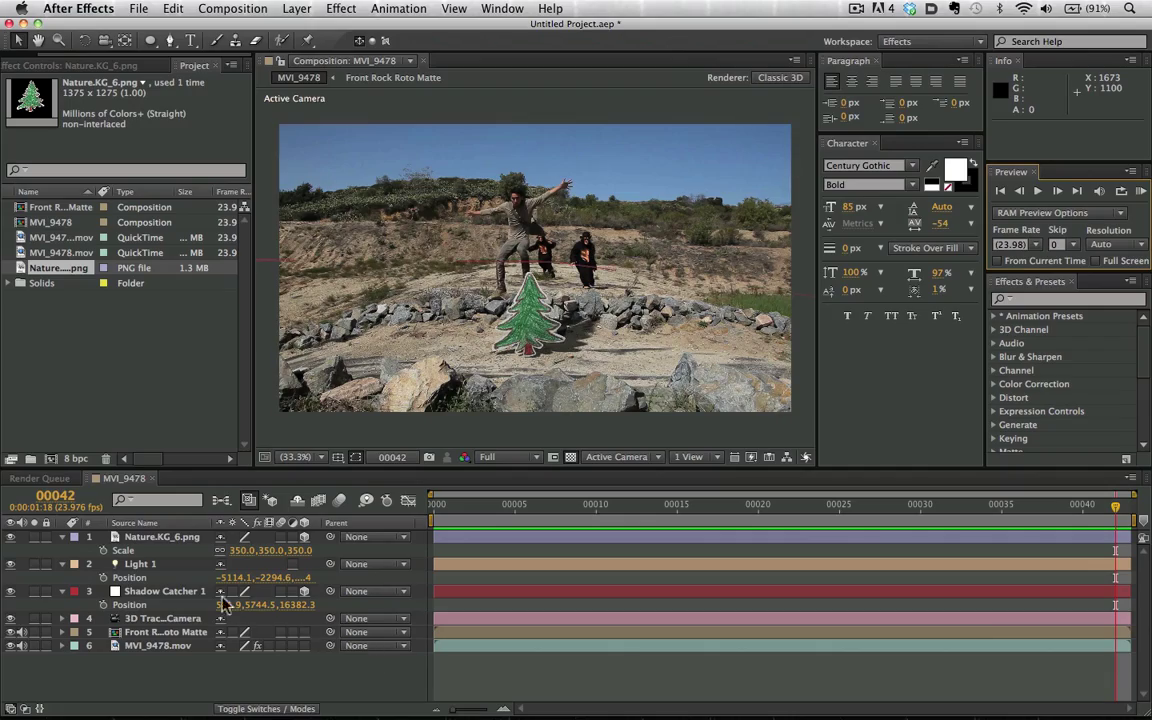
click(187, 592)
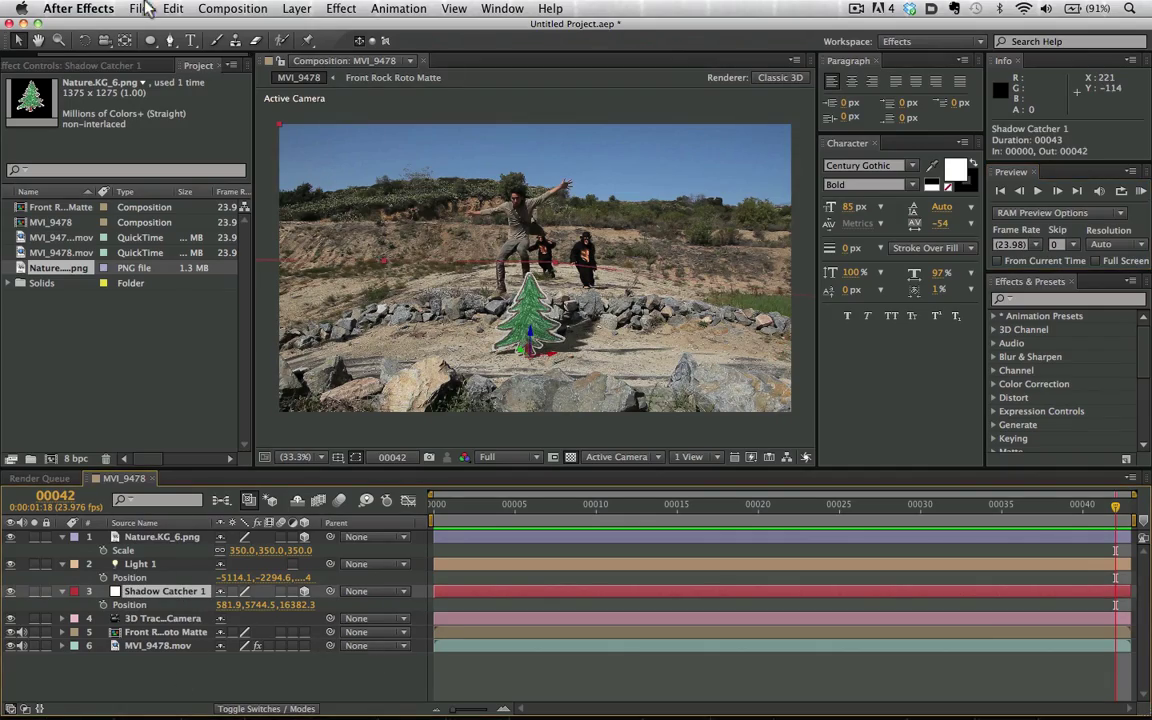
click(145, 8)
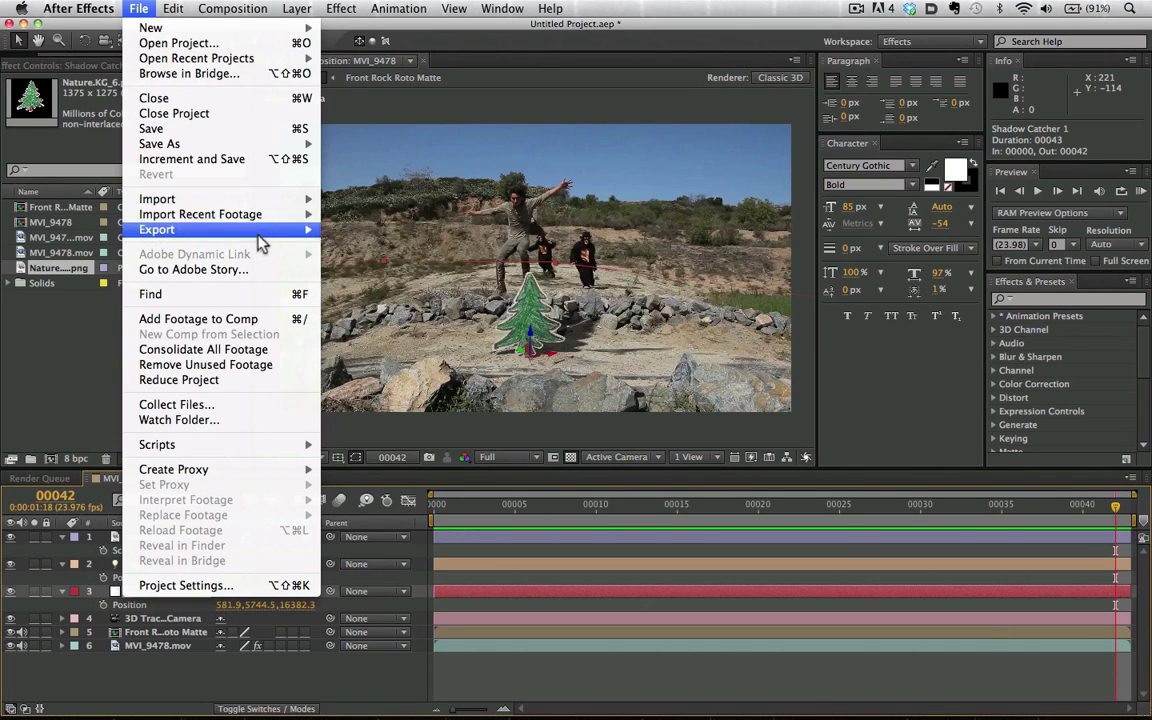
mouse_move(302, 231)
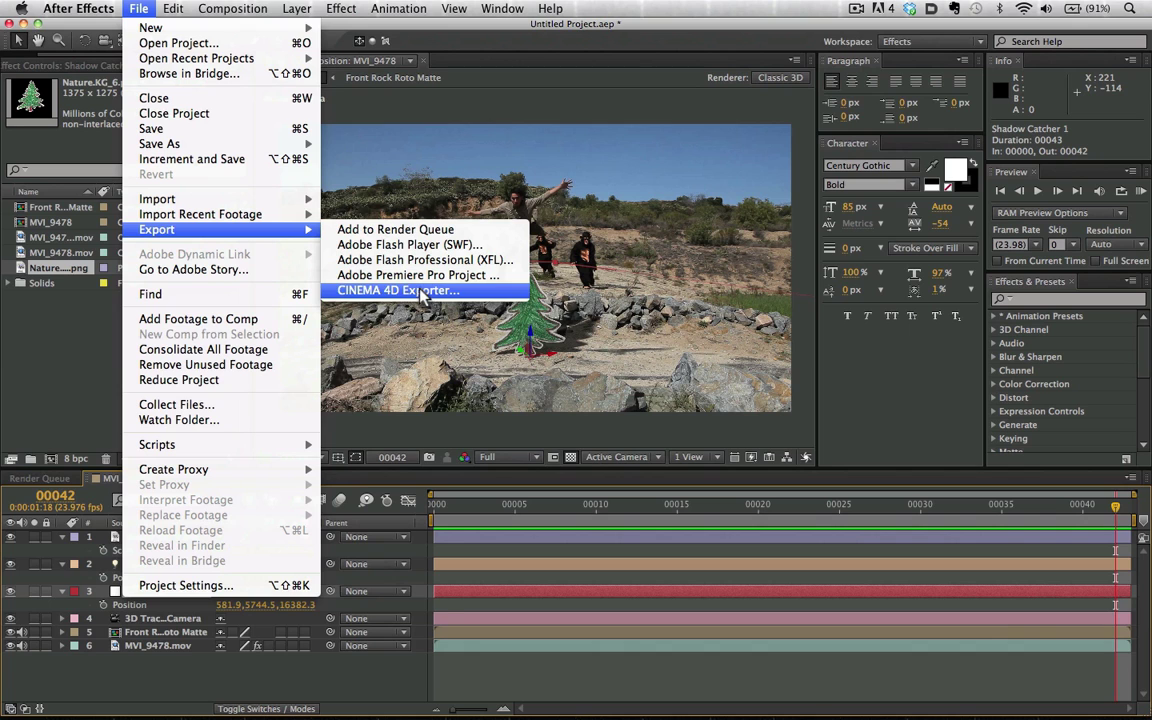
click(327, 590)
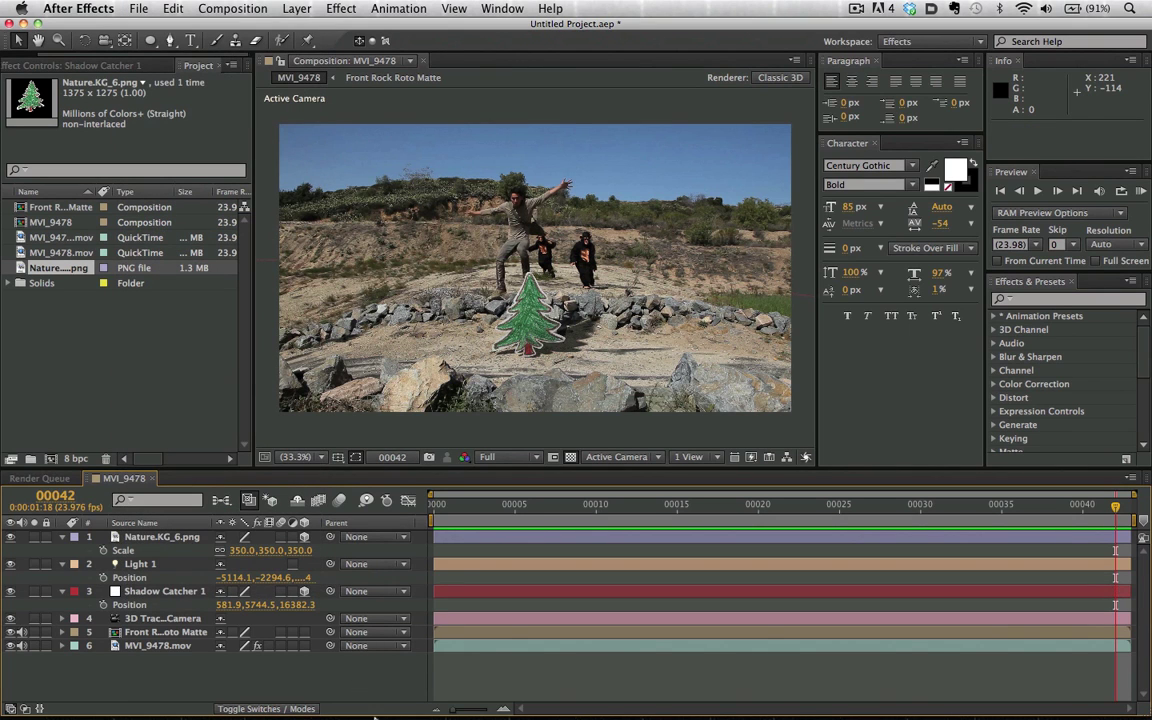
Switch to Chrome and search Google for "cinema 4d"
mouse_move(375, 717)
click(327, 683)
text(cine)
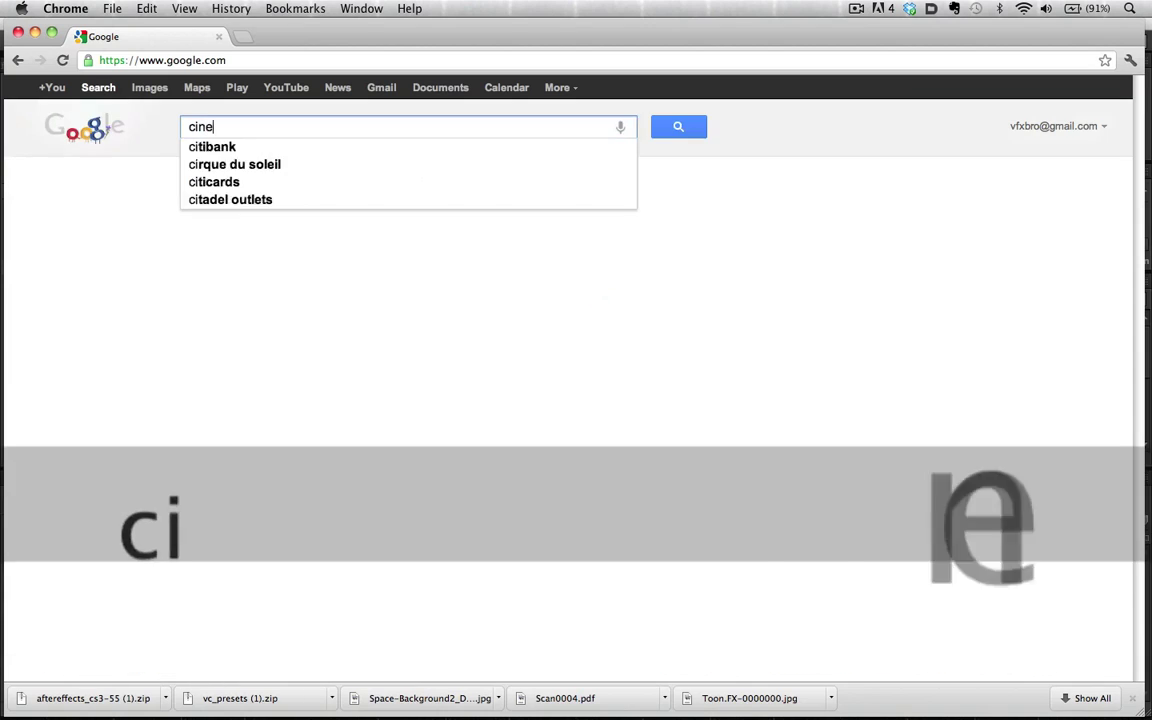
text(am)
key(BackSpace)
key(BackSpace)
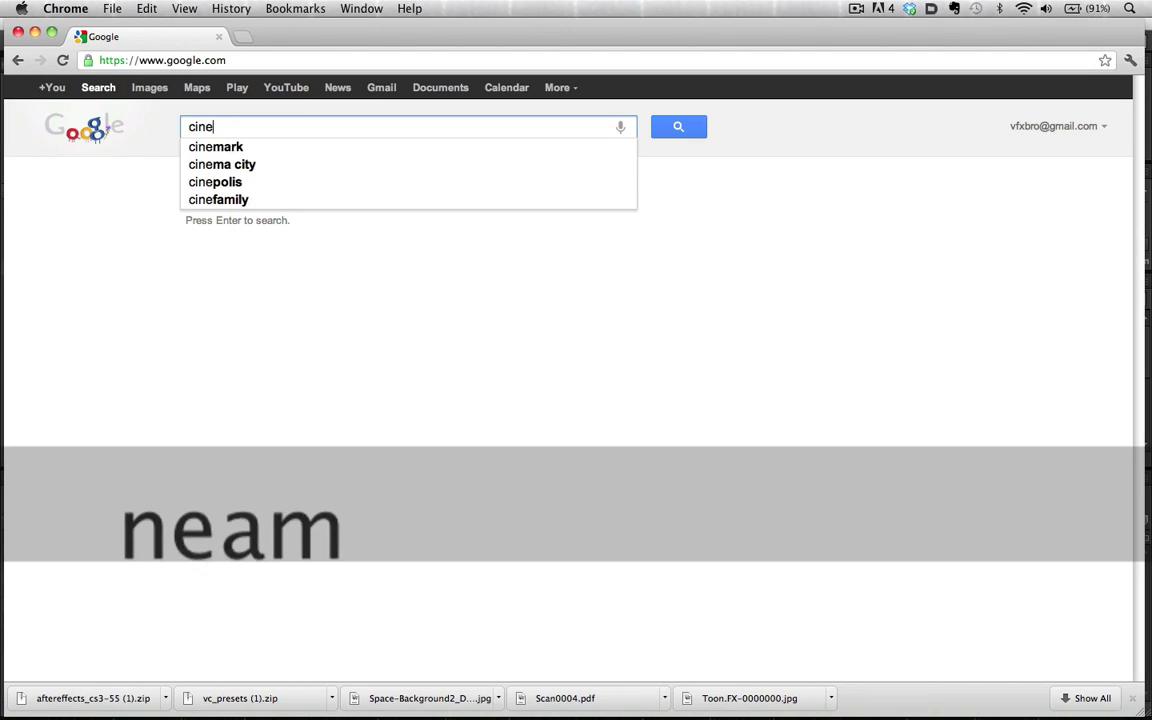
text(ma 4d)
key(Return)
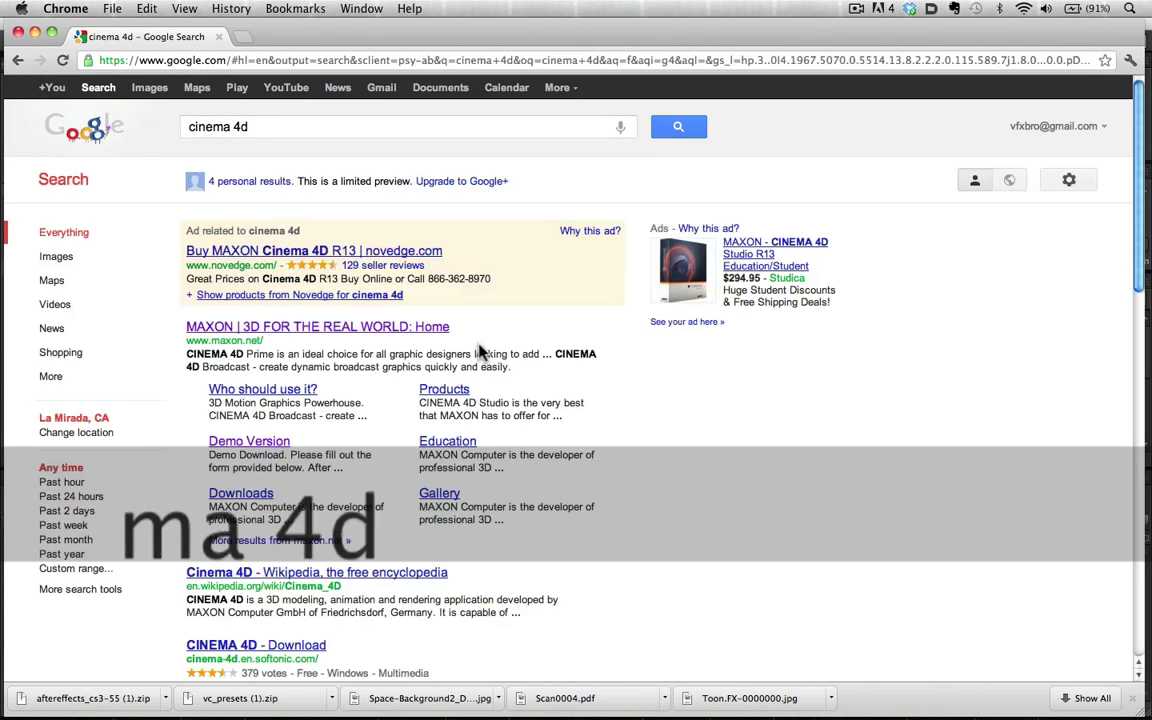
Open the plugin updates page on the MAXON site and download the CINEMA 4D R12 to After Effects CS3 - CS5 plugin
click(375, 328)
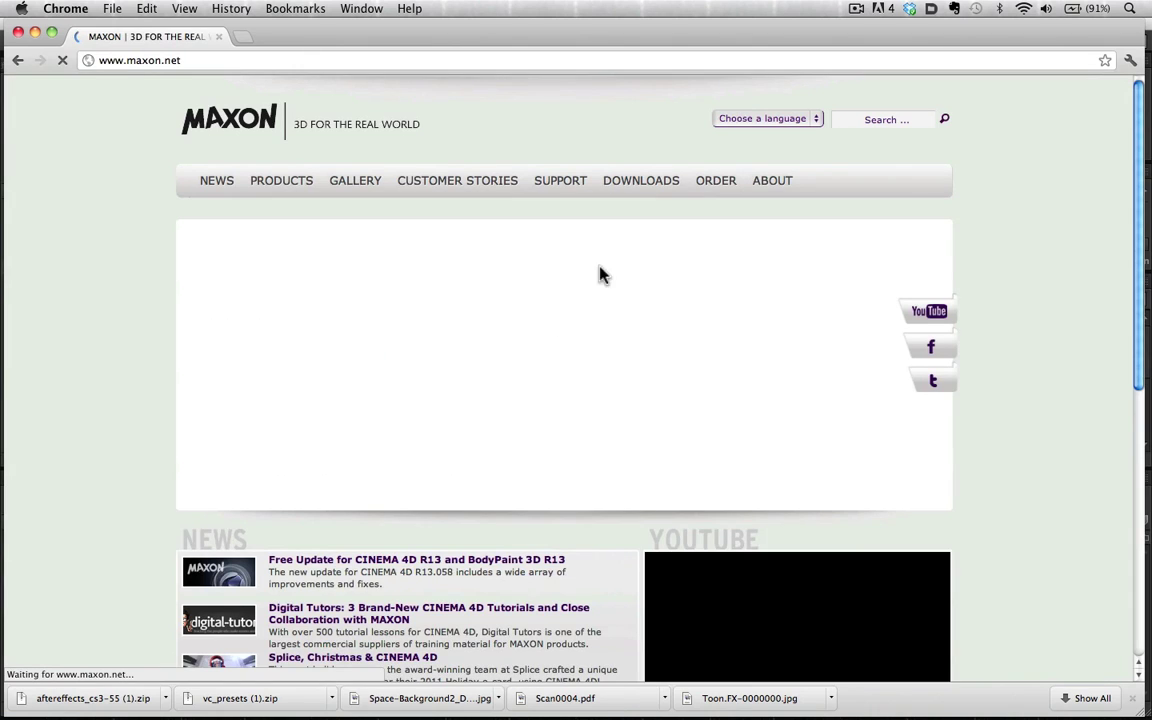
mouse_move(621, 190)
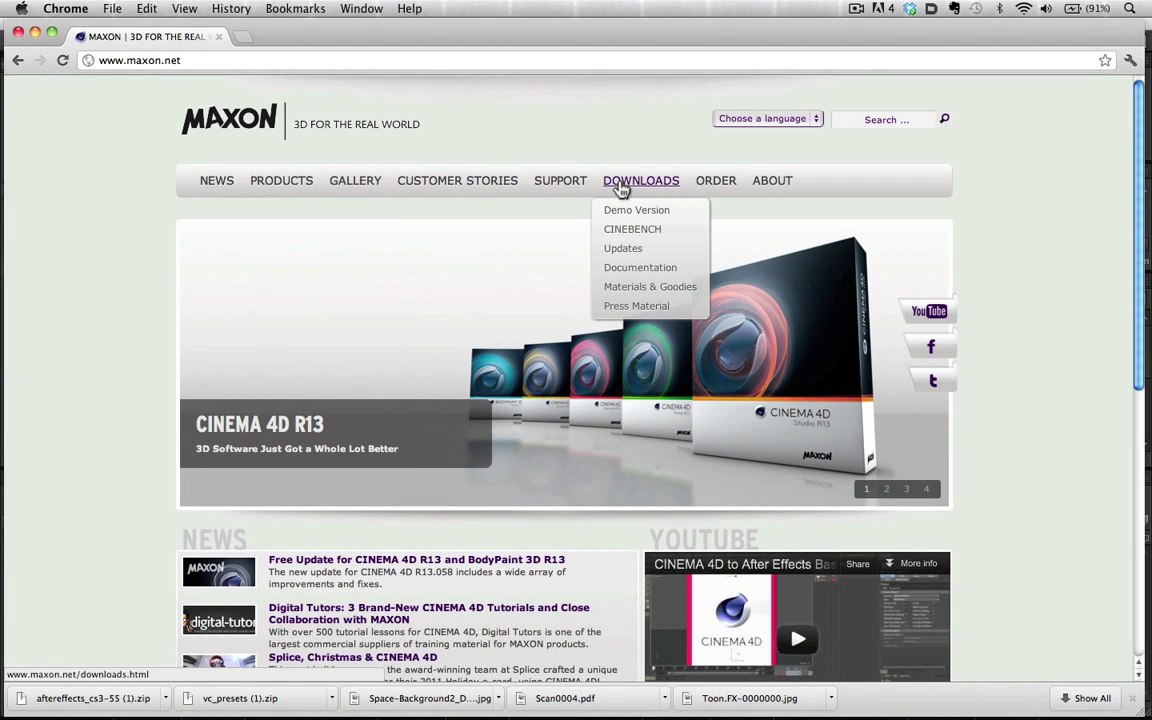
click(632, 248)
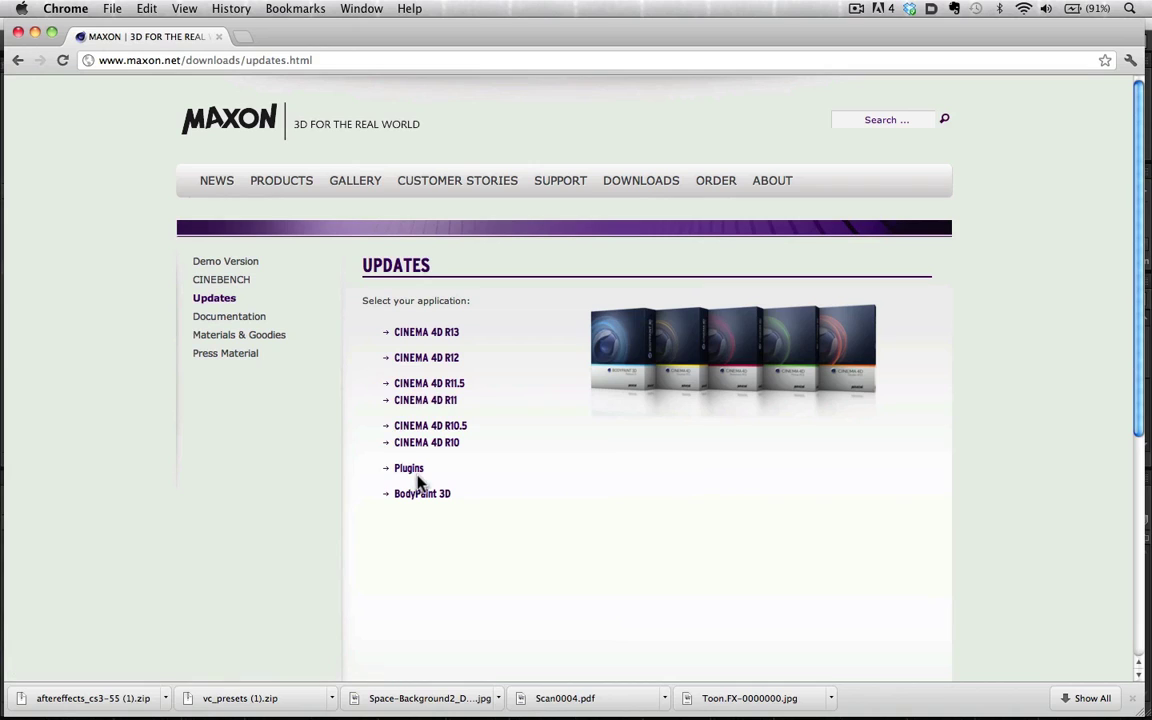
click(407, 469)
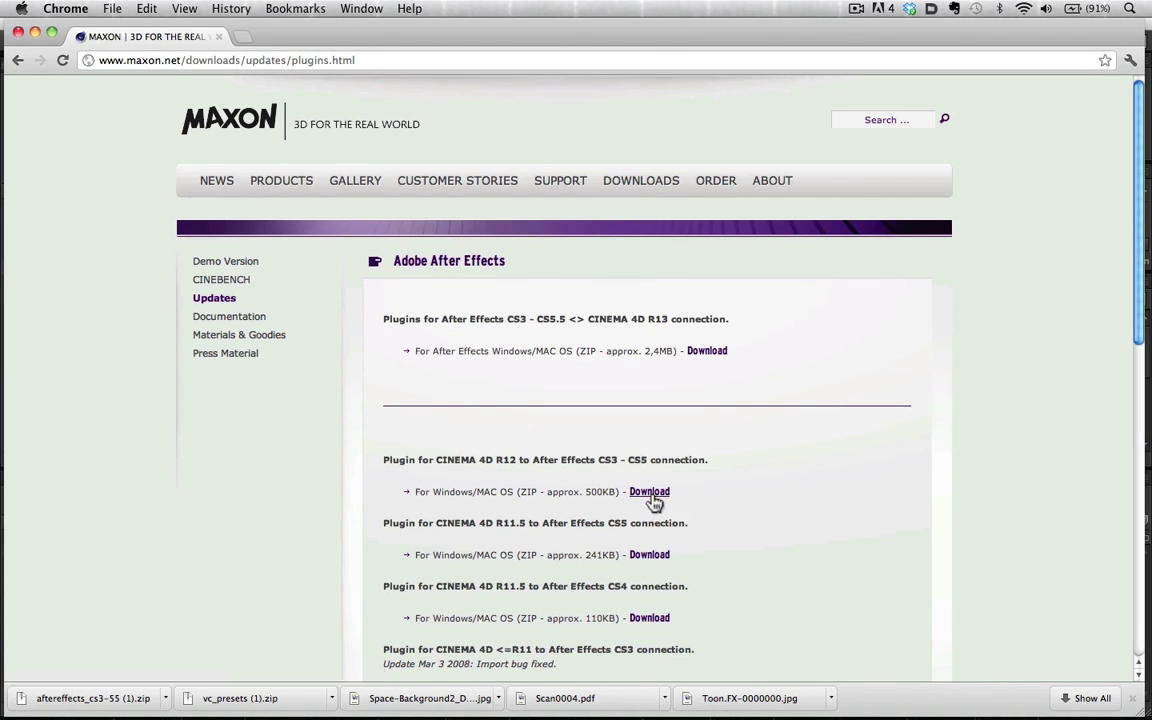
click(652, 495)
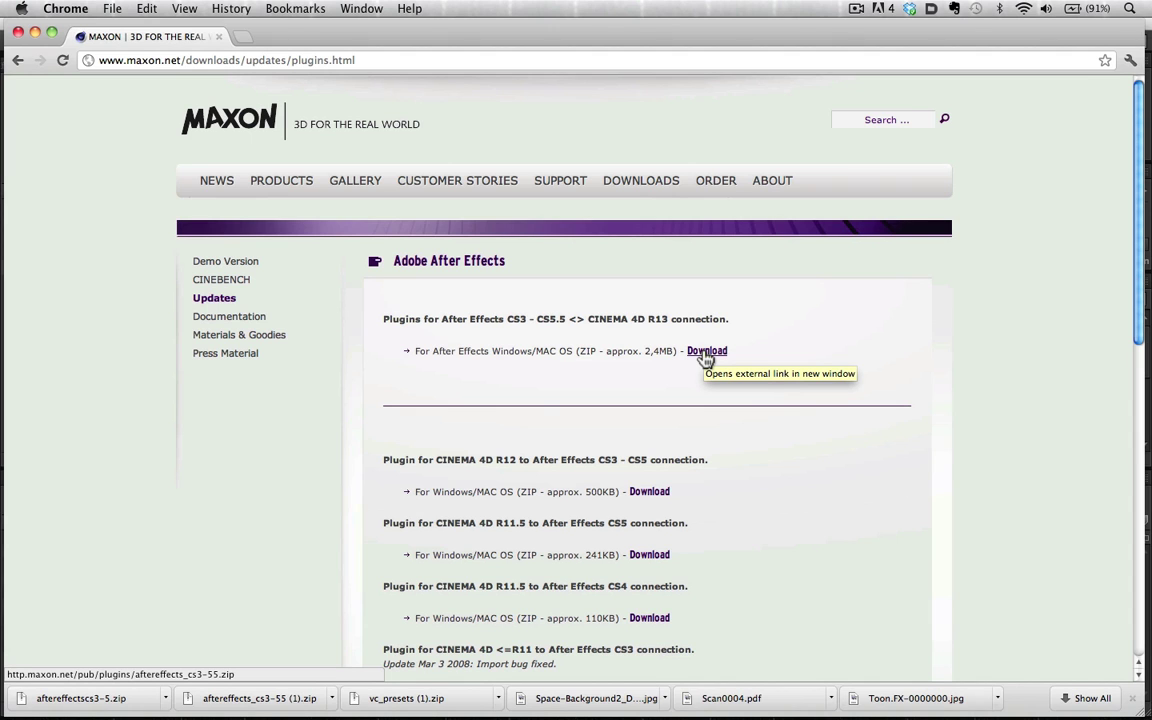
Switch to Finder and locate C4DExporter.plugin in the Plug-ins folder of Adobe After Effects CS6
mouse_move(48, 716)
click(113, 684)
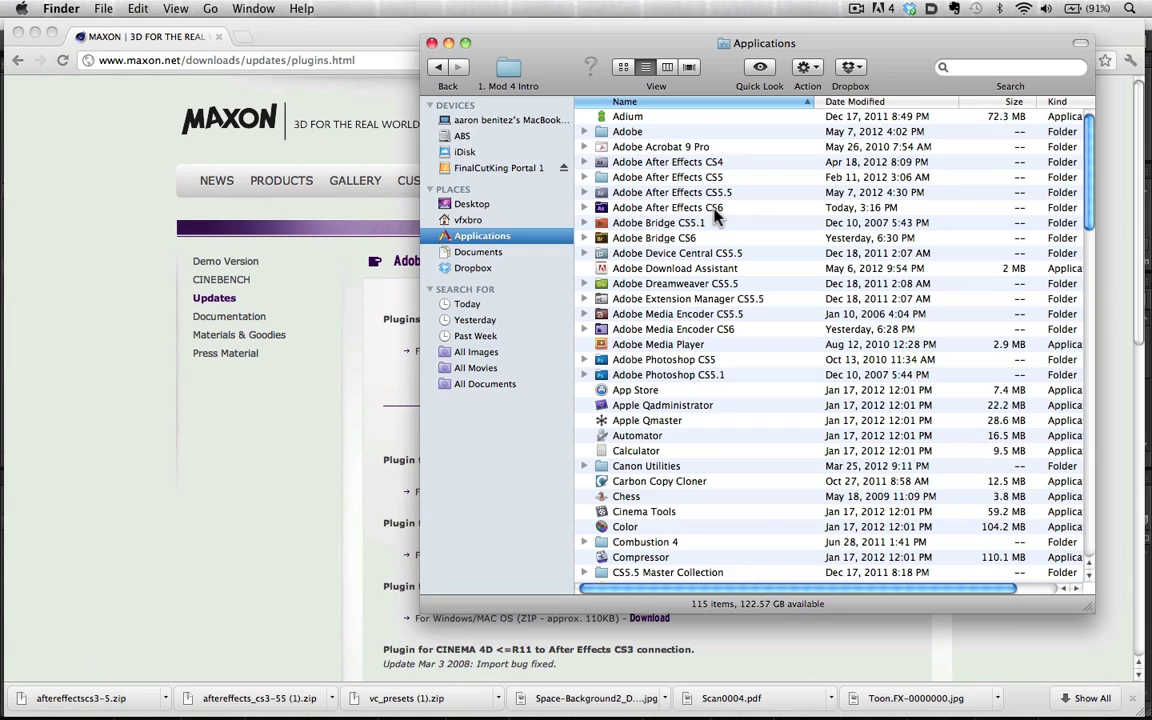
click(715, 210)
double_click(715, 210)
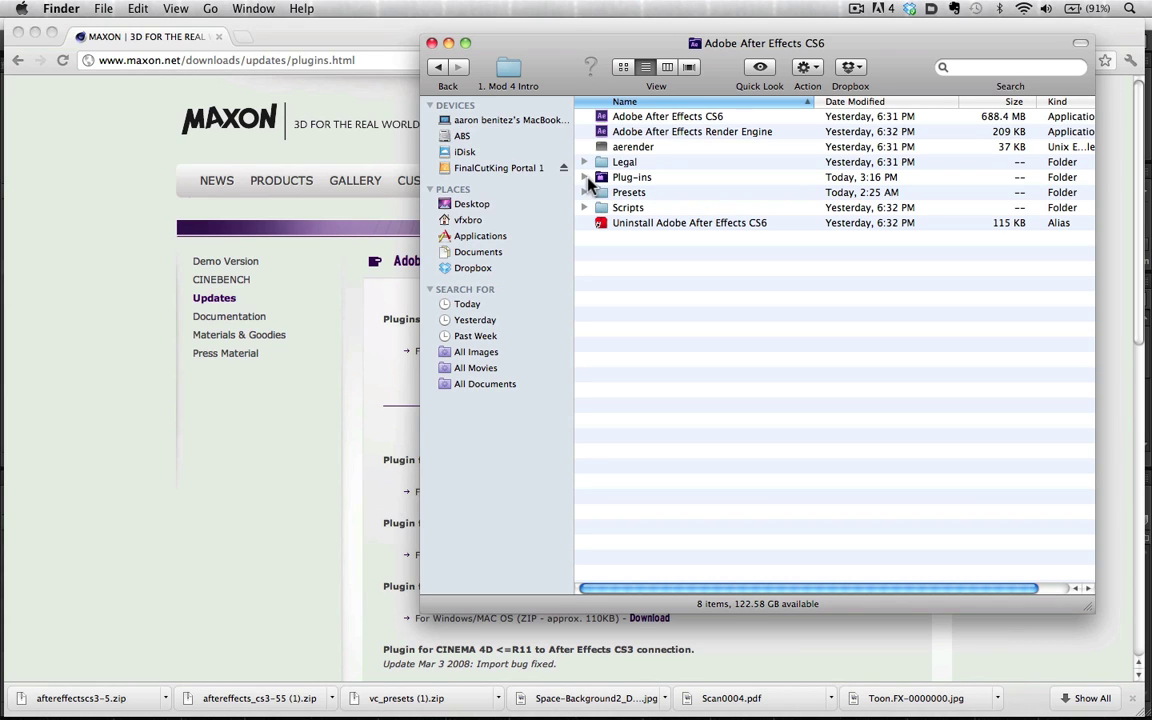
click(584, 177)
click(673, 195)
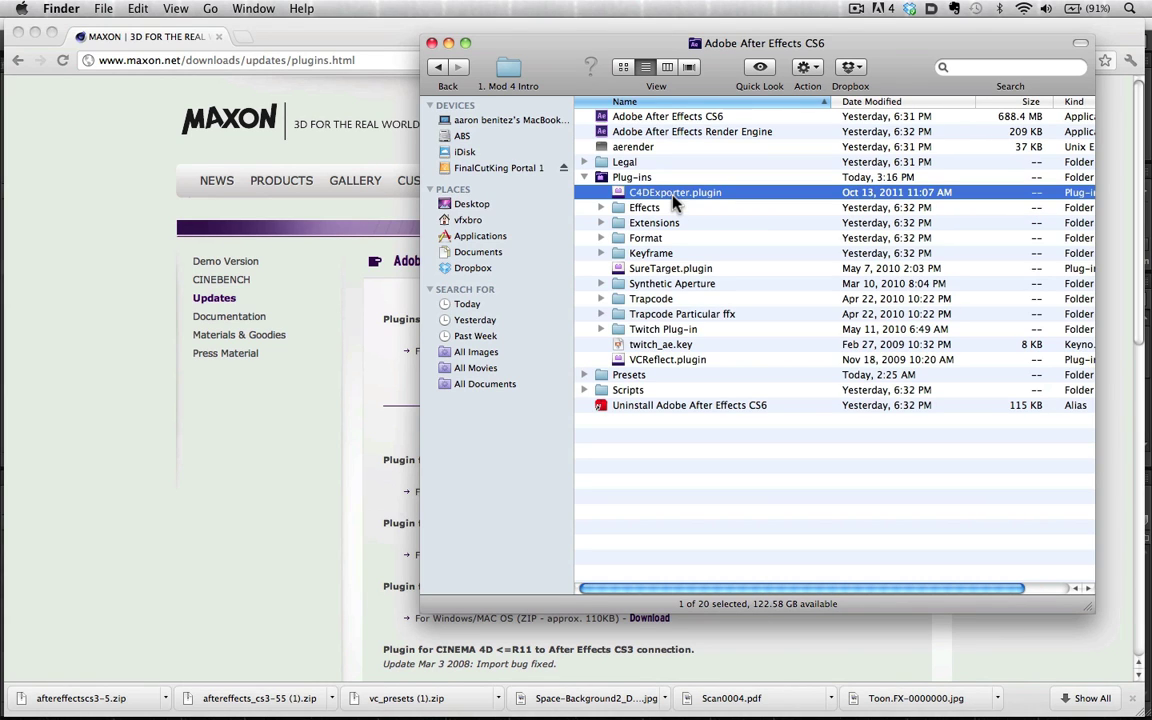
click(585, 177)
Switch to After Effects and export the composition with the CINEMA 4D Exporter to the Desktop as Test
mouse_move(588, 712)
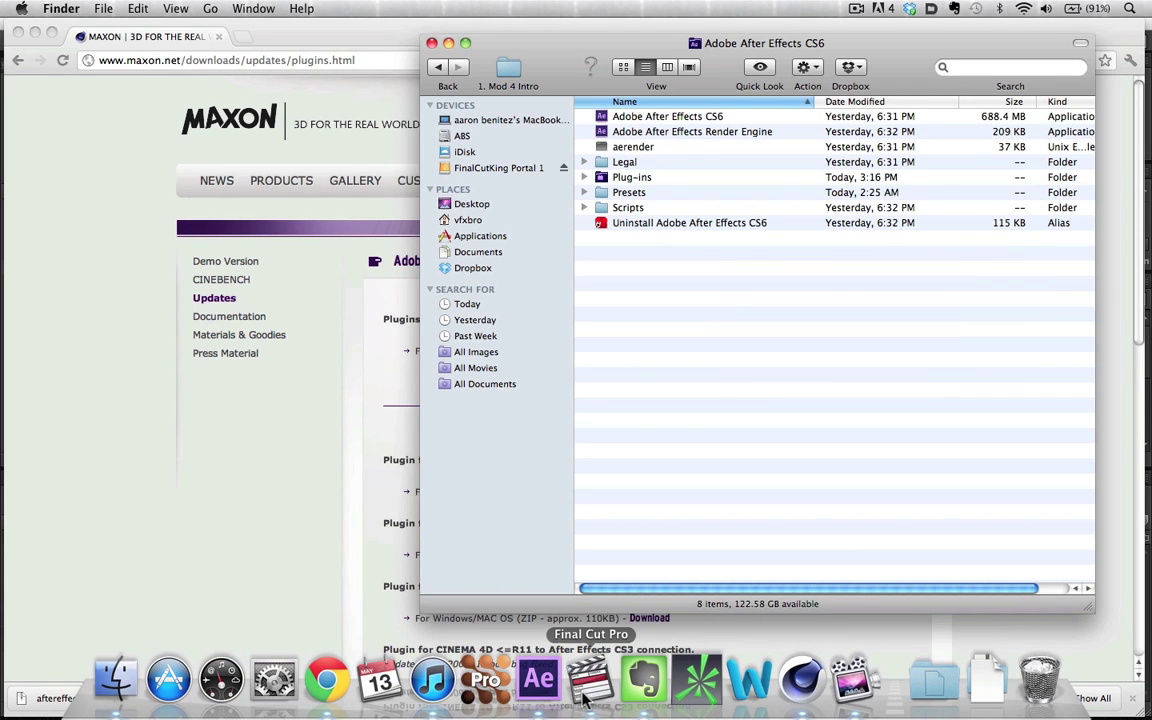
click(538, 680)
click(155, 8)
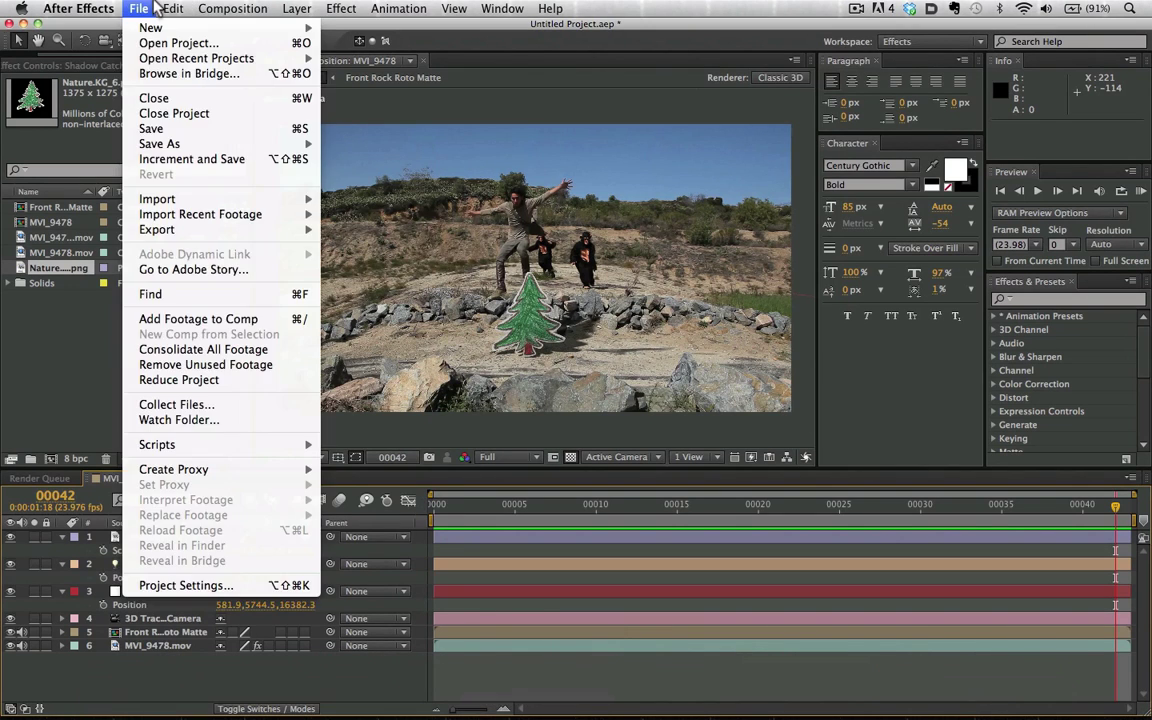
mouse_move(215, 229)
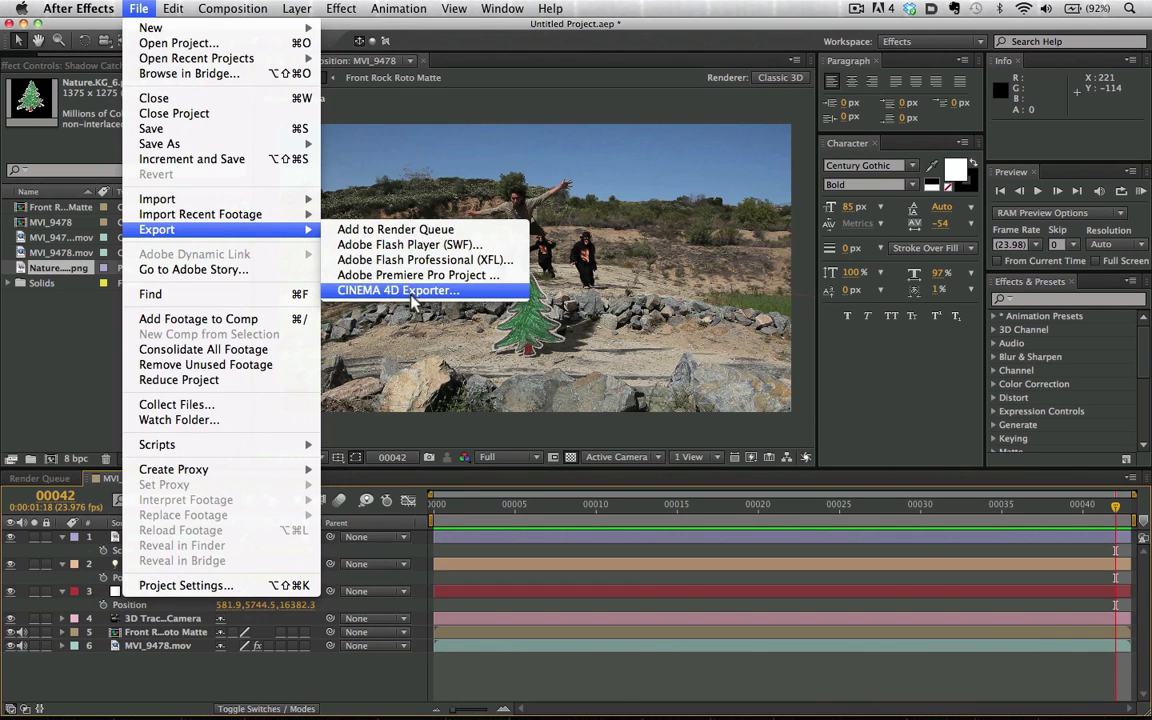
click(413, 300)
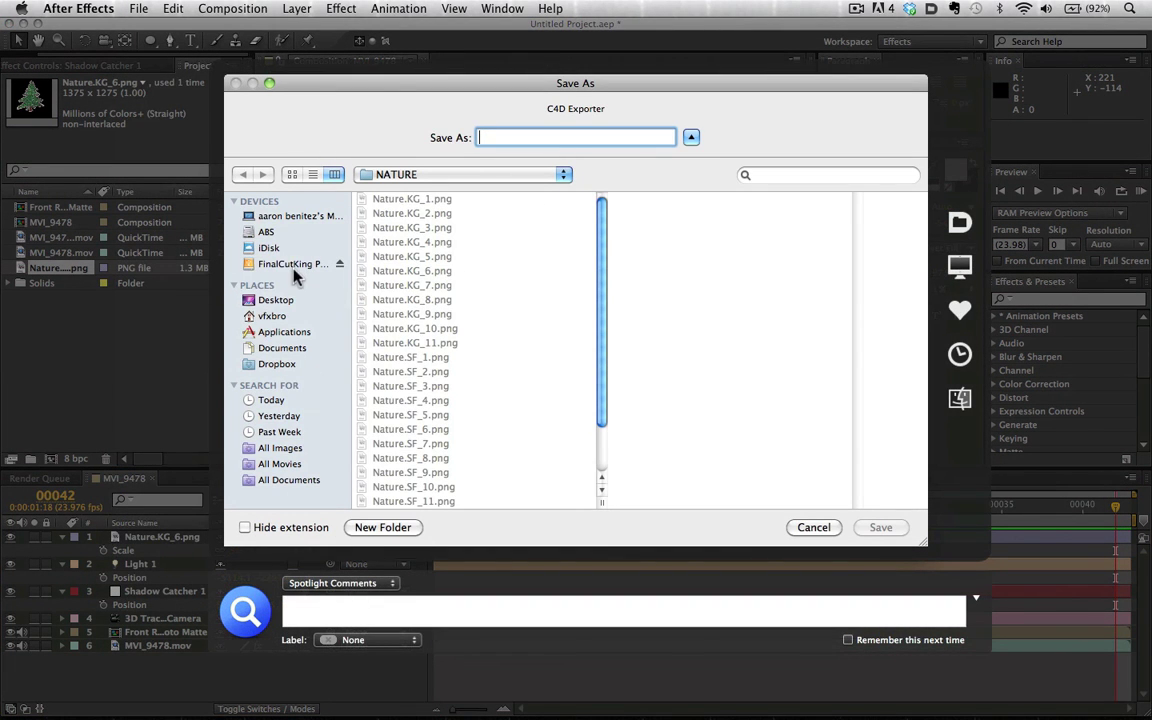
click(276, 301)
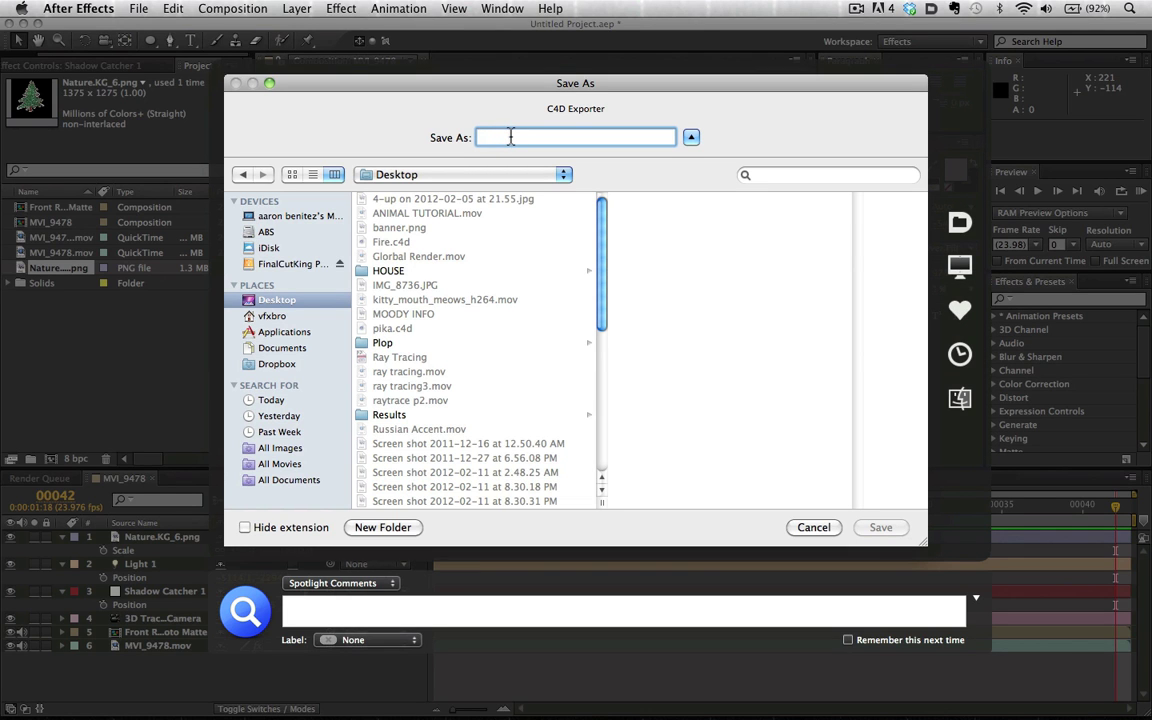
text(Test)
key(Return)
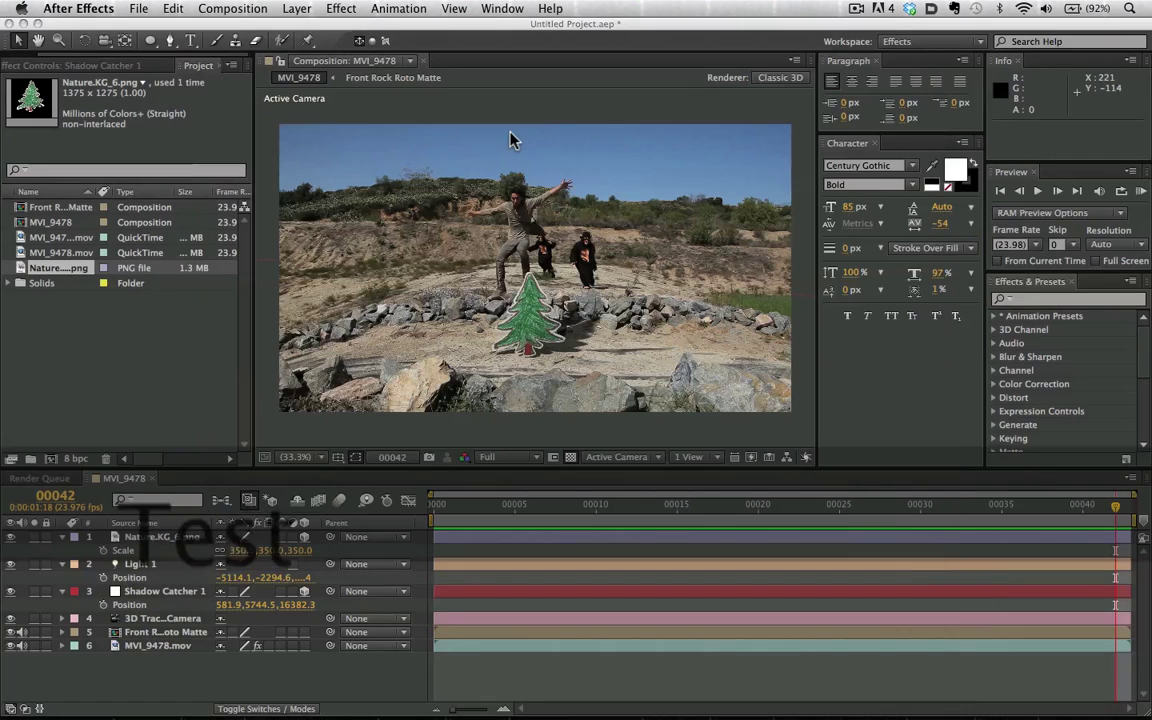
Switch to CINEMA 4D and open Test.c4d from the Desktop
mouse_move(745, 712)
click(800, 680)
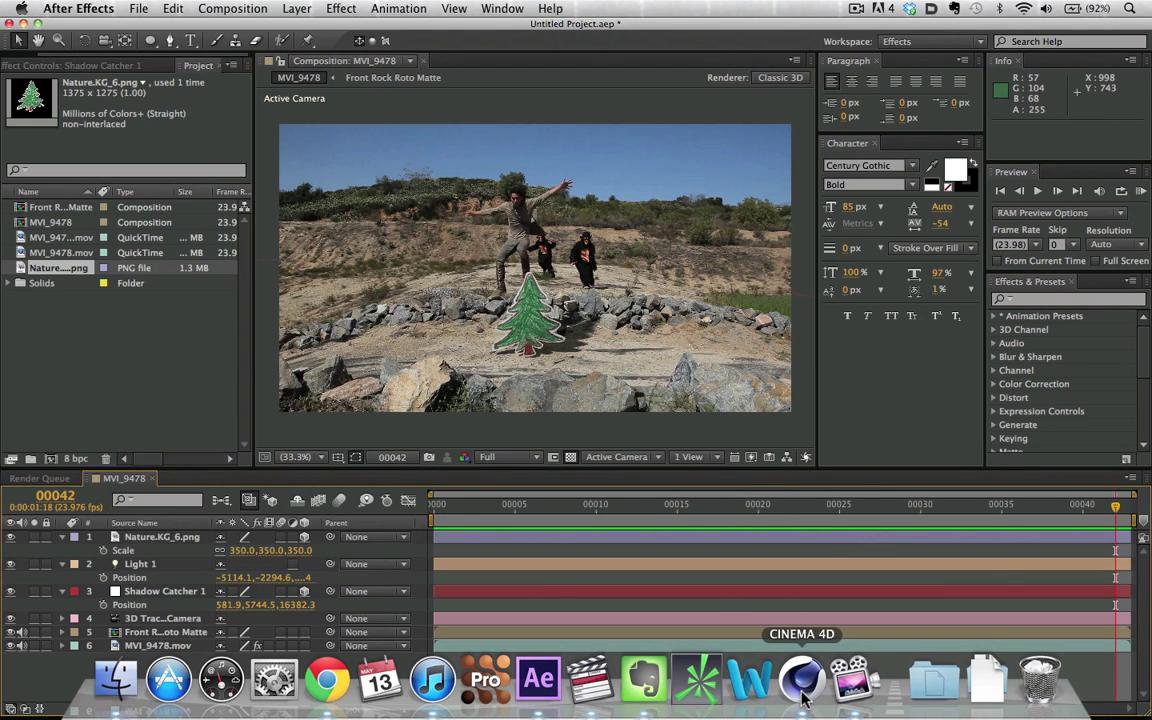
click(14, 43)
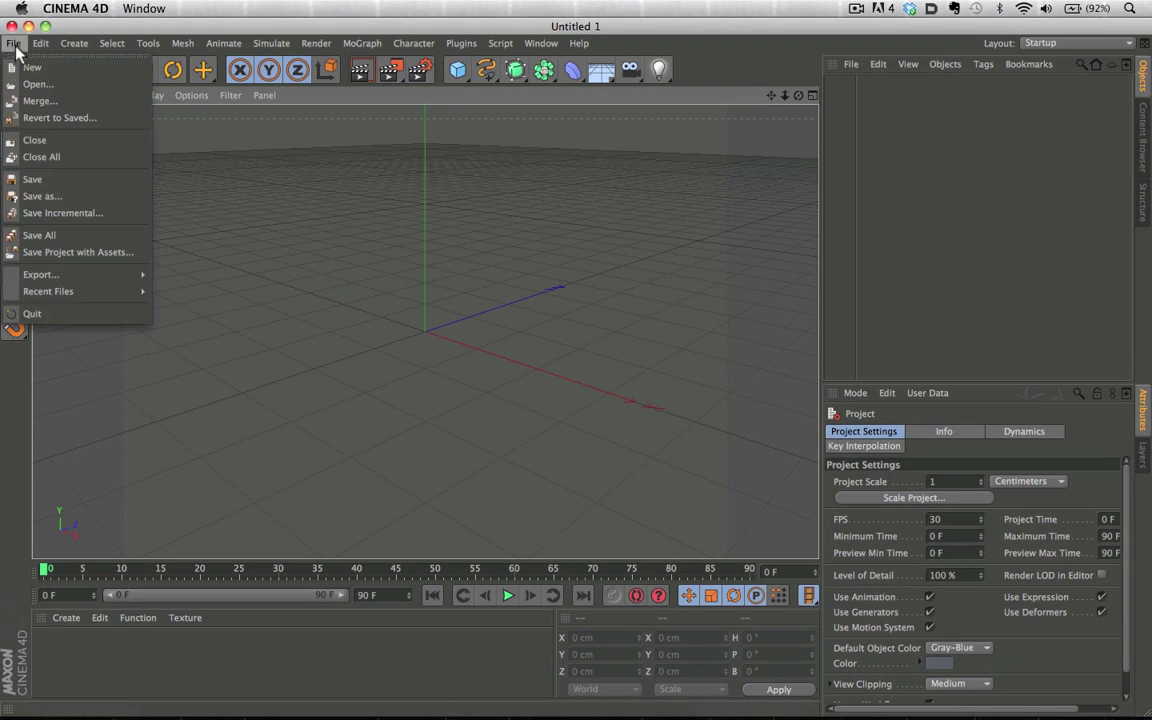
click(38, 85)
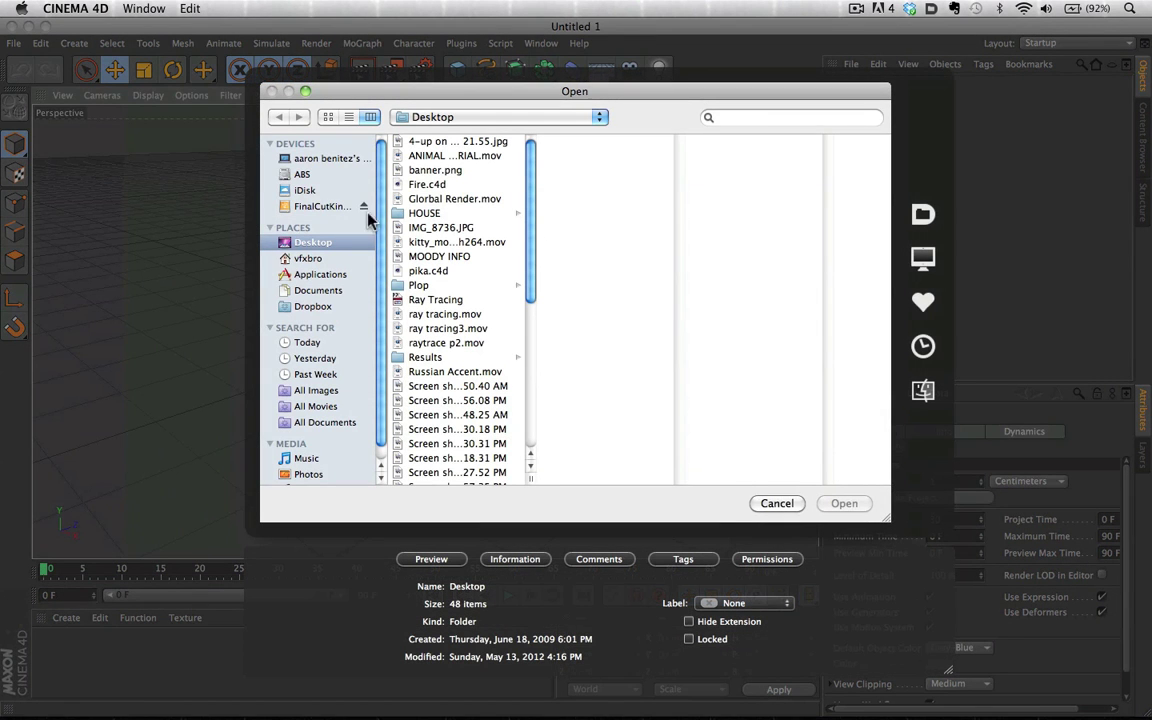
click(446, 184)
click(349, 117)
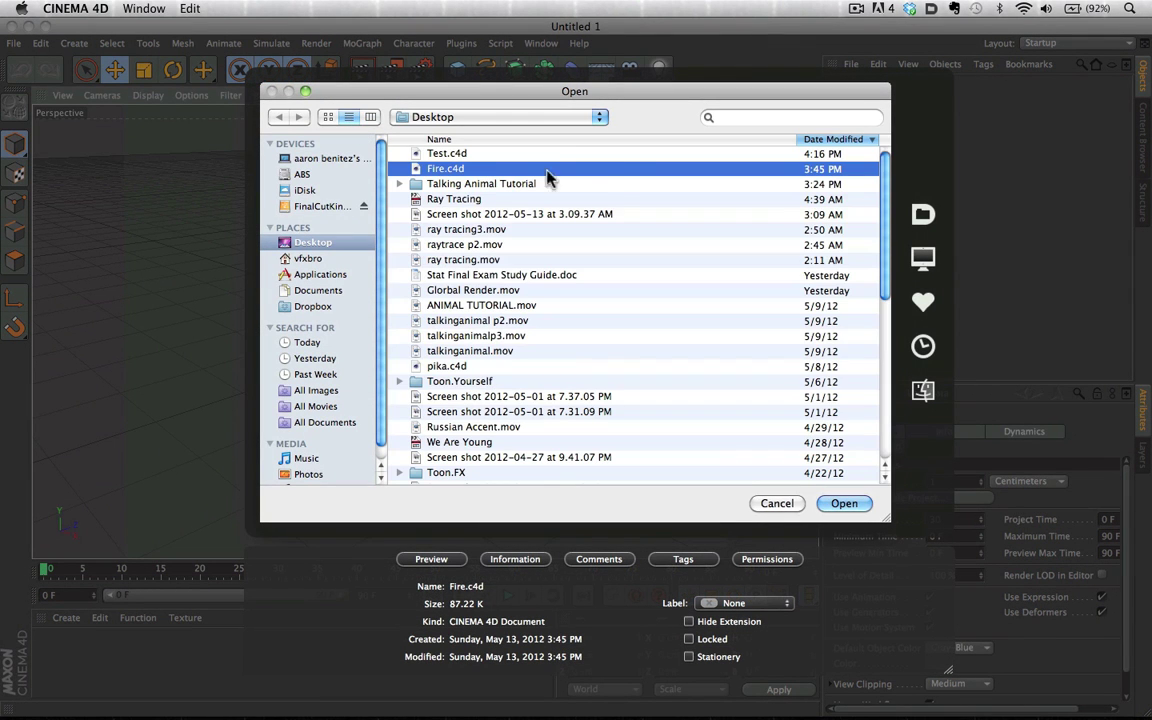
double_click(510, 153)
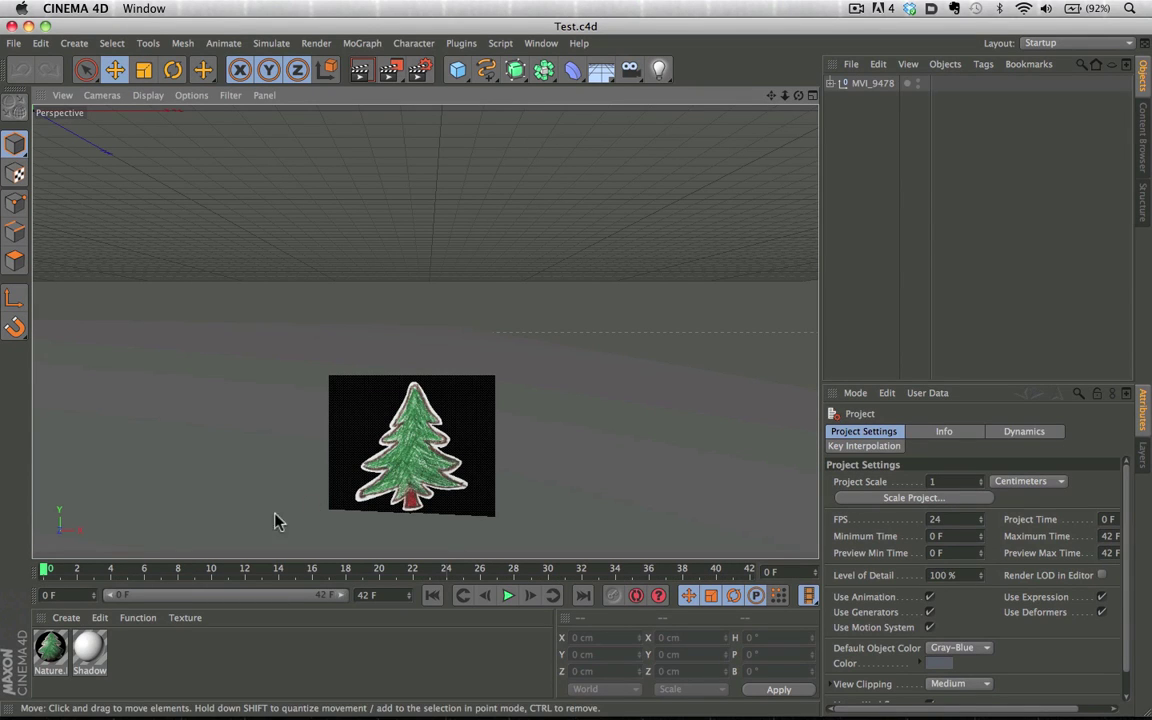
Select the Nature.KG_6.png material and scrub the timeline to frame 42 to check the imported camera move
drag(45, 574, 437, 571)
drag(325, 592, 3, 515)
click(50, 648)
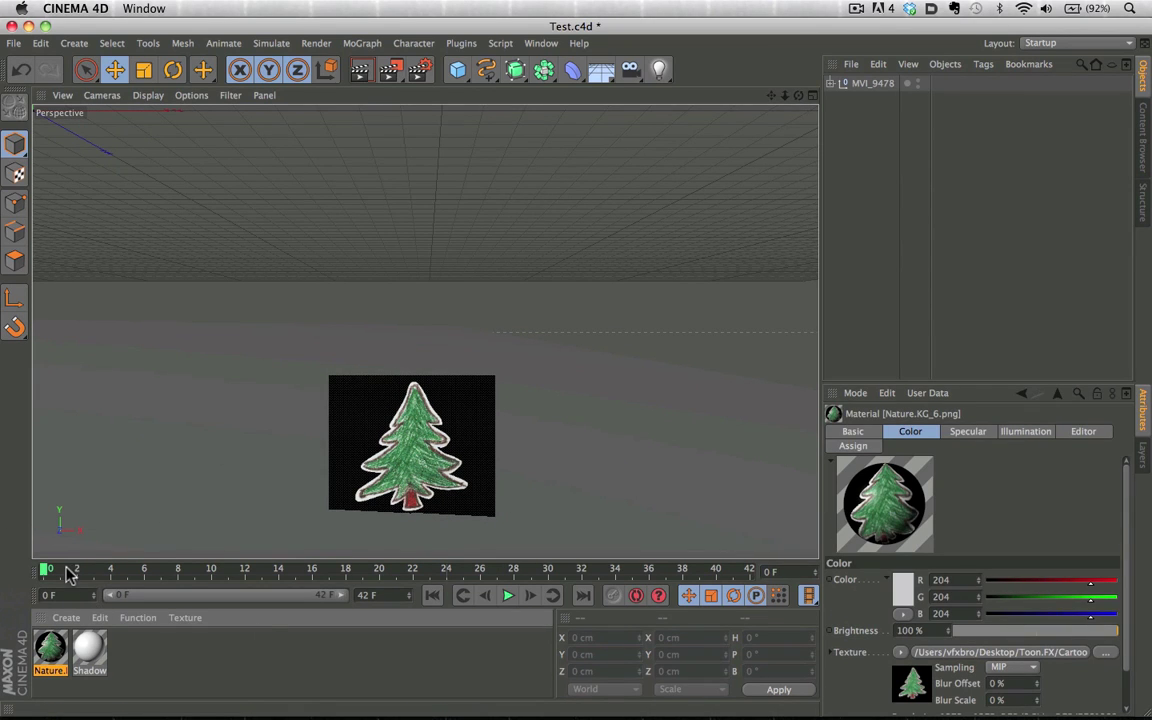
drag(70, 573, 772, 490)
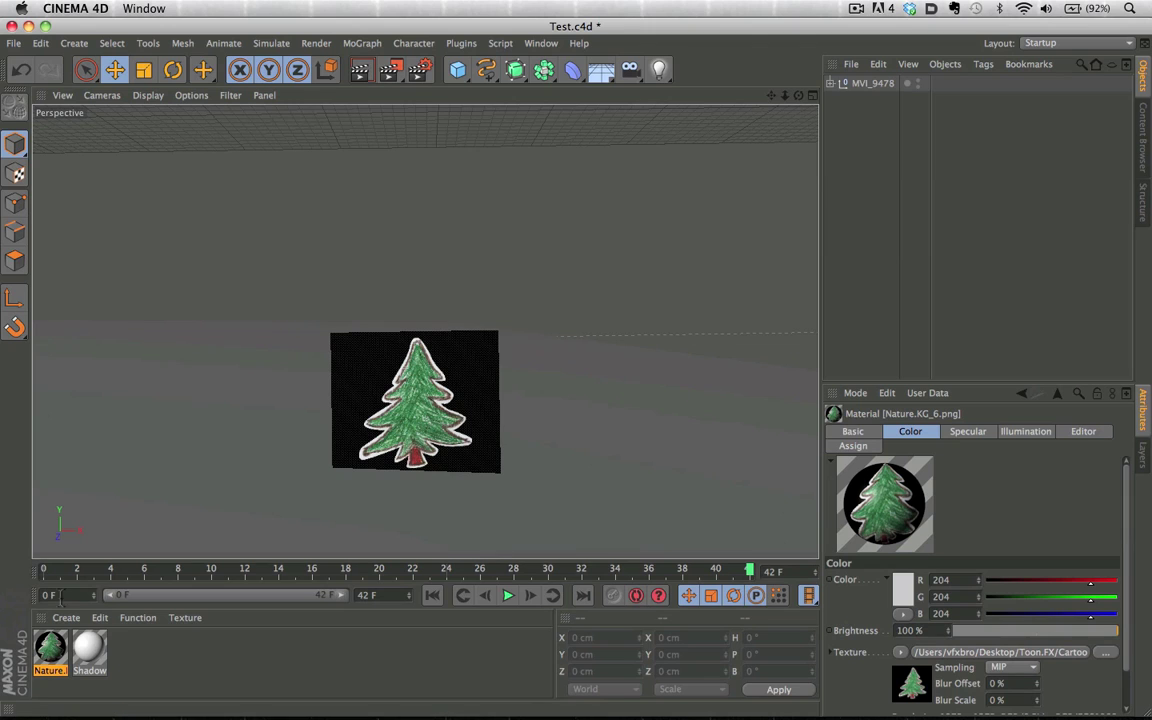
Go to frame 5, select the MVI_9478 null and raise it to about 2372 cm on Y in the Right view
drag(44, 563, 128, 524)
click(848, 83)
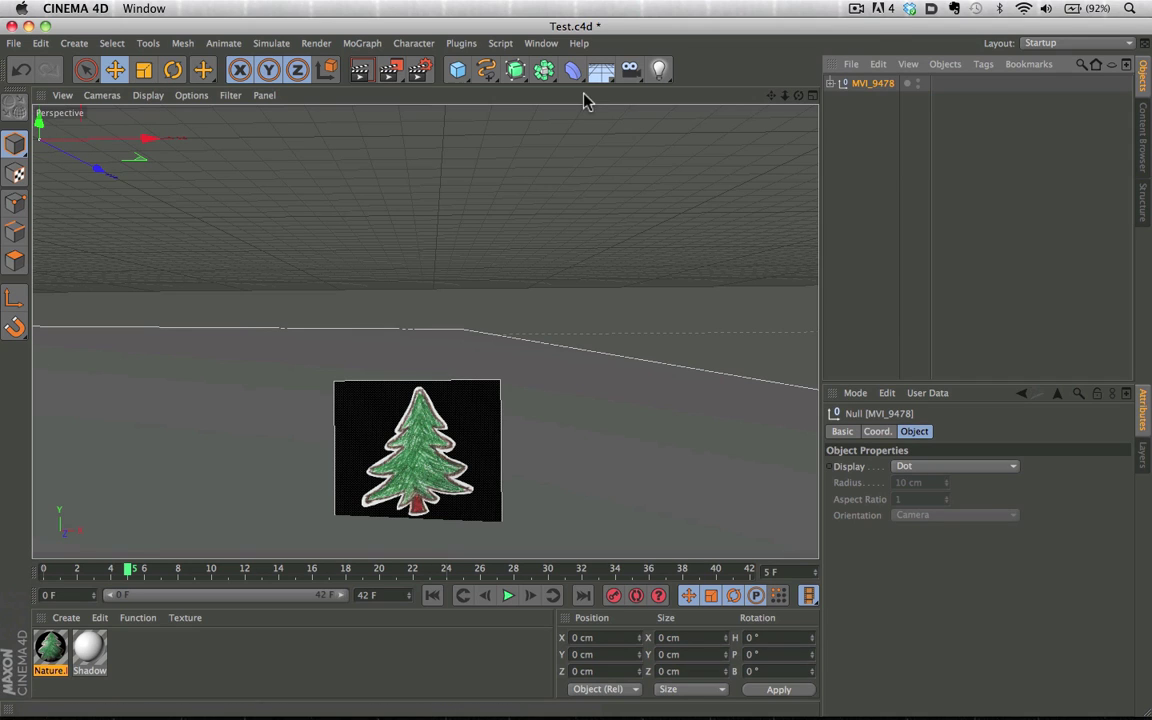
click(812, 95)
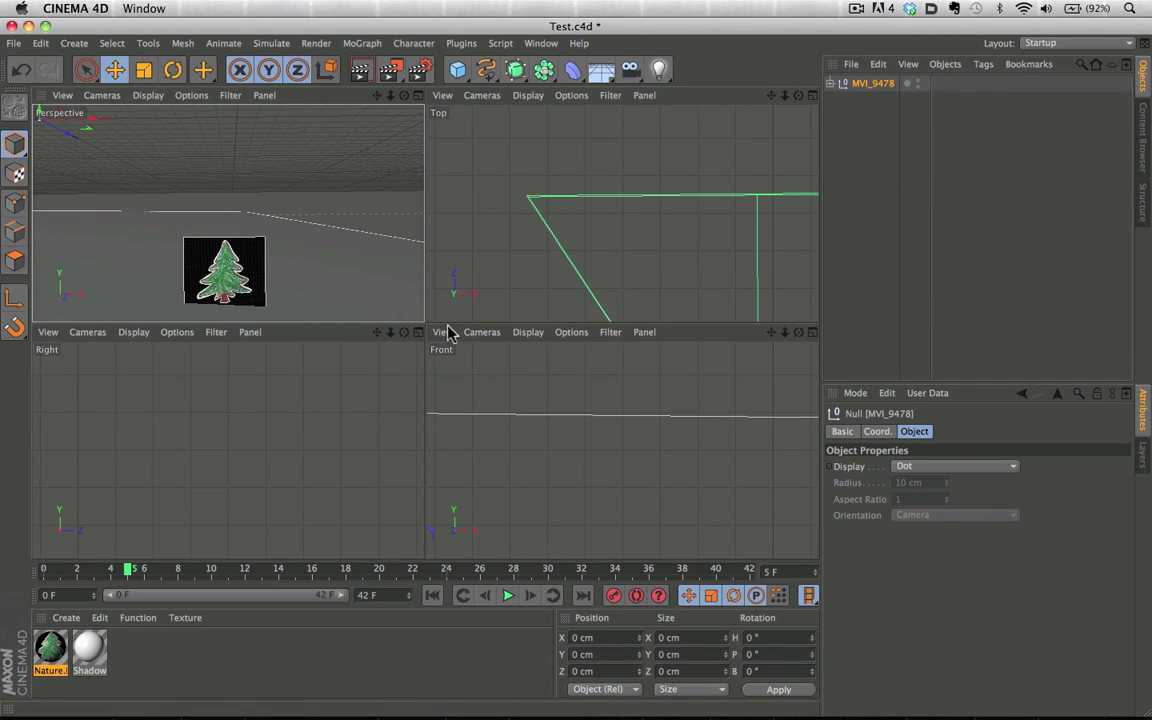
drag(390, 338, 231, 401)
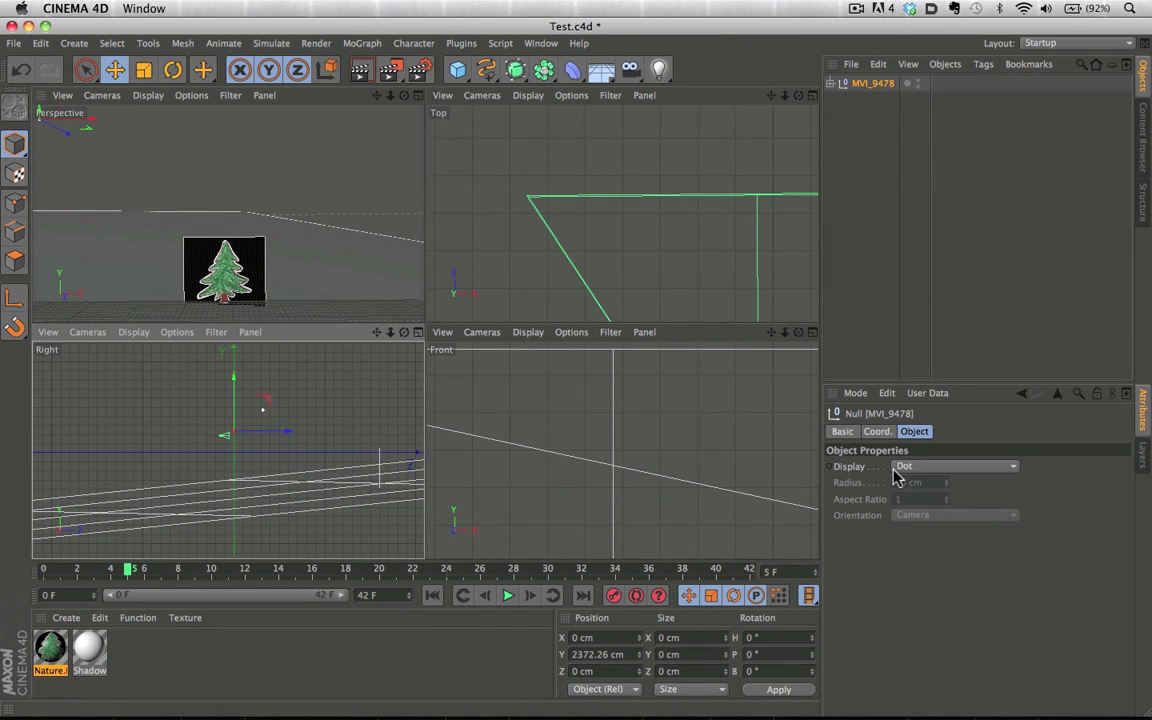
Scale the MVI_9478 null uniformly to 0.1 on X, Y and Z
click(843, 432)
click(876, 432)
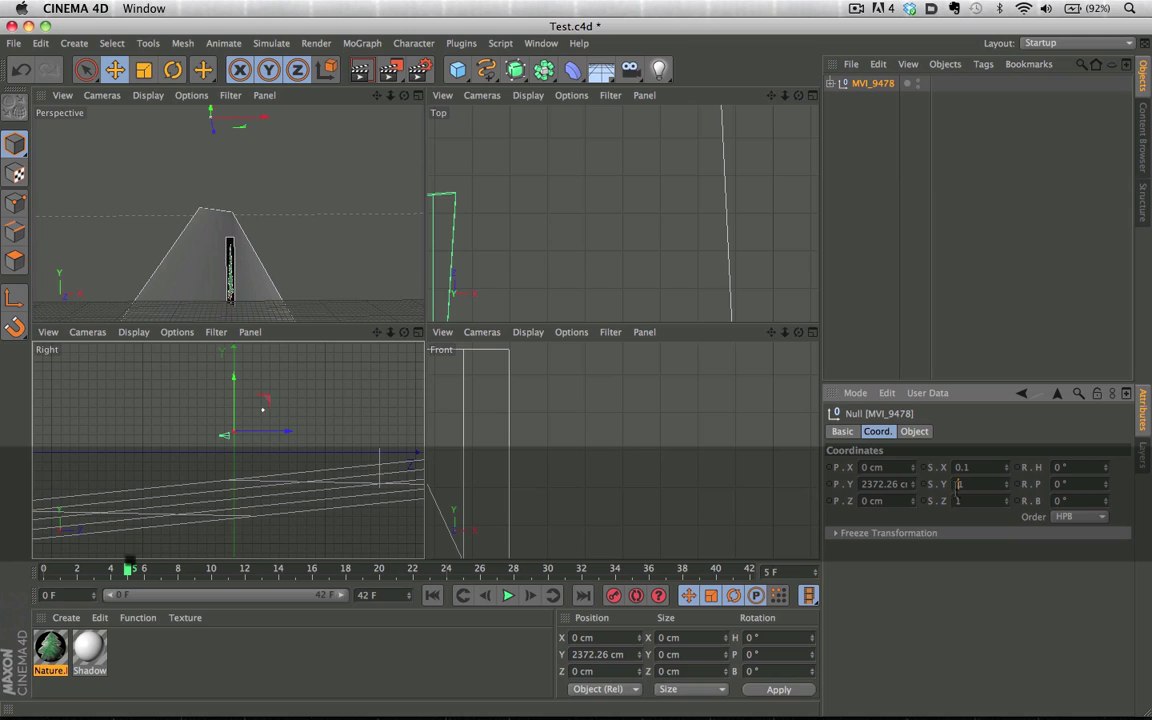
text(0.1)
key(Tab)
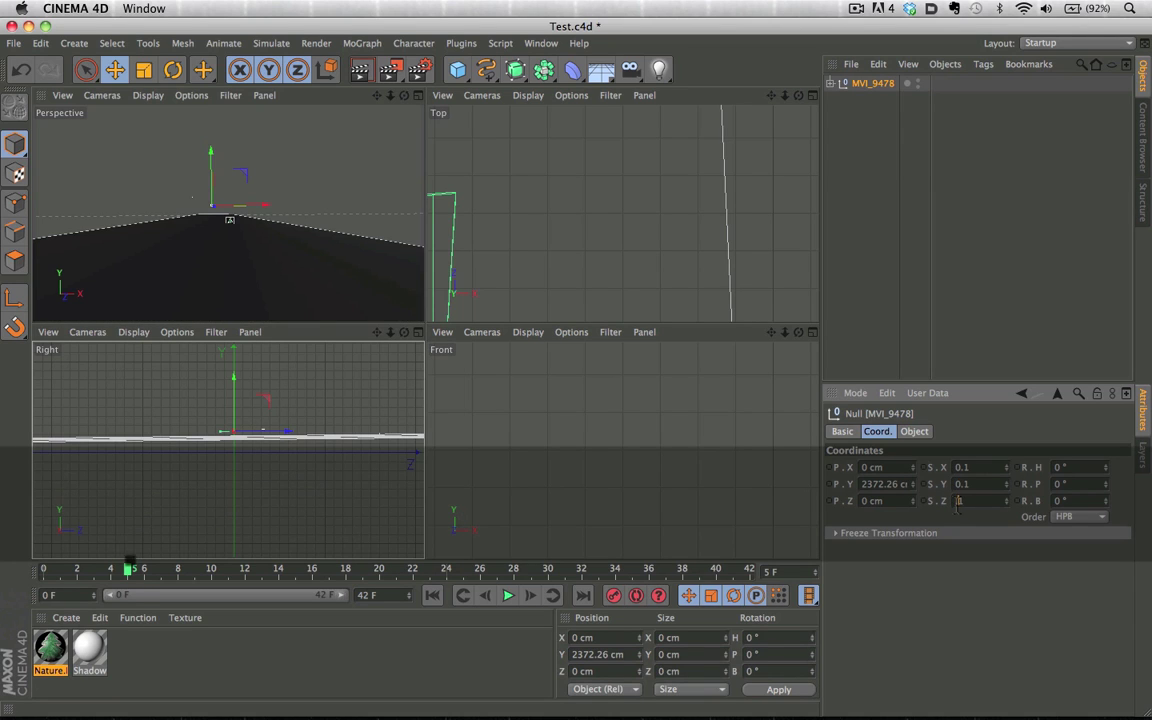
text(0.1)
click(987, 484)
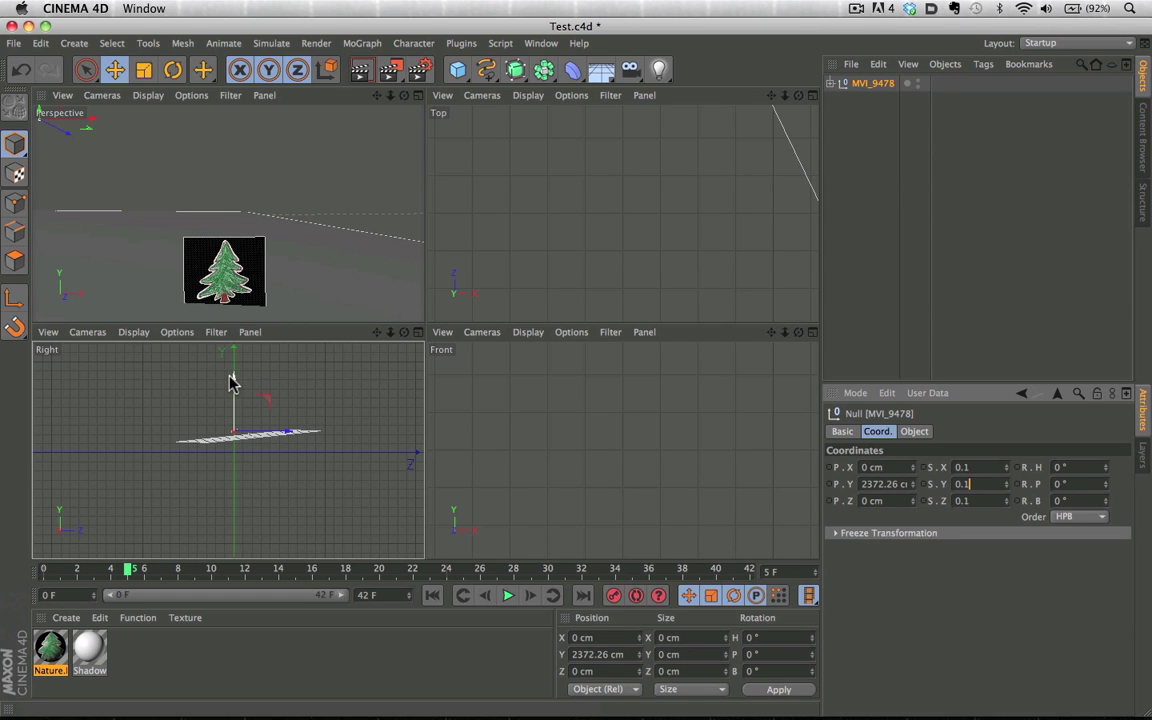
Move the scaled null to about 527 cm on Y and -615 cm on Z, and play the animation in the Perspective view
drag(234, 383, 232, 400)
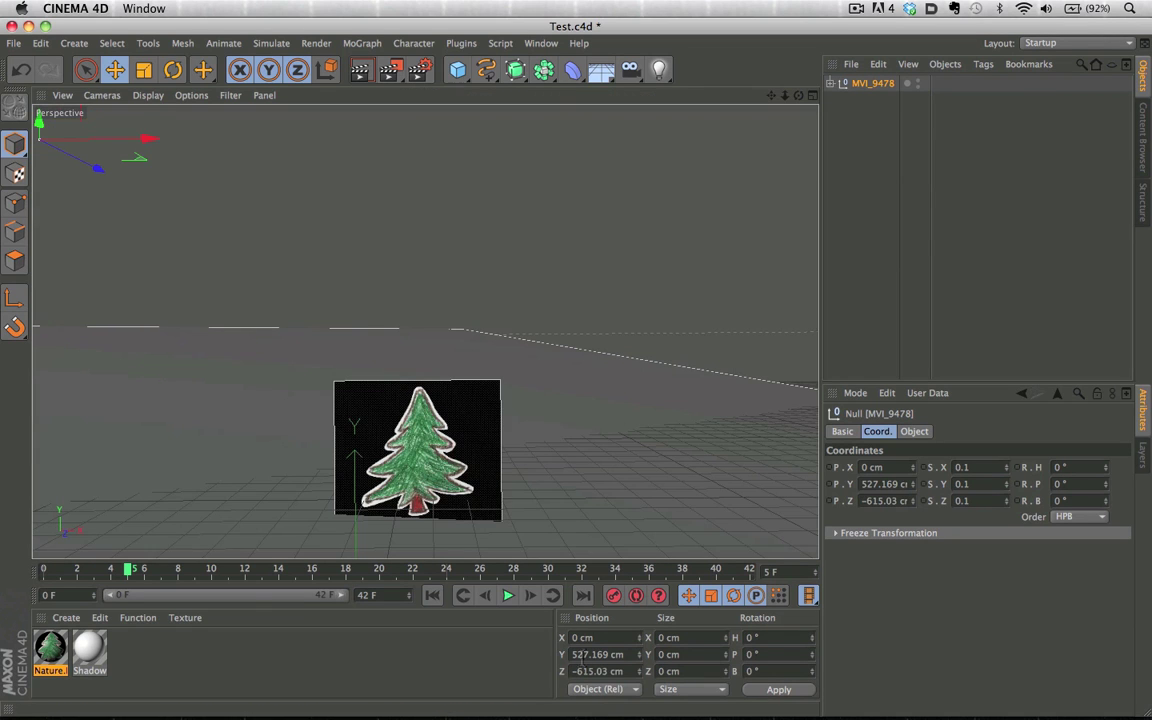
click(507, 596)
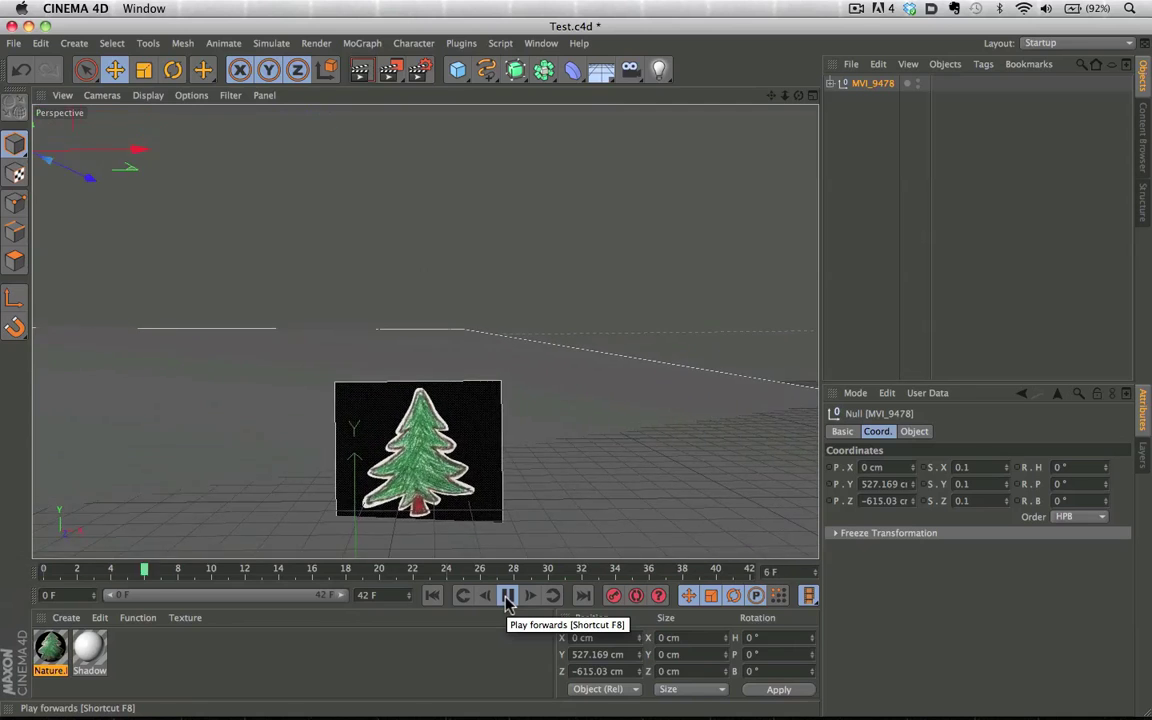